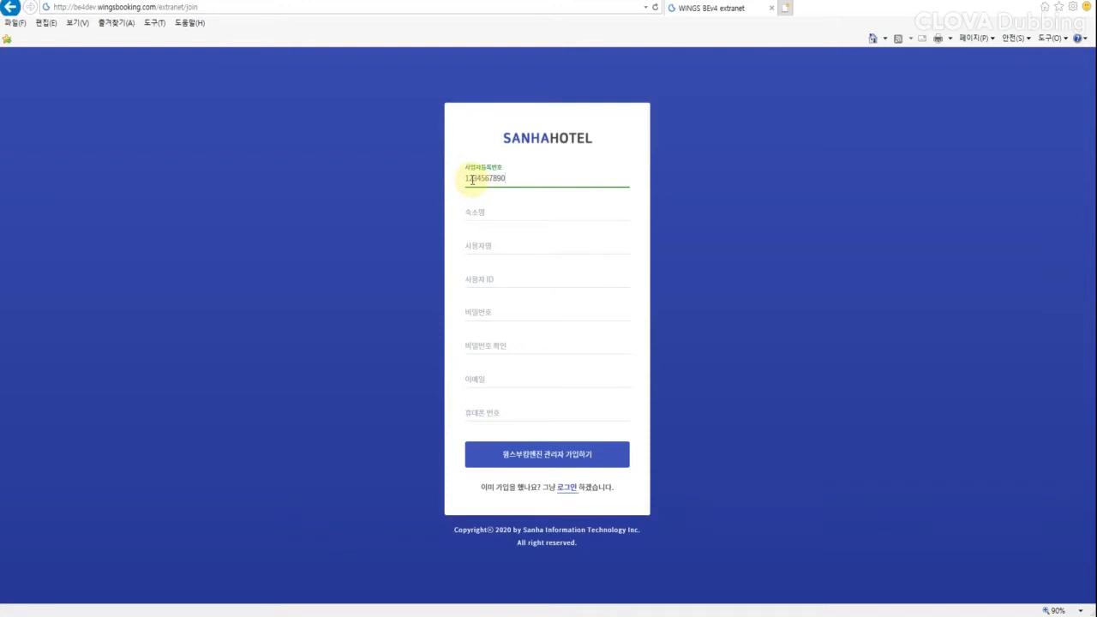
Step: Fill in the property name 산하호텔, the user's name, a user ID and a matching password
click(468, 211)
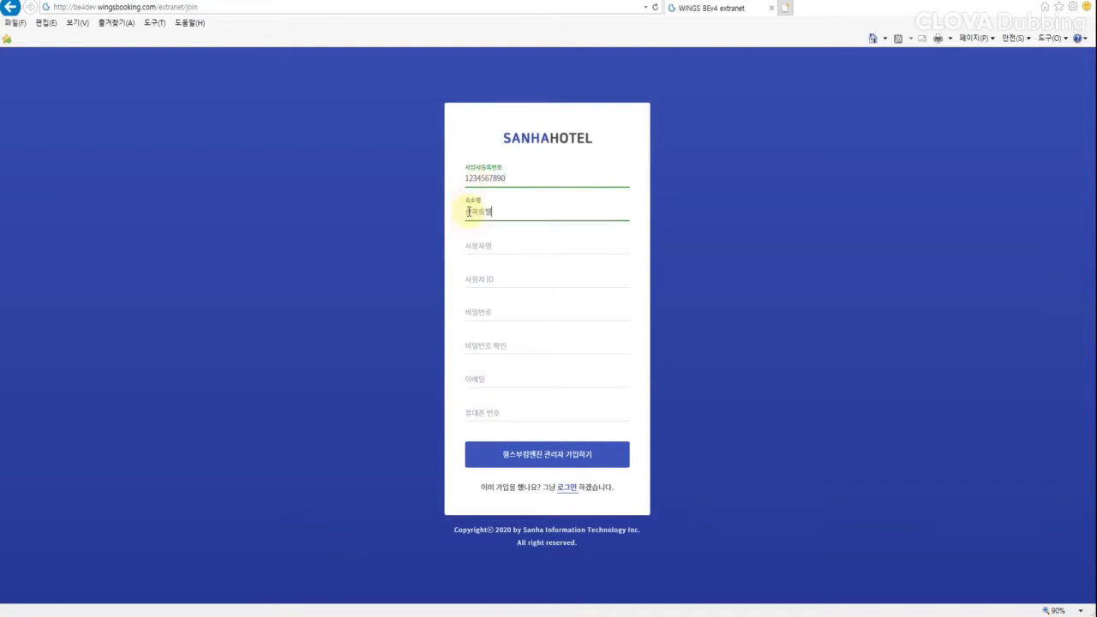
click(492, 248)
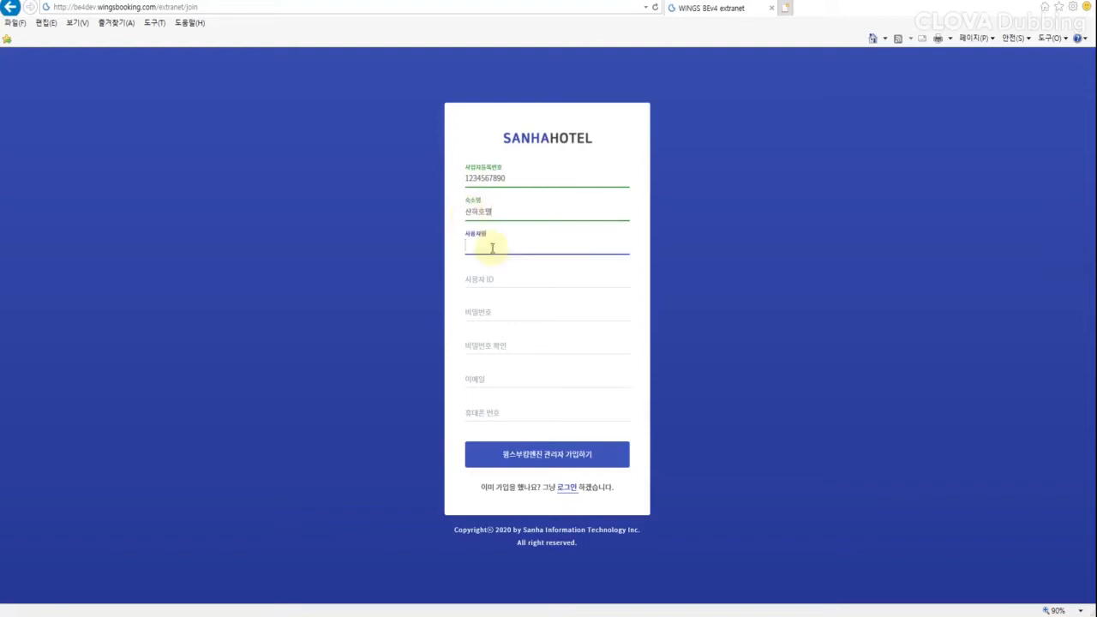
click(481, 279)
text(sanha)
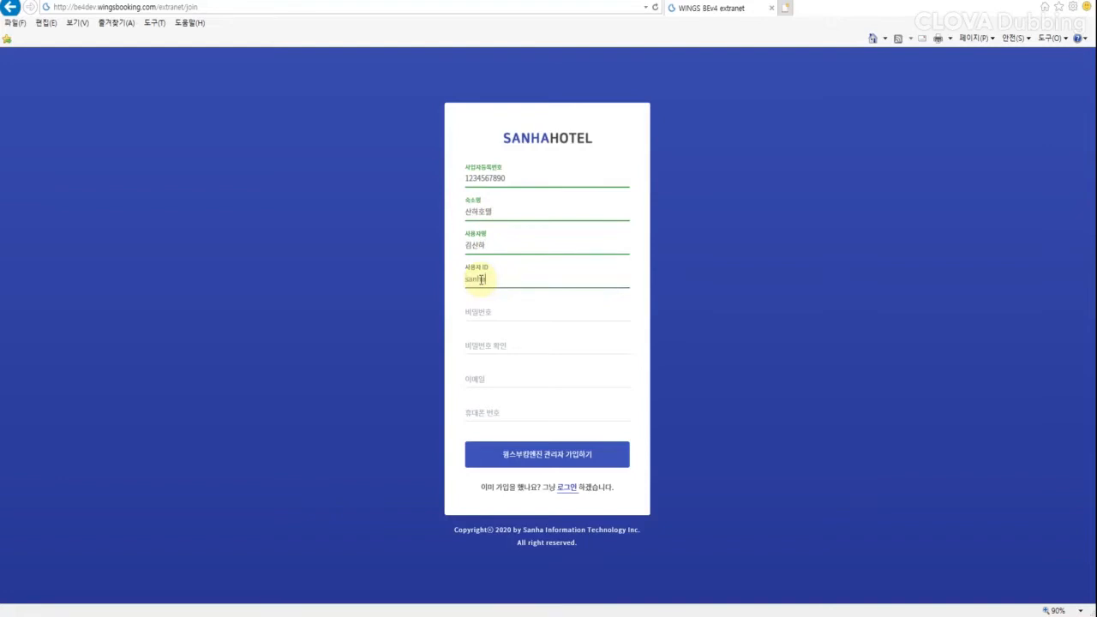
click(469, 311)
text(*****)
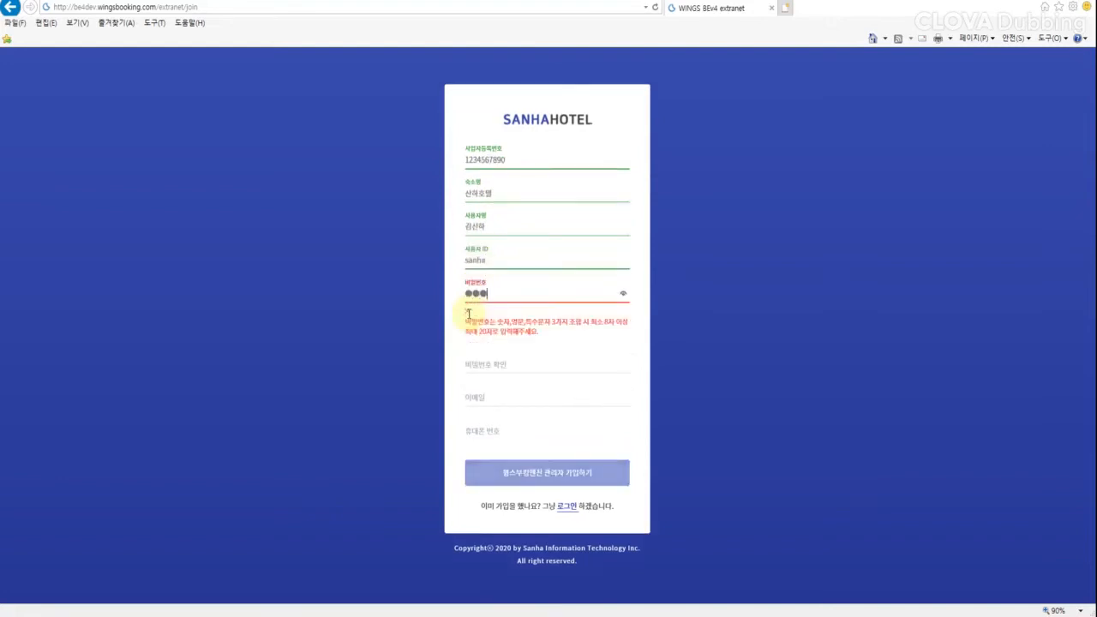
text(******)
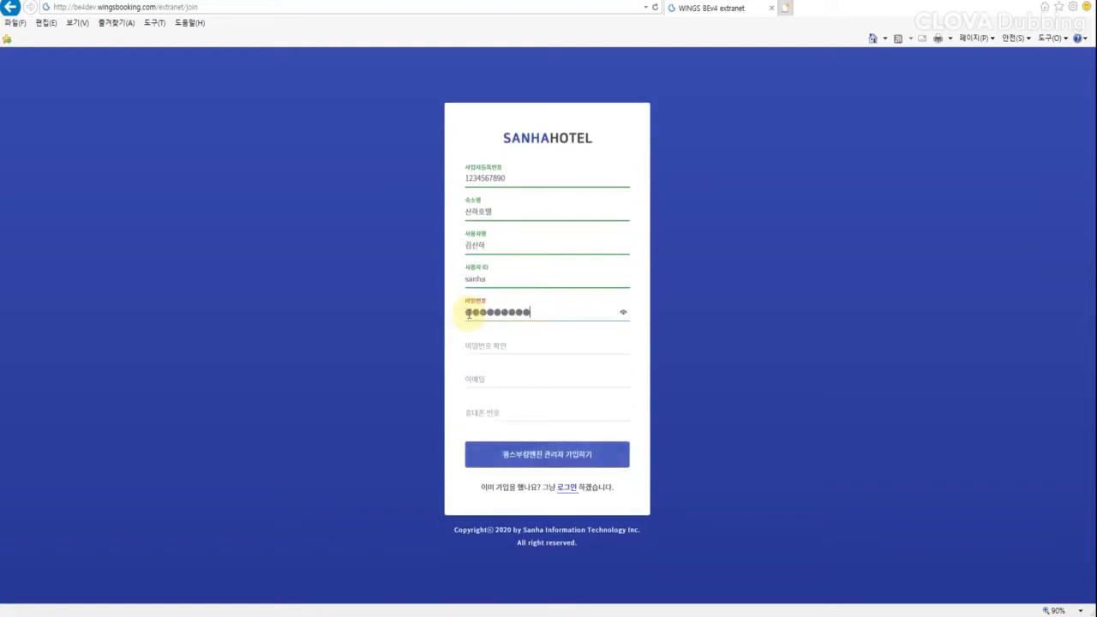
key(Tab)
text(*********)
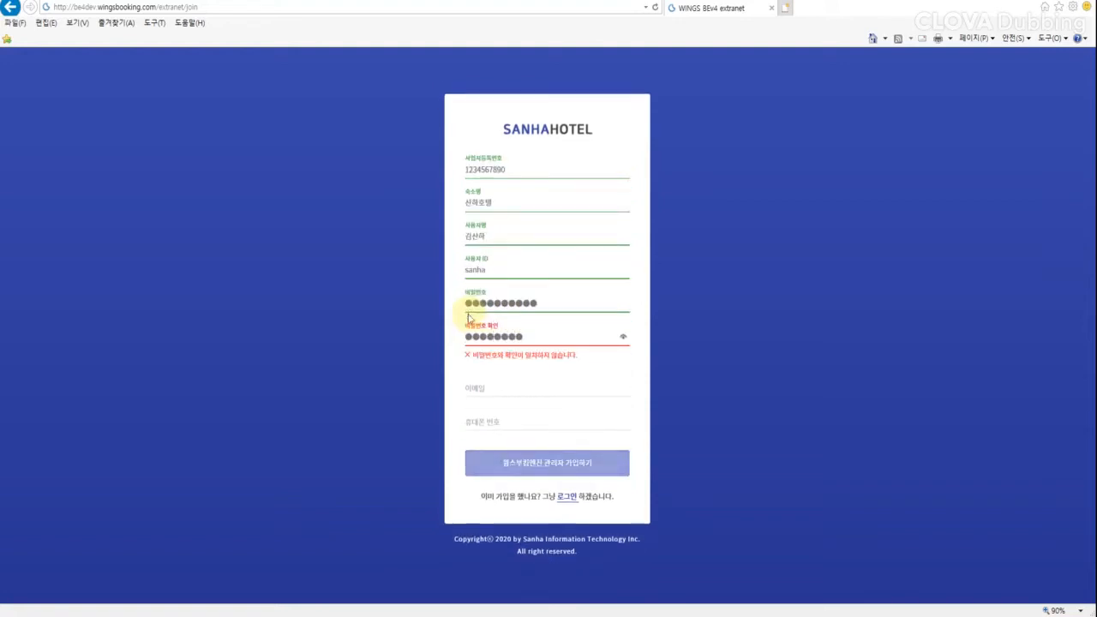
text(***)
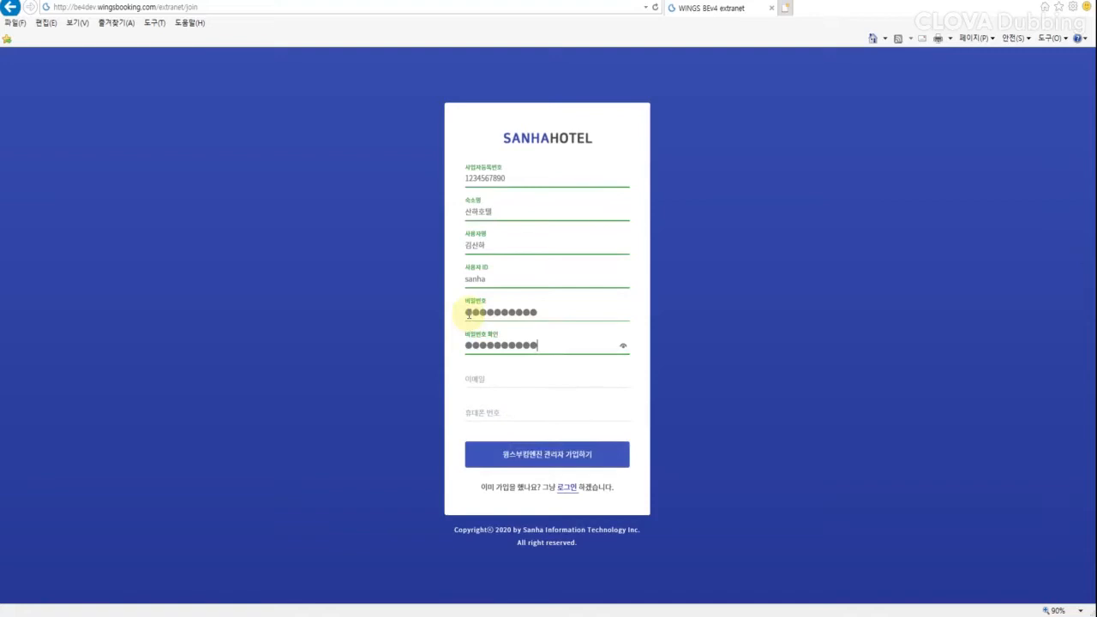
Step: Enter the user's e-mail address and mobile phone number
click(488, 375)
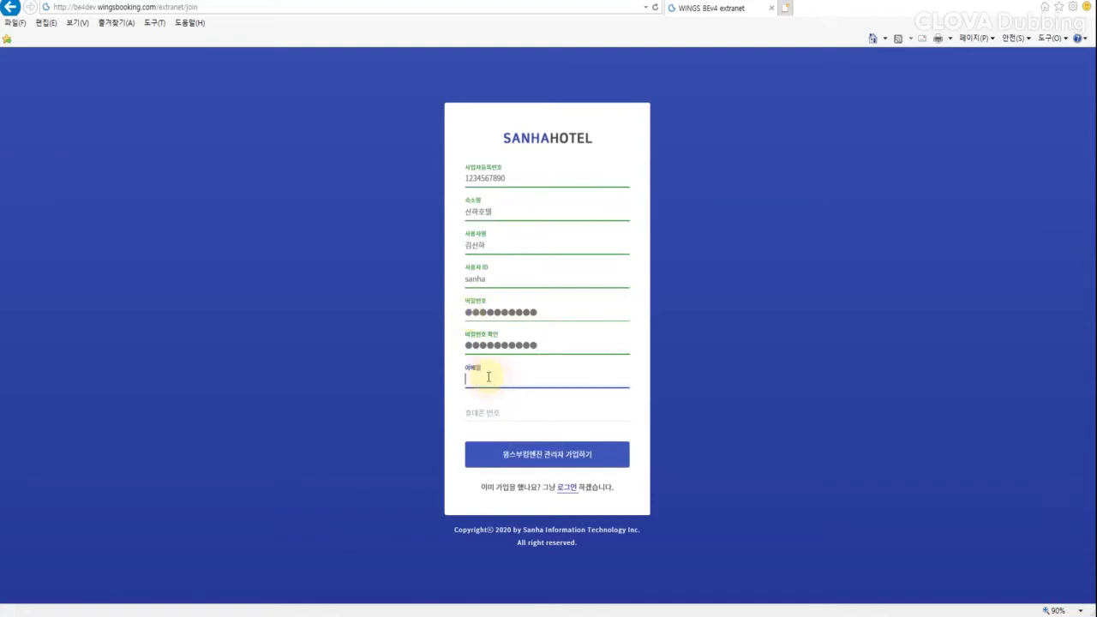
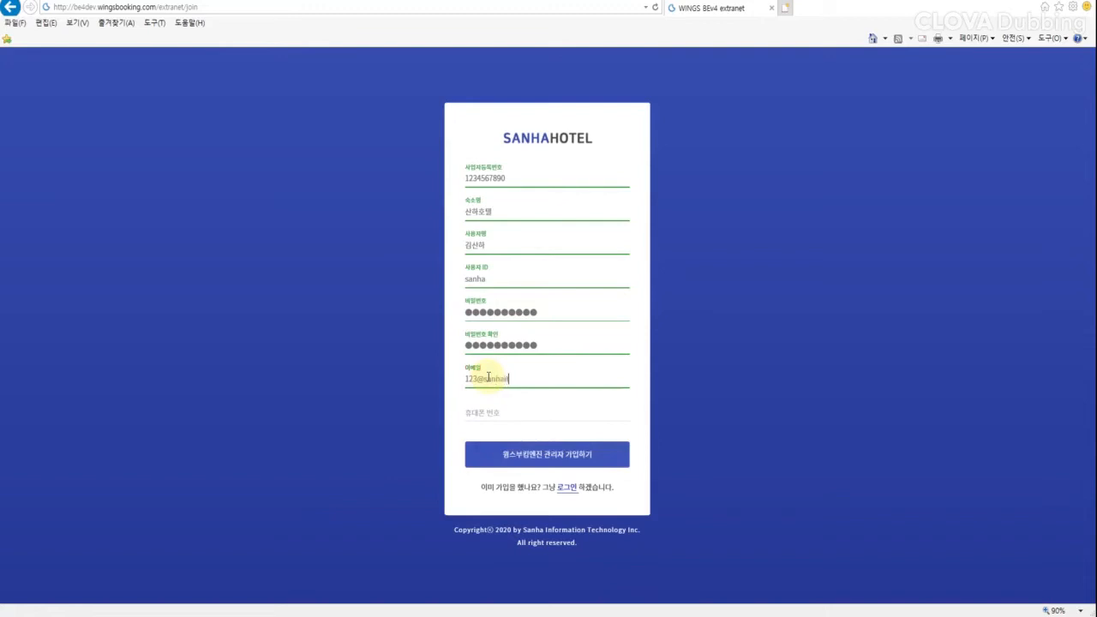
click(516, 412)
text(01012345678)
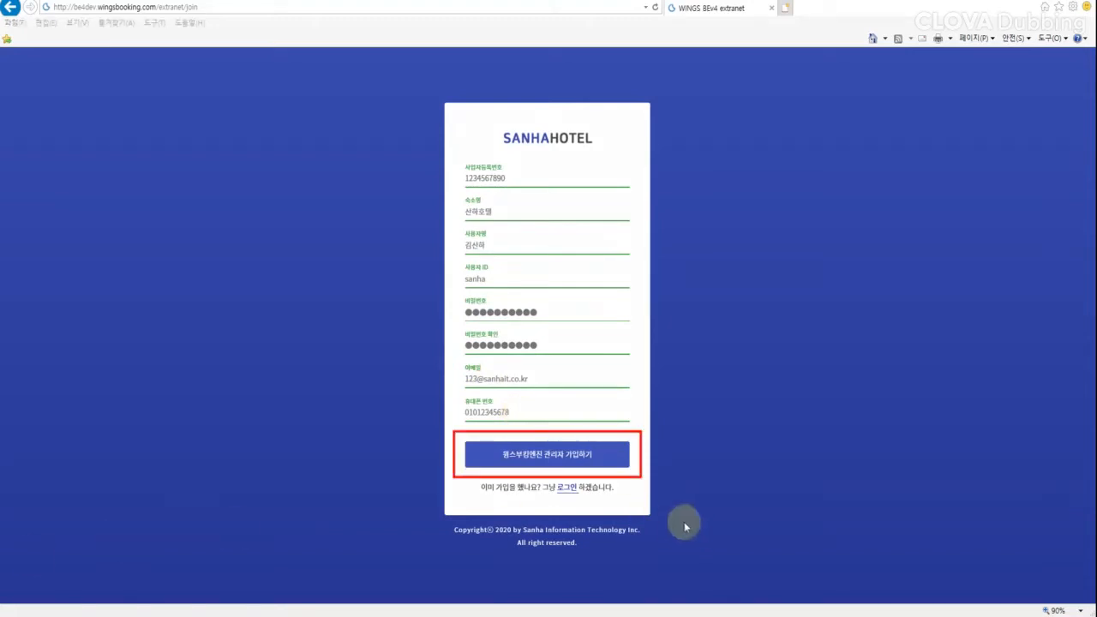
Step: Submit the 윙스부킹엔진 관리자 가입하기 administrator registration
click(535, 454)
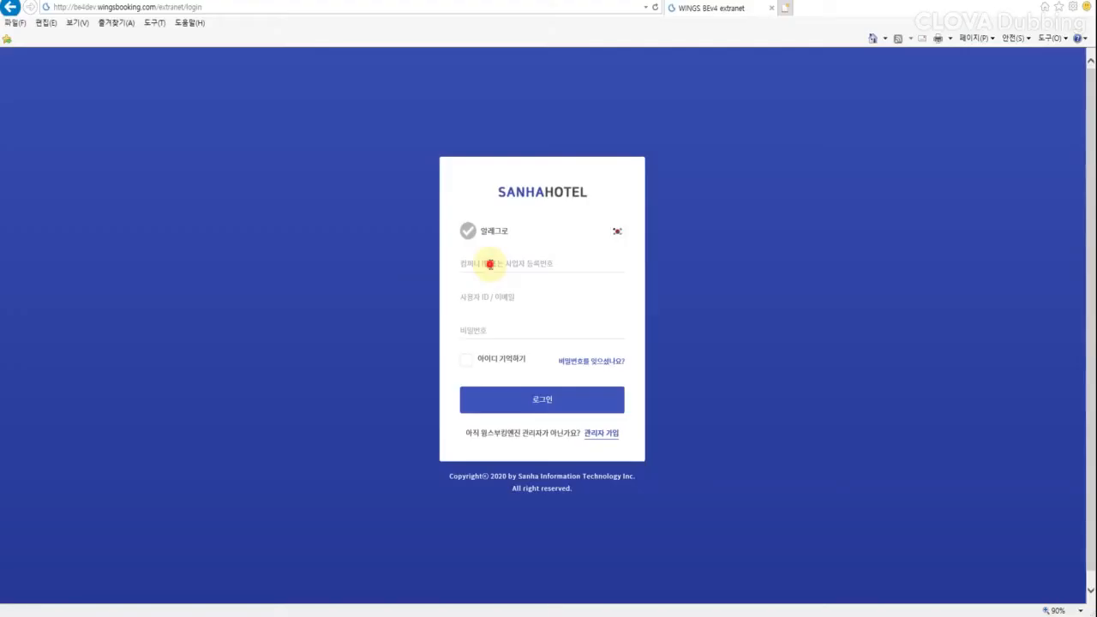
Step: Log in to the extranet with the company ID, user ID and password
click(490, 264)
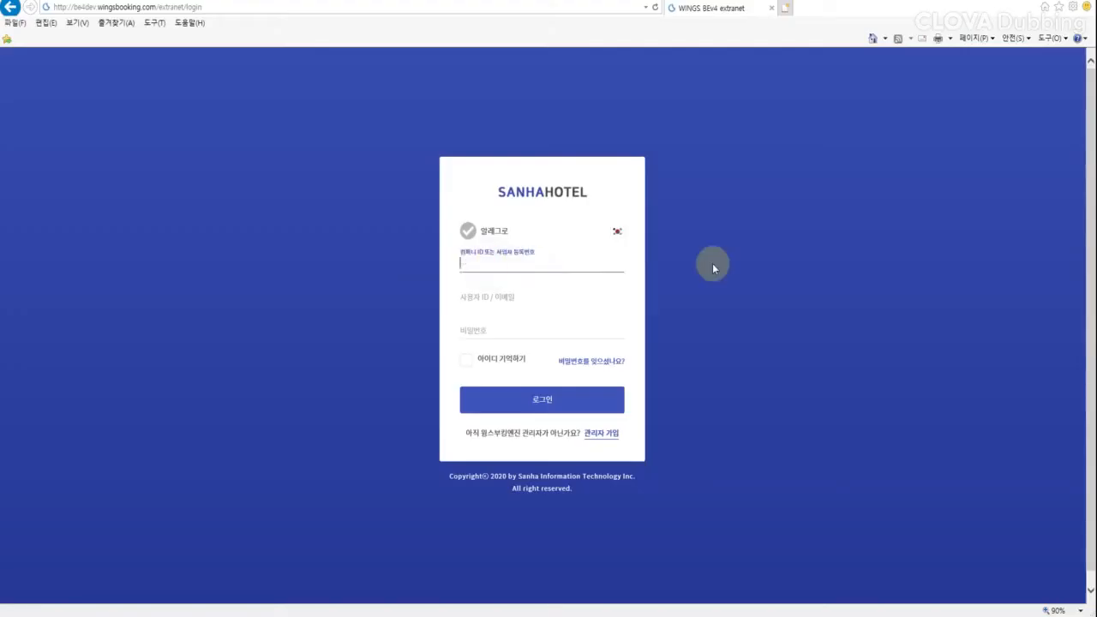
text(123456789)
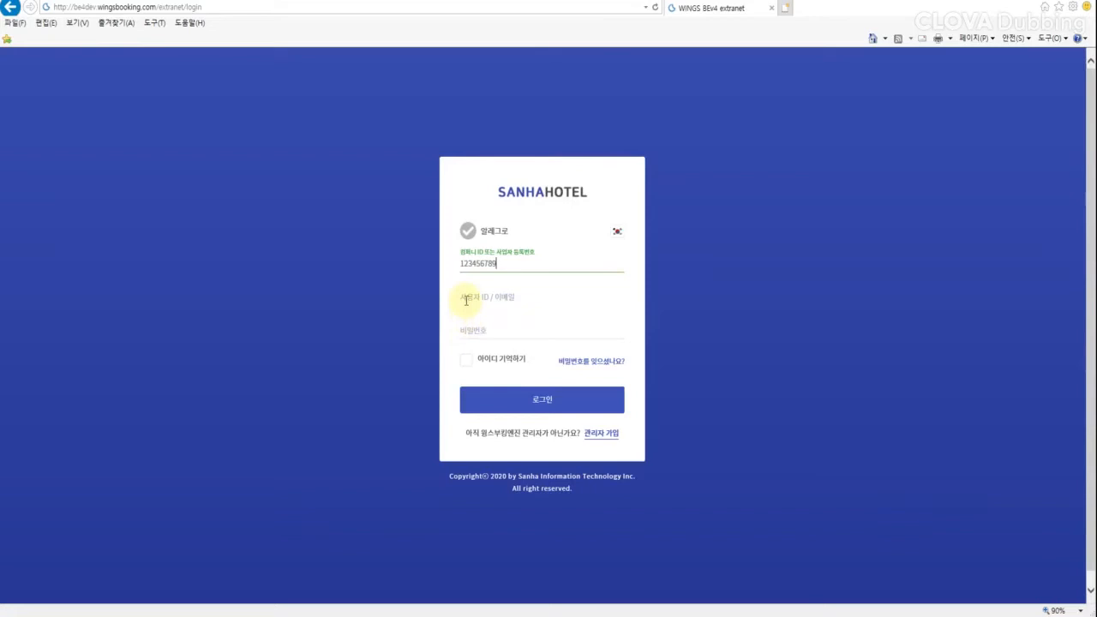
key(Tab)
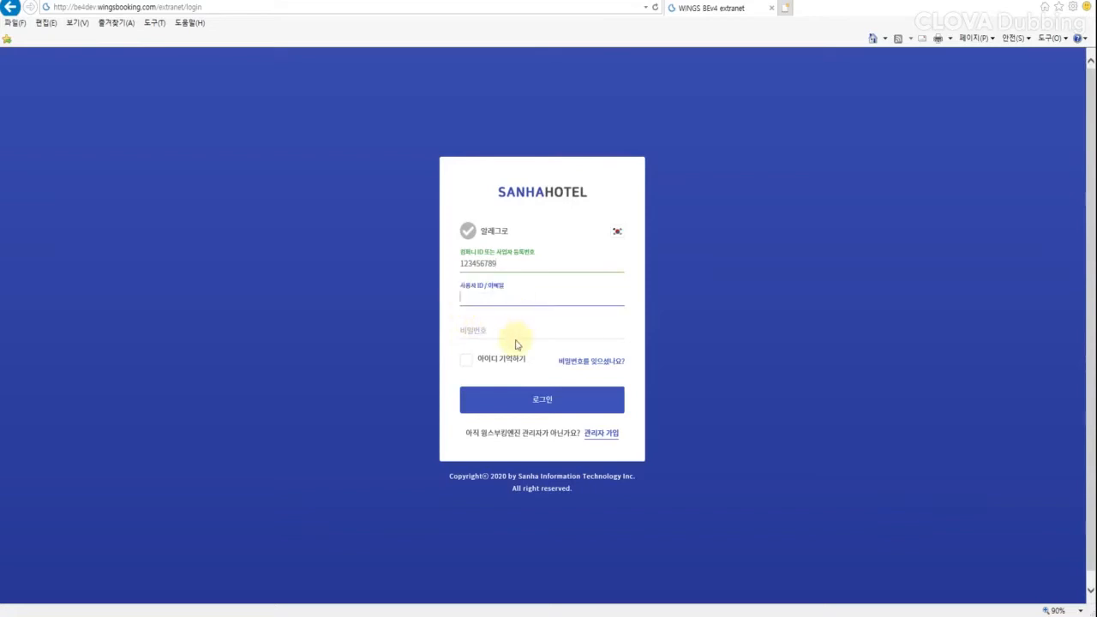
text(EQ)
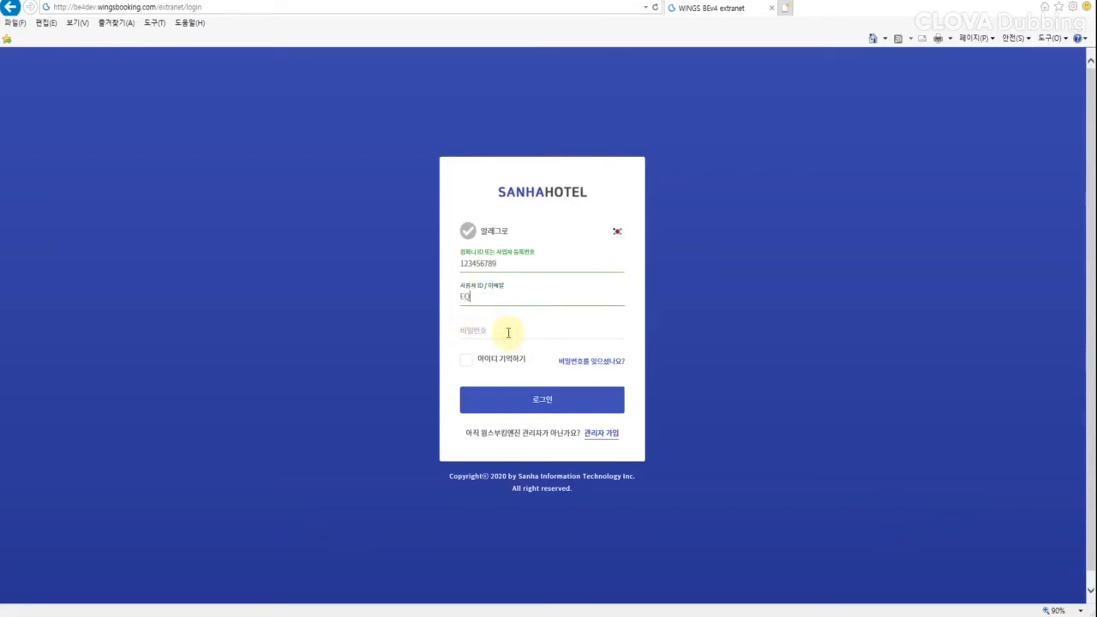
click(508, 333)
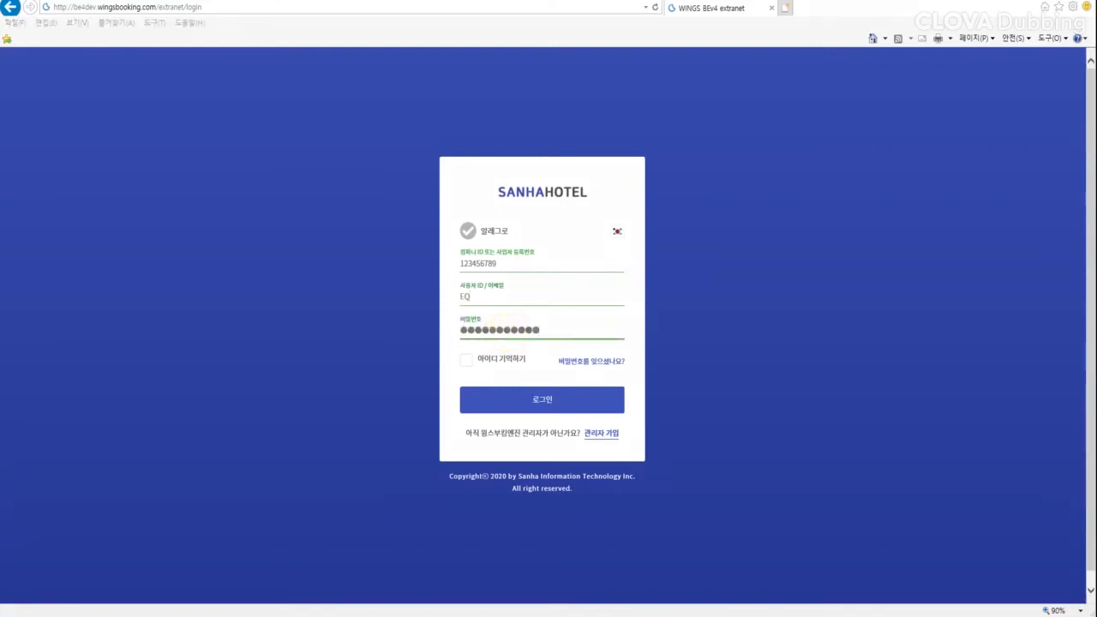
click(537, 401)
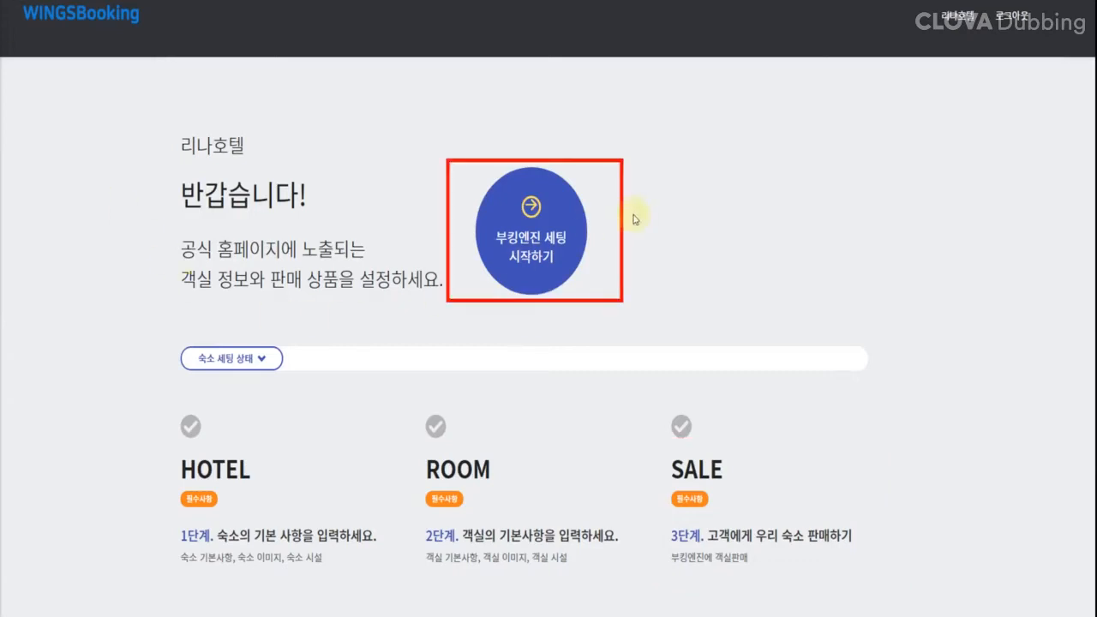
Step: Start the booking engine setup from the 부킹엔진 세팅 시작하기 button on the dashboard
click(579, 230)
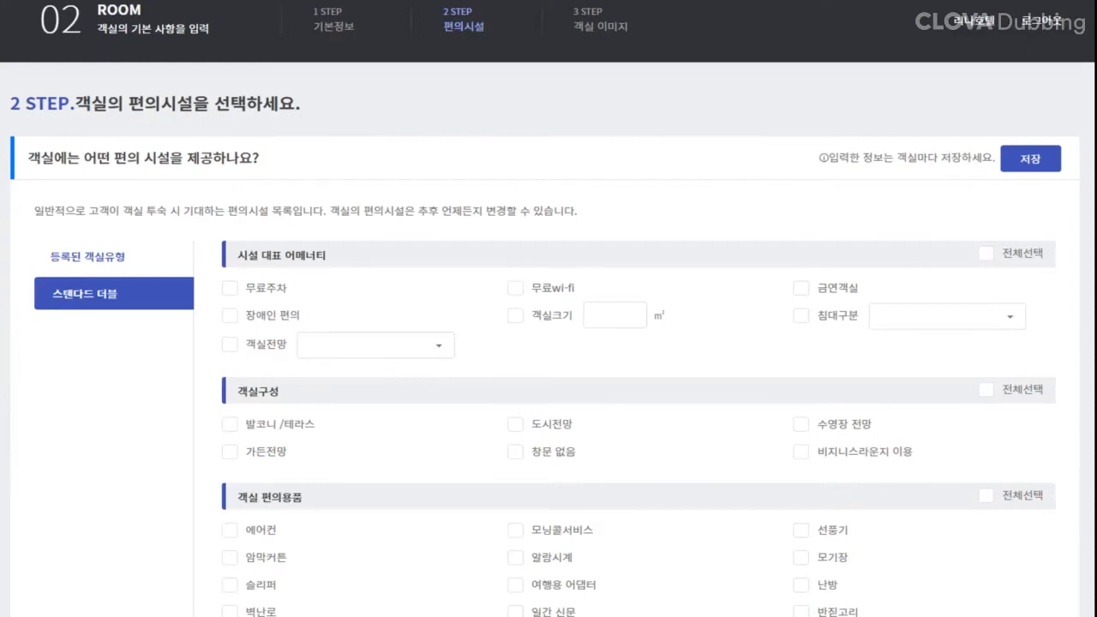
Step: Scroll down through the room amenities page
scroll(548, 343, down, 10)
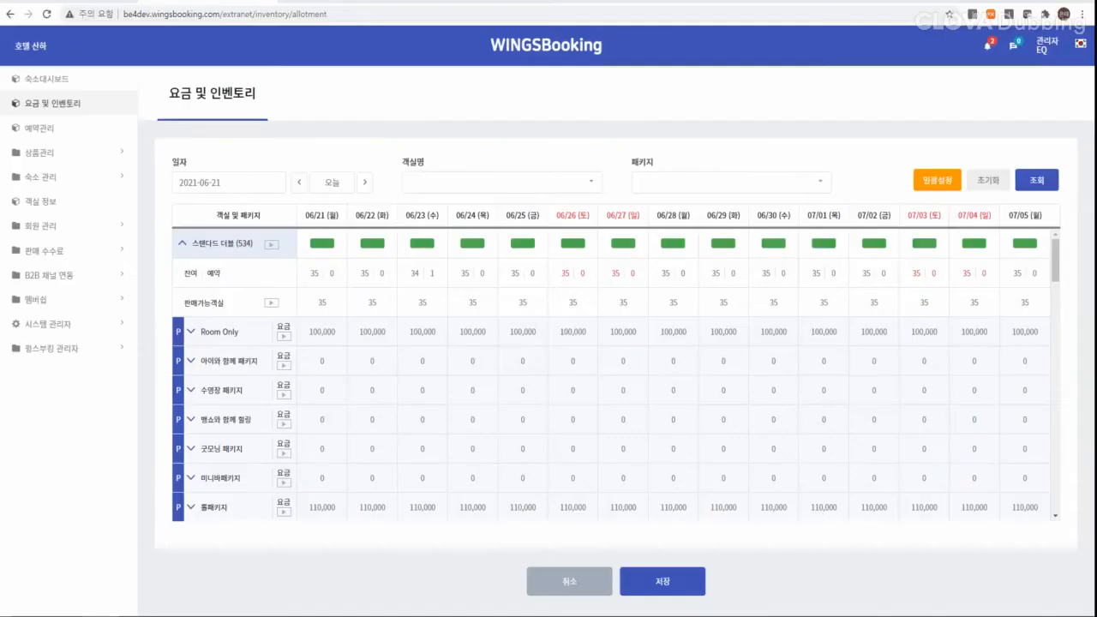
Step: Change 06/23 to a 120,000 Room Only rate with 10 sellable rooms and save
click(405, 331)
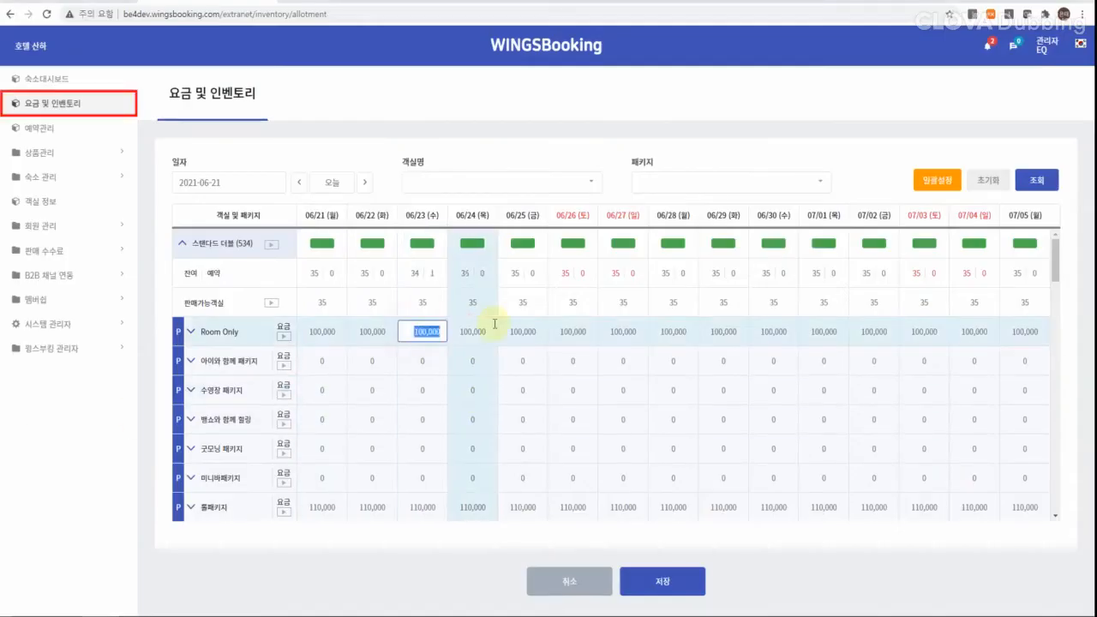
text(120000)
click(413, 302)
text(10)
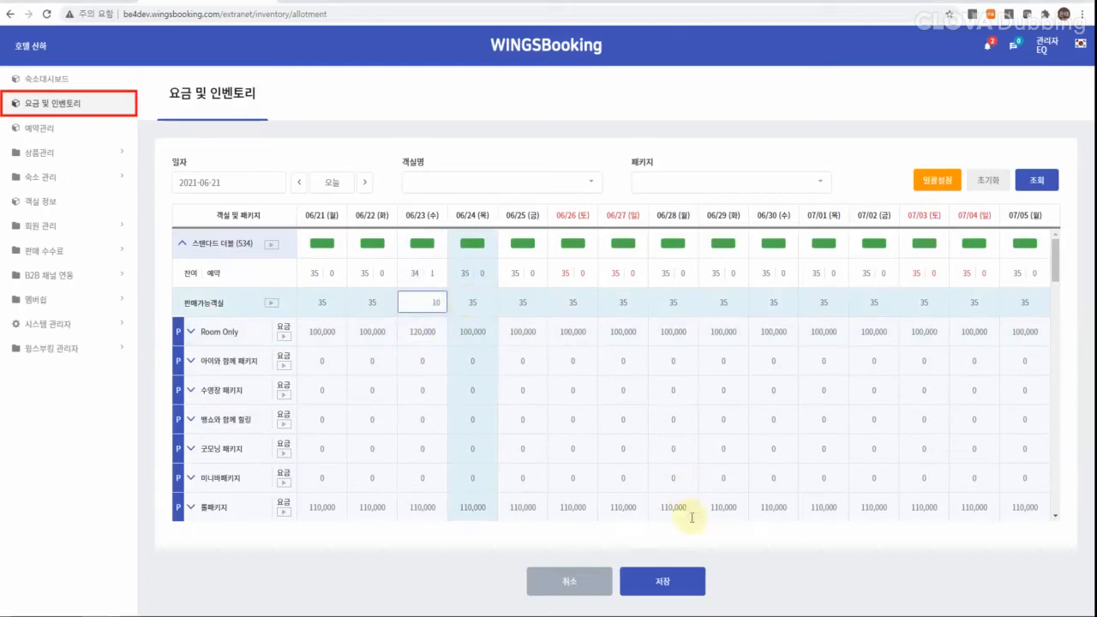
click(682, 581)
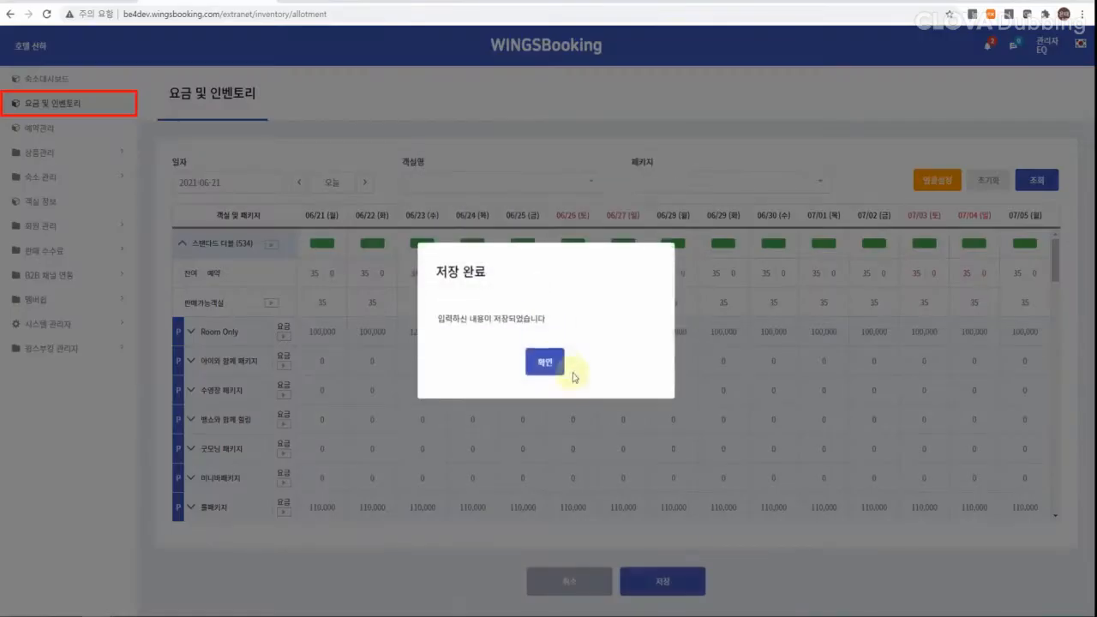
click(555, 363)
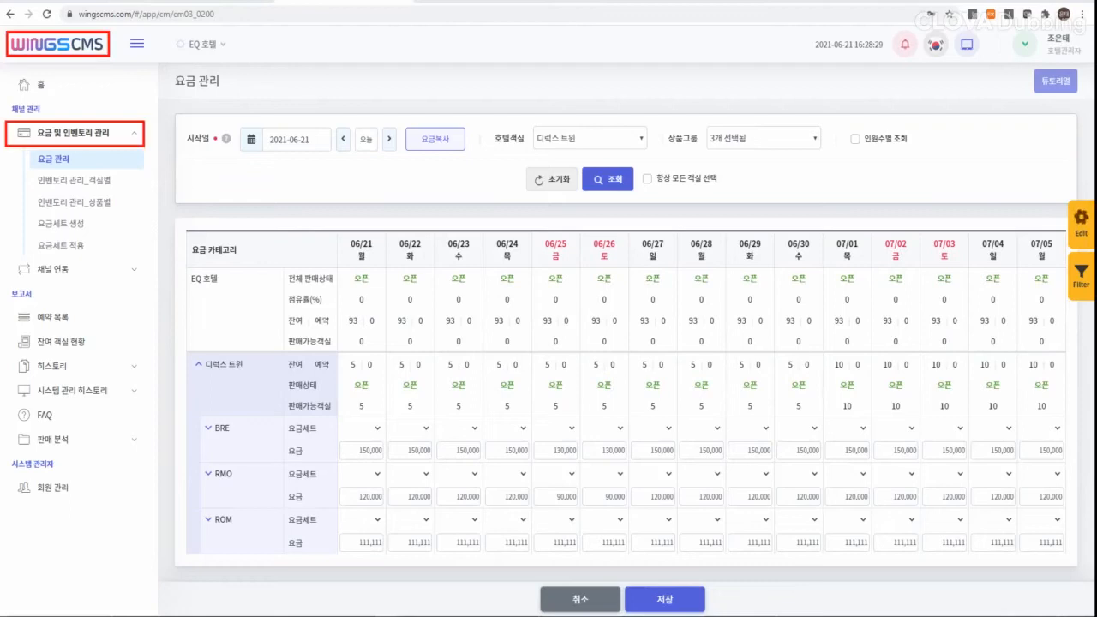
Step: Enter 100,000 as the 06/21 rate for the 부킹엔진(BE)-ROM-19평 디럭스 package and save
click(216, 518)
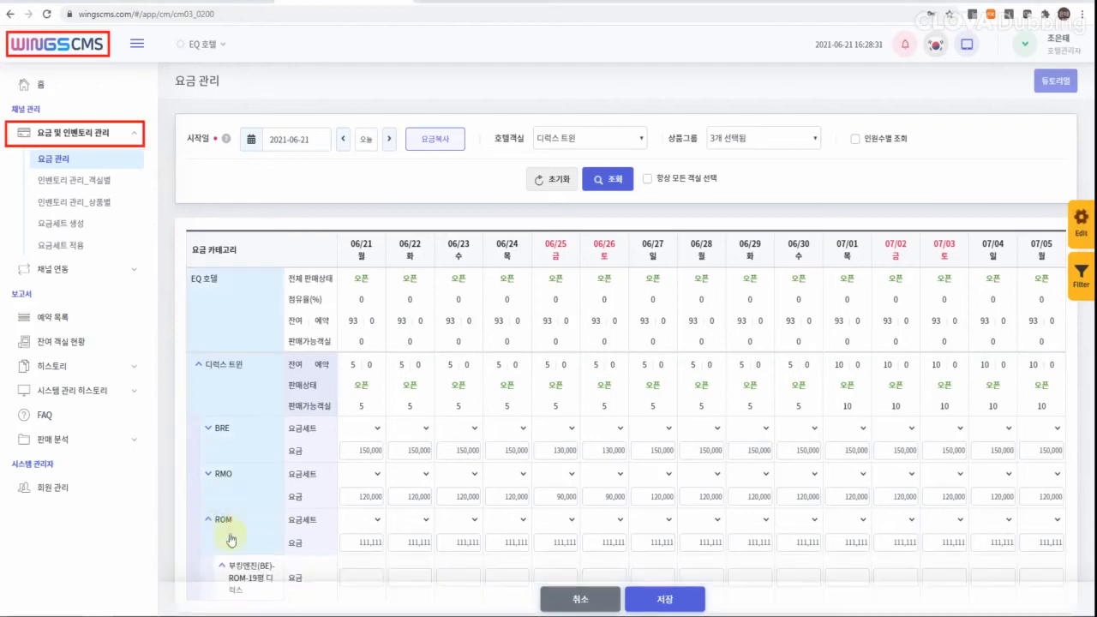
click(367, 571)
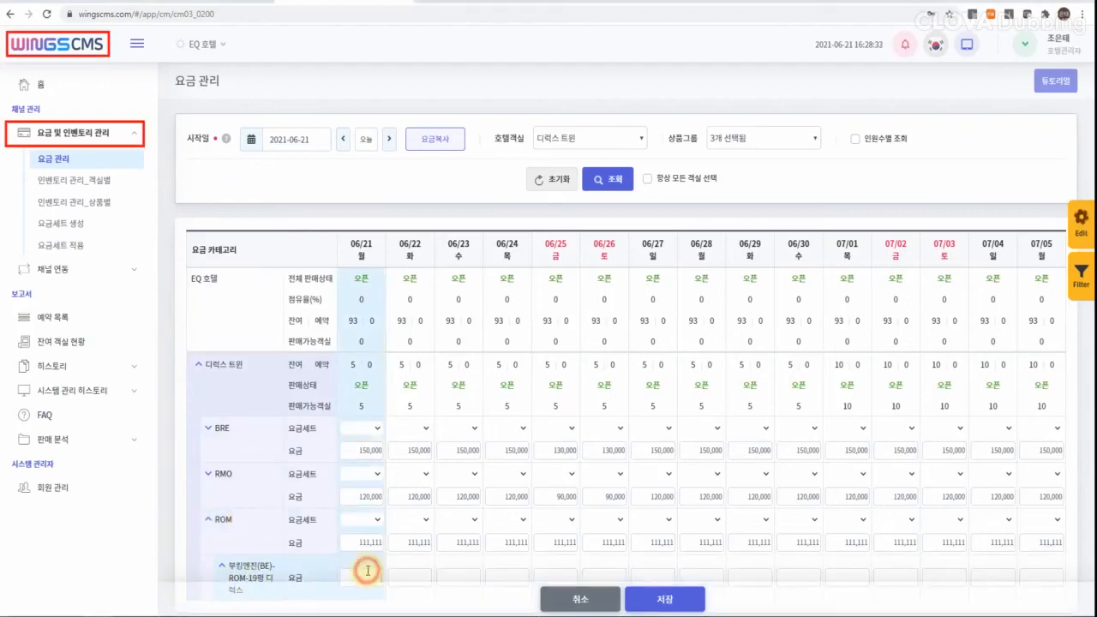
text(1000000)
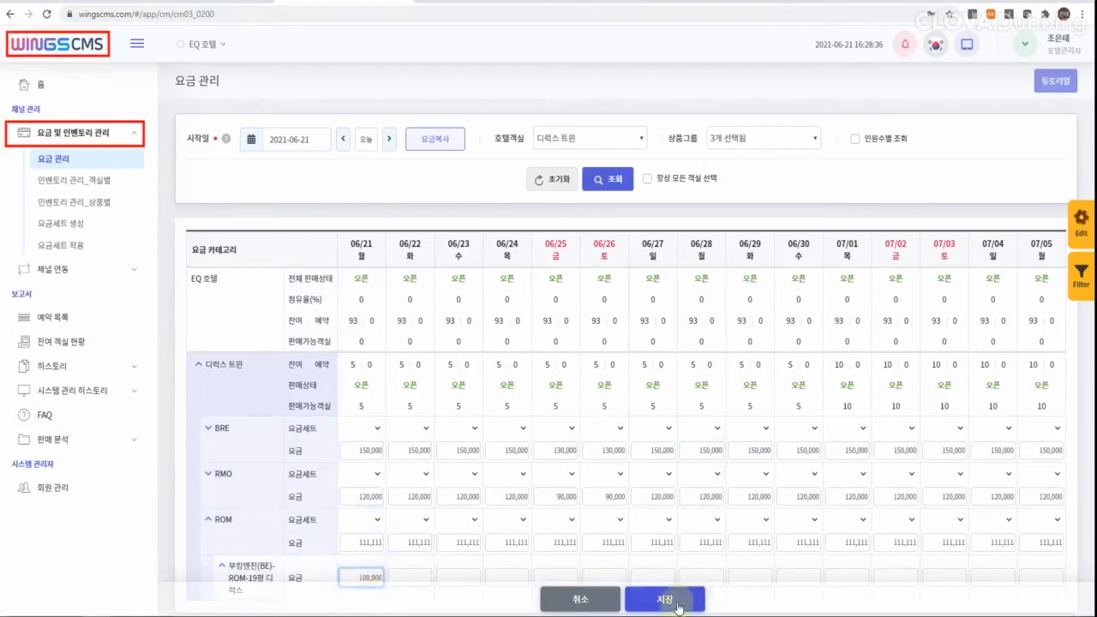
click(677, 602)
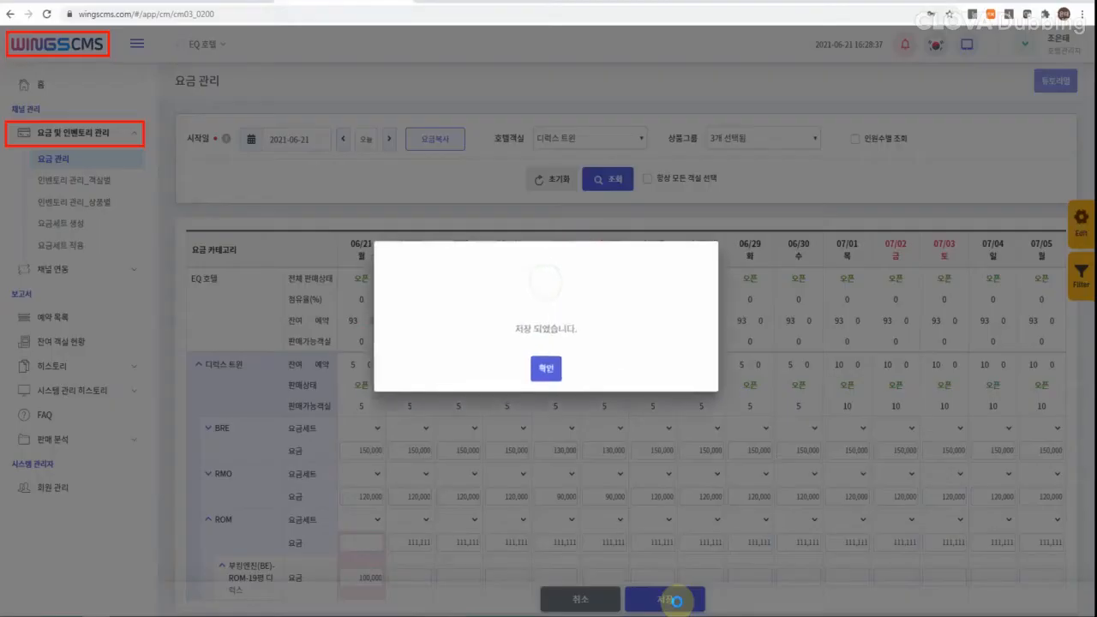
click(553, 377)
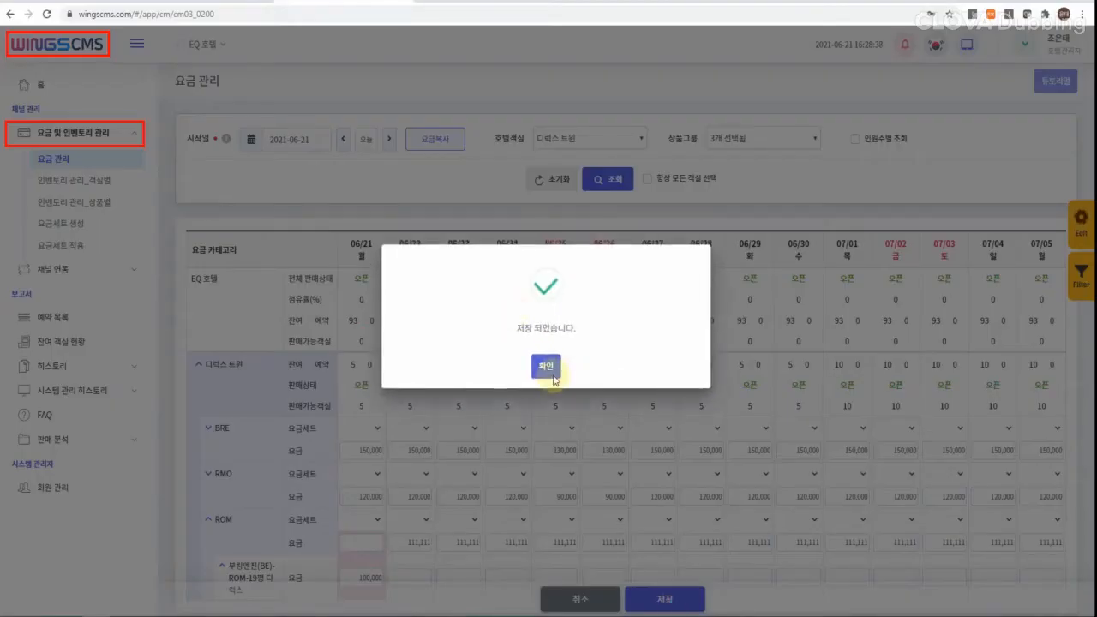
click(545, 367)
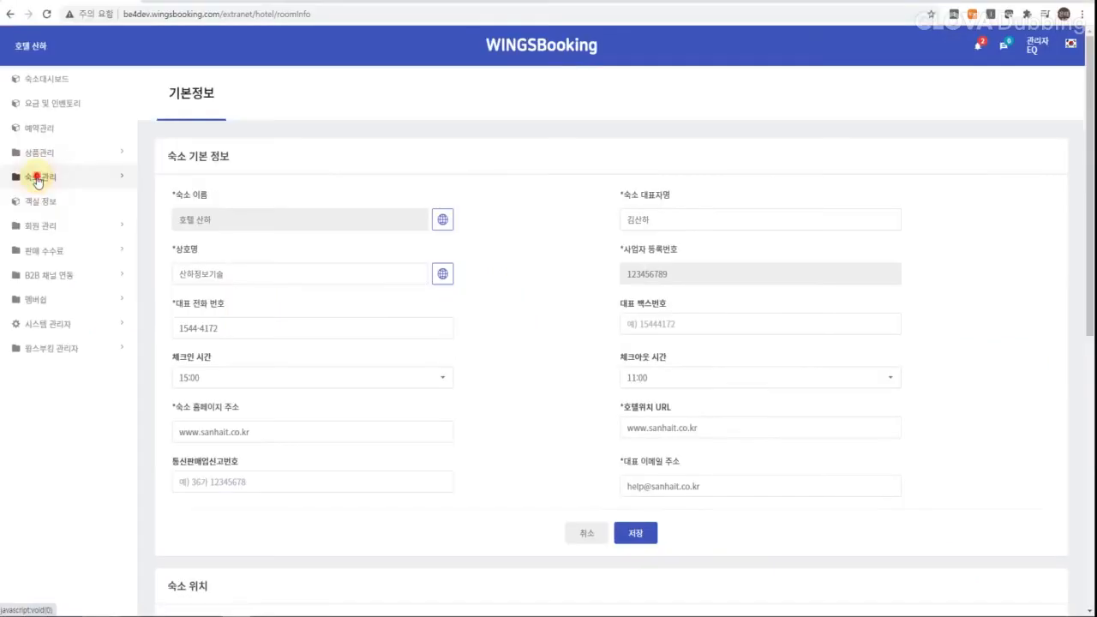
Step: On the 기본정보 page, confirm and save the multilingual 숙소 이름 entries
click(40, 177)
click(44, 208)
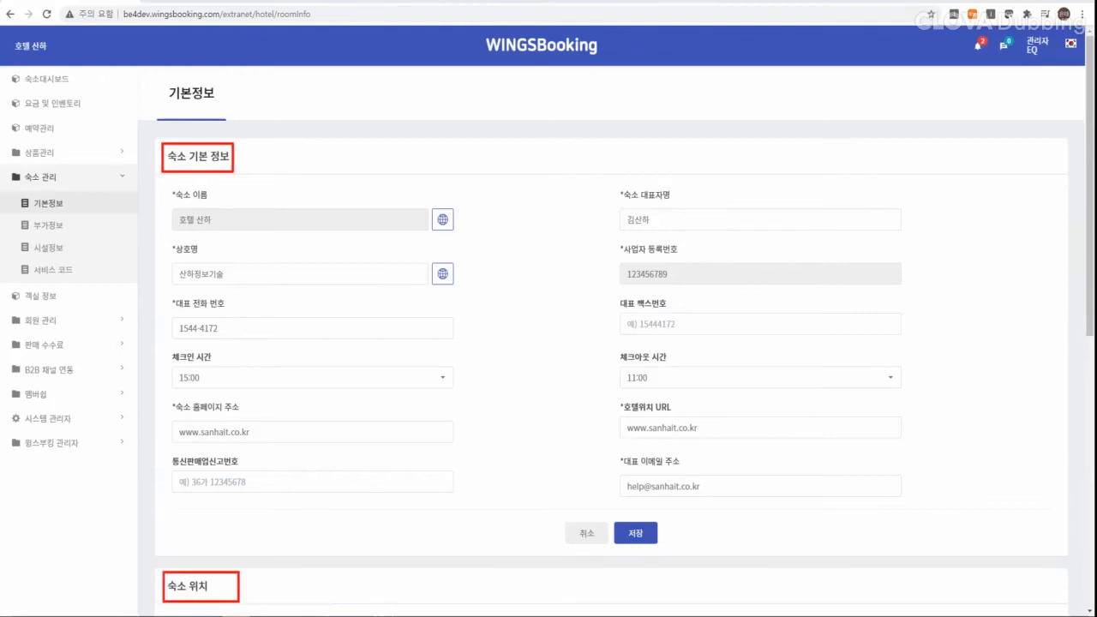
scroll(611, 343, down, 1)
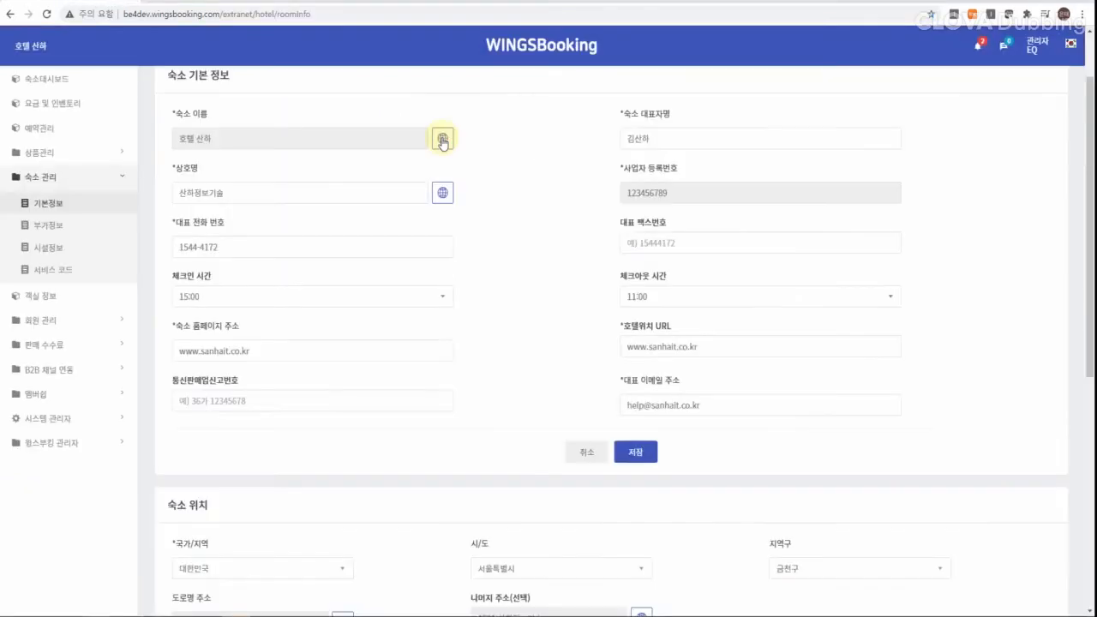
click(441, 139)
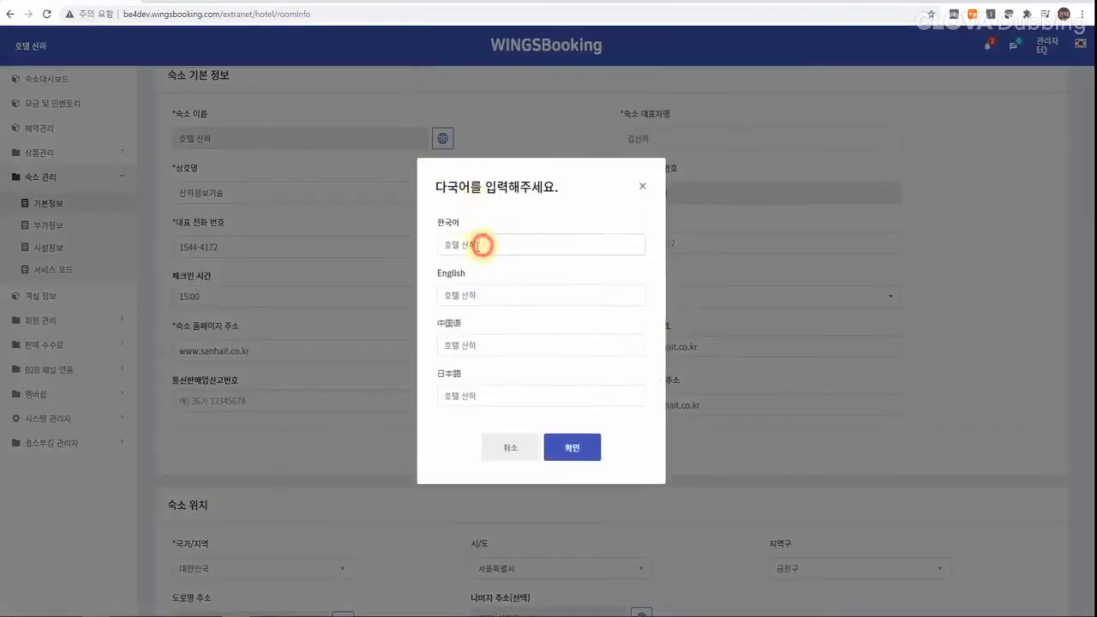
drag(482, 244, 442, 246)
click(582, 433)
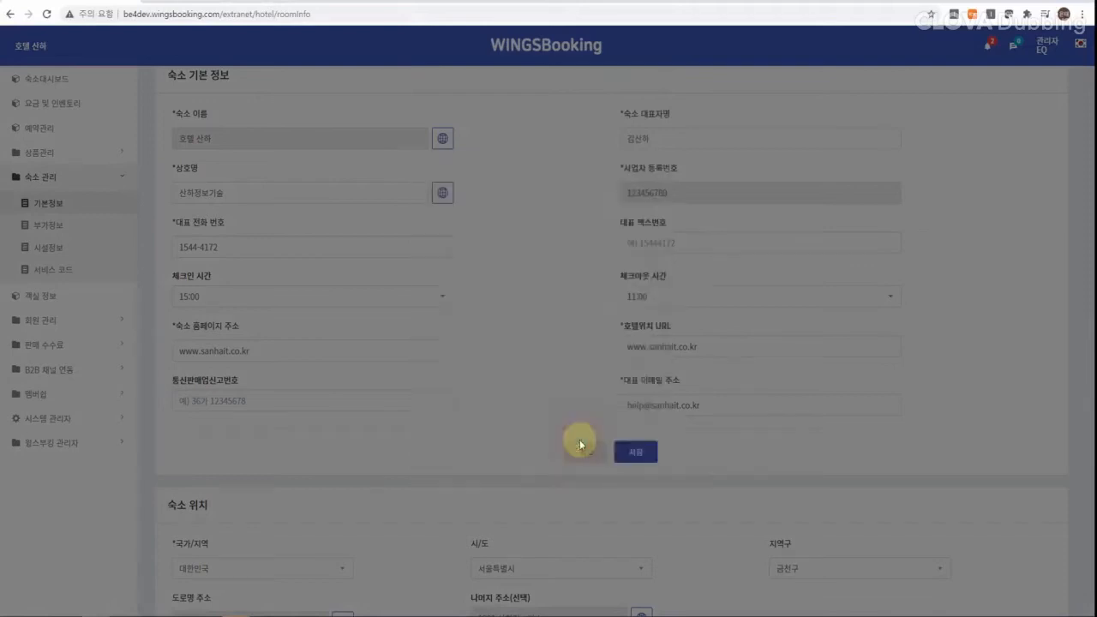
click(545, 354)
Step: Check the business registration number, then go to the 예약확인서 주의사항 notes editor
drag(684, 167, 625, 169)
drag(675, 194, 628, 191)
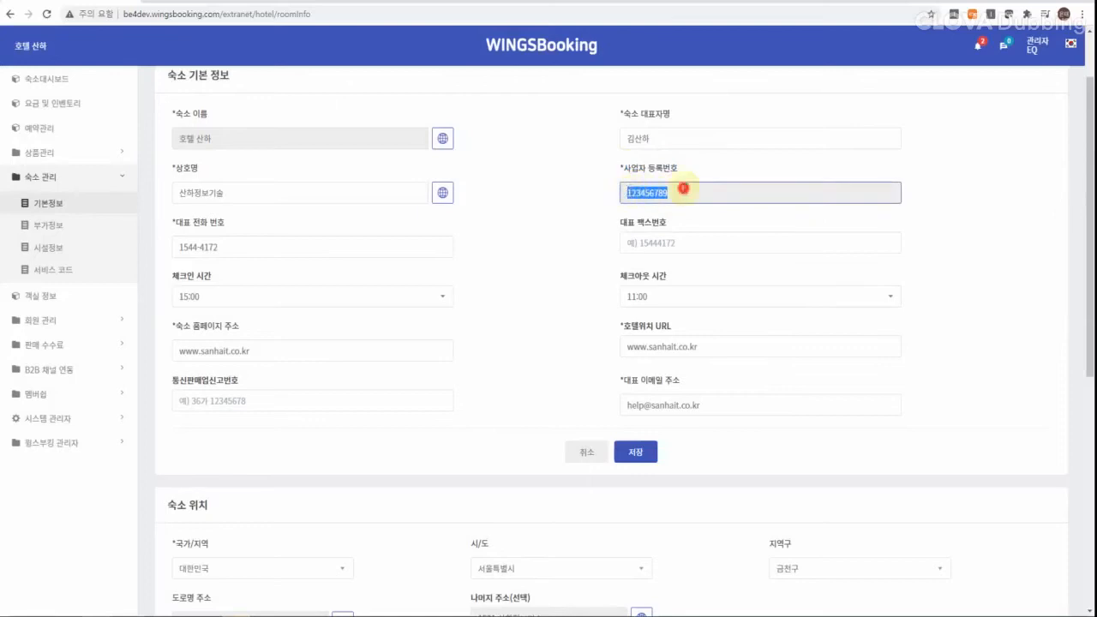
click(683, 189)
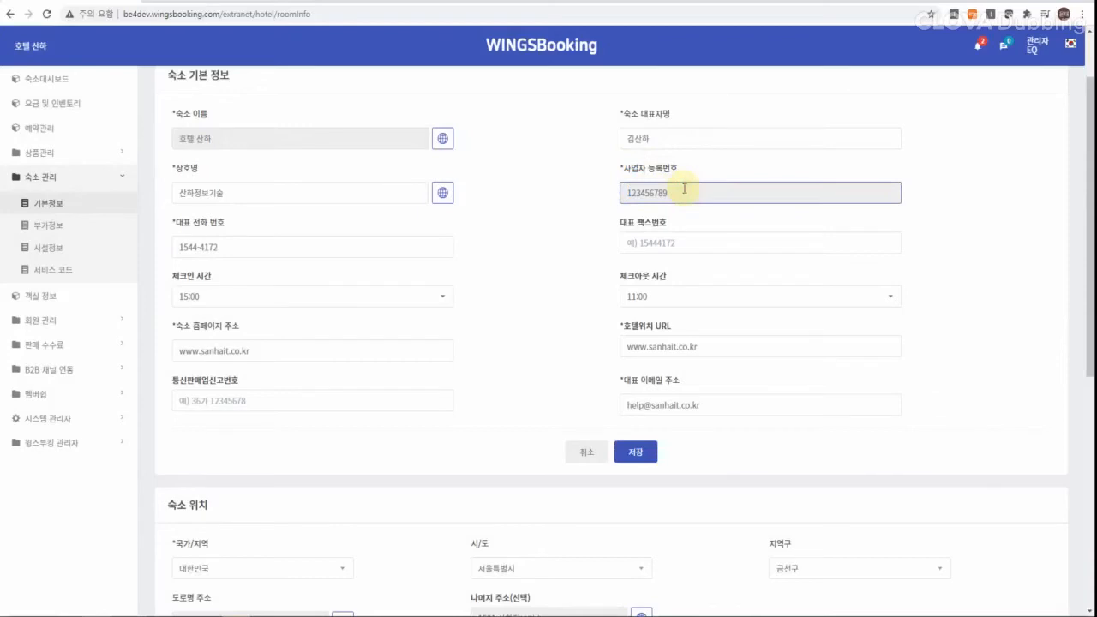
click(562, 327)
scroll(567, 375, down, 3)
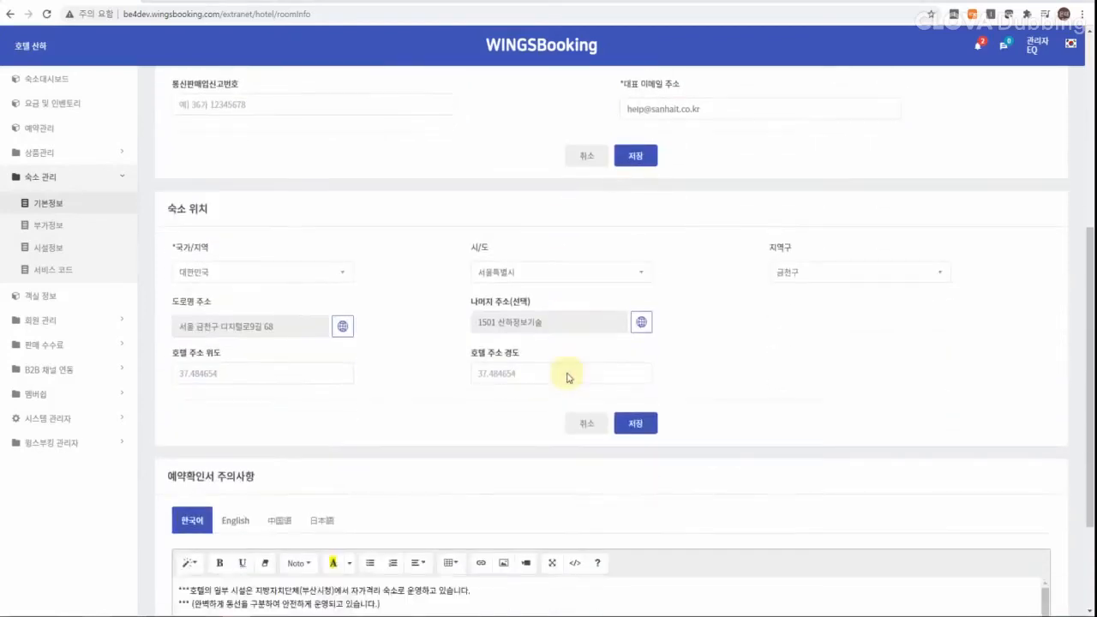
scroll(566, 377, down, 3)
click(522, 438)
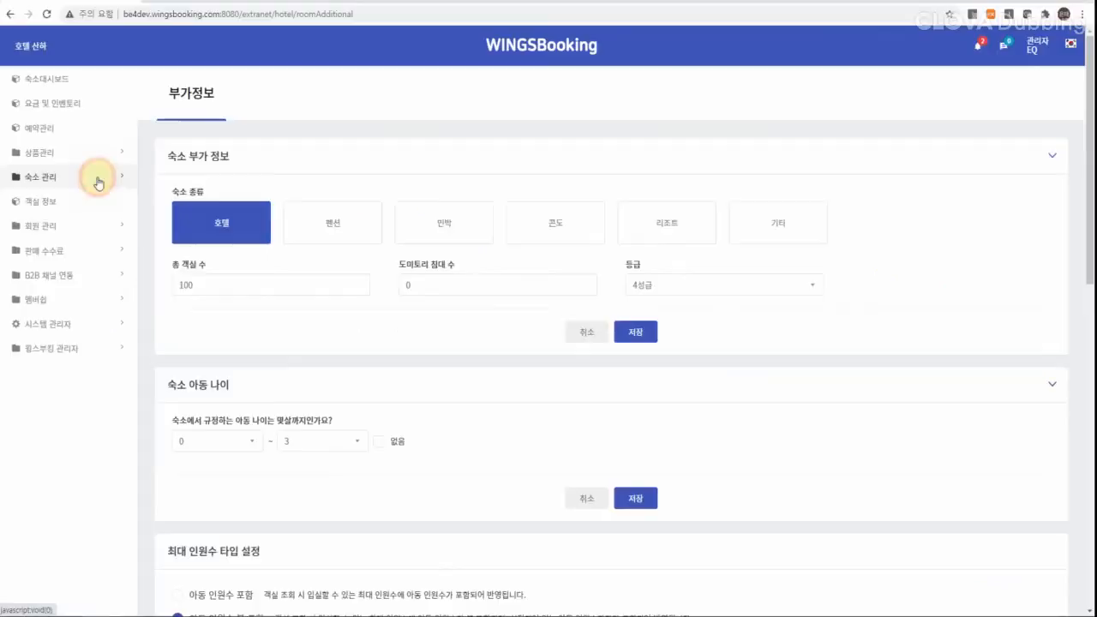
Step: On the 부가정보 page, set the property type to 리조트 and grade to 5성급, and save
click(97, 180)
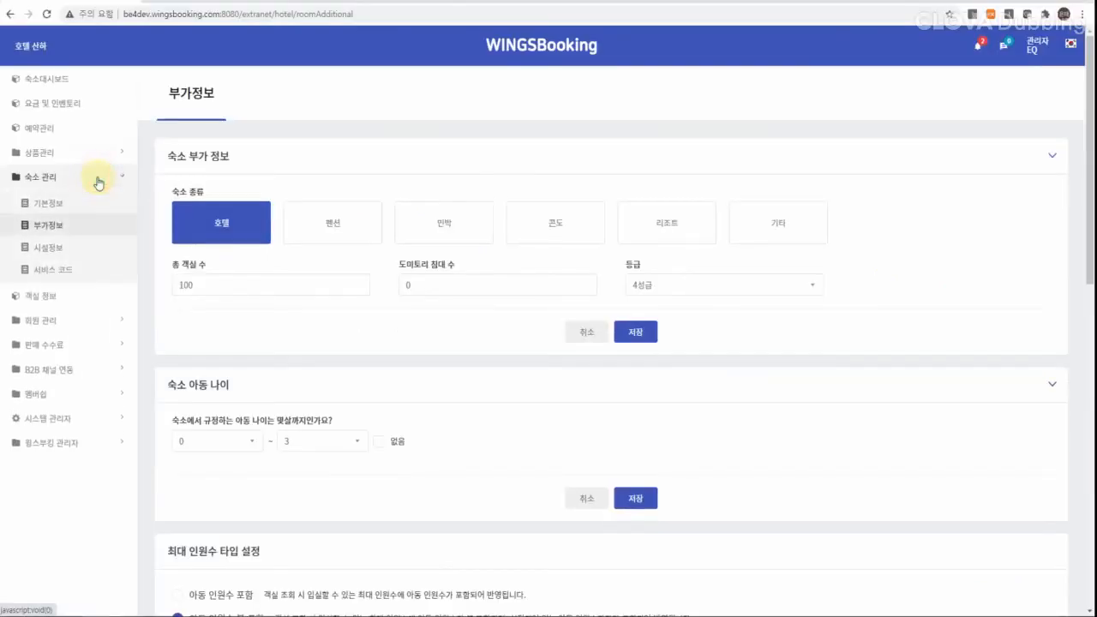
click(63, 227)
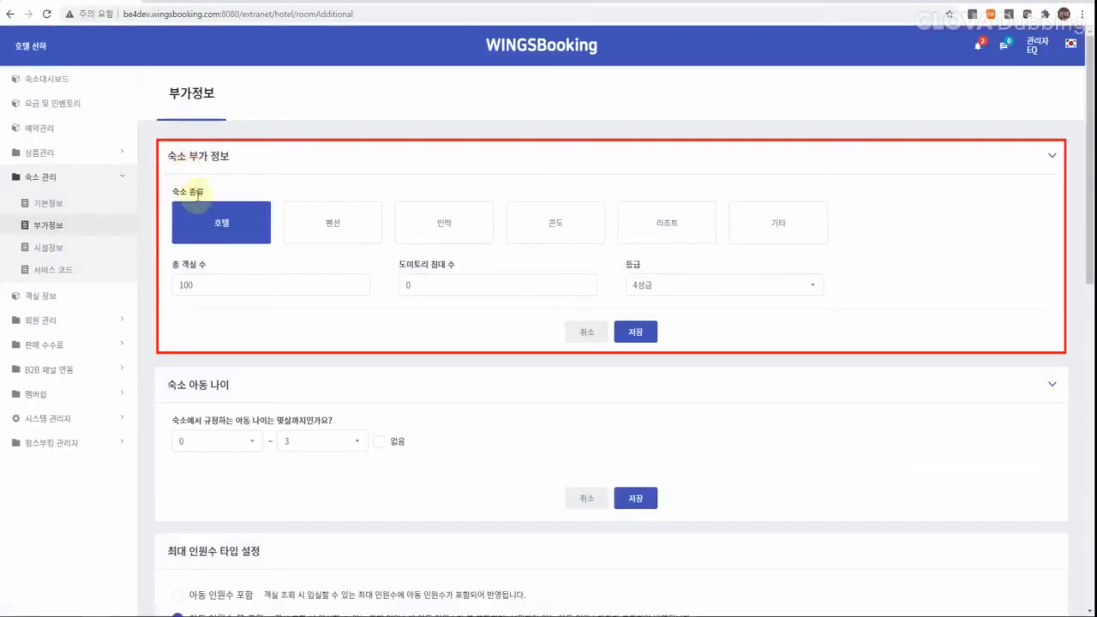
click(215, 232)
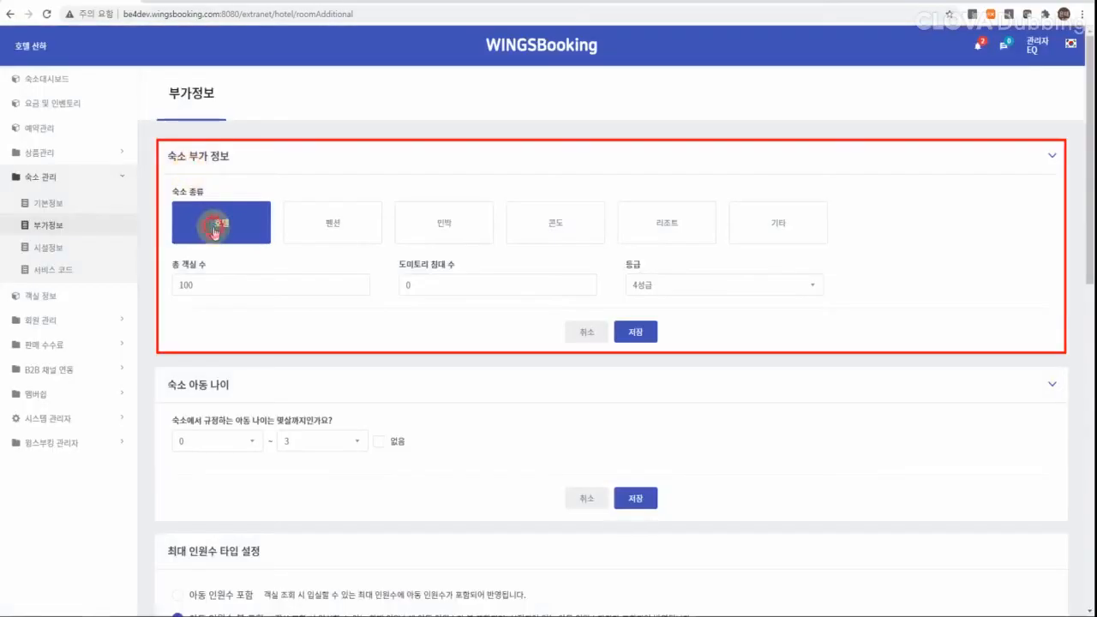
click(524, 219)
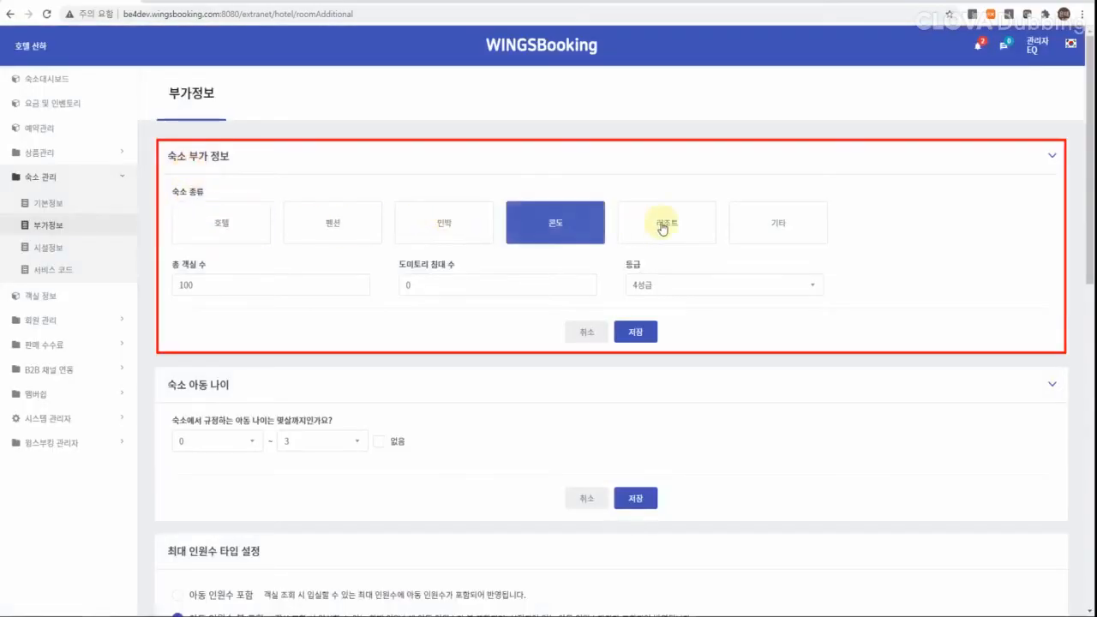
click(662, 225)
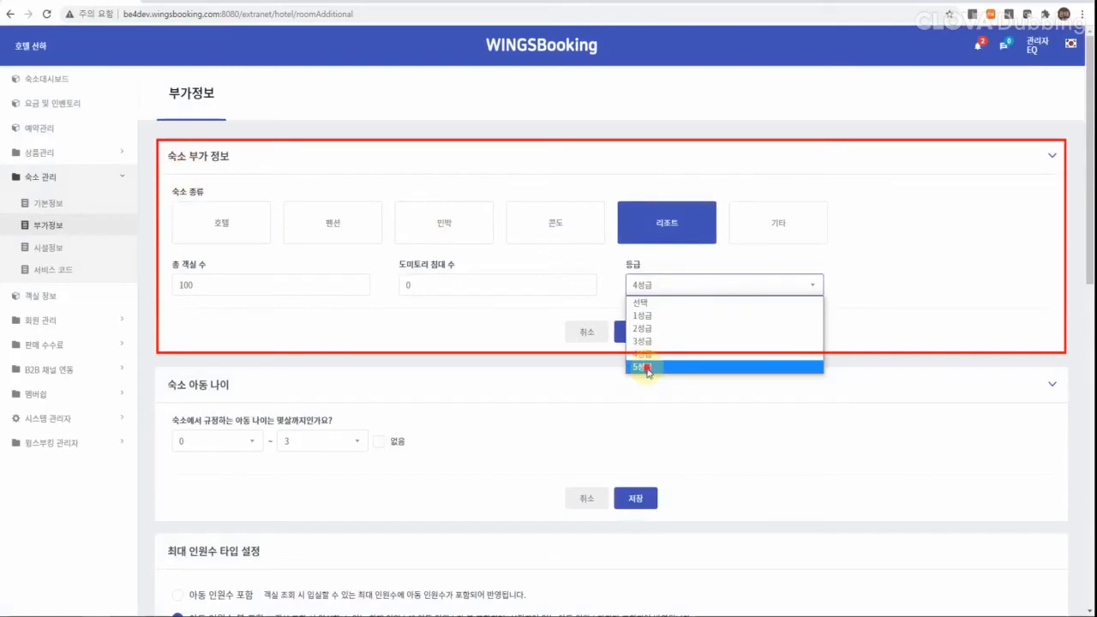
click(647, 368)
click(631, 330)
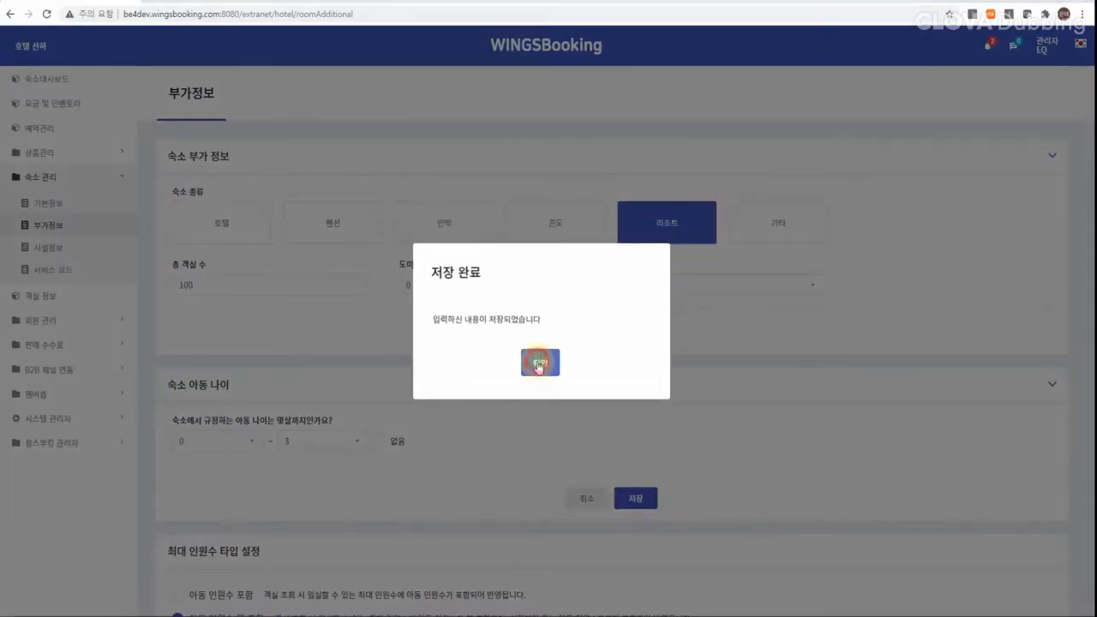
click(536, 362)
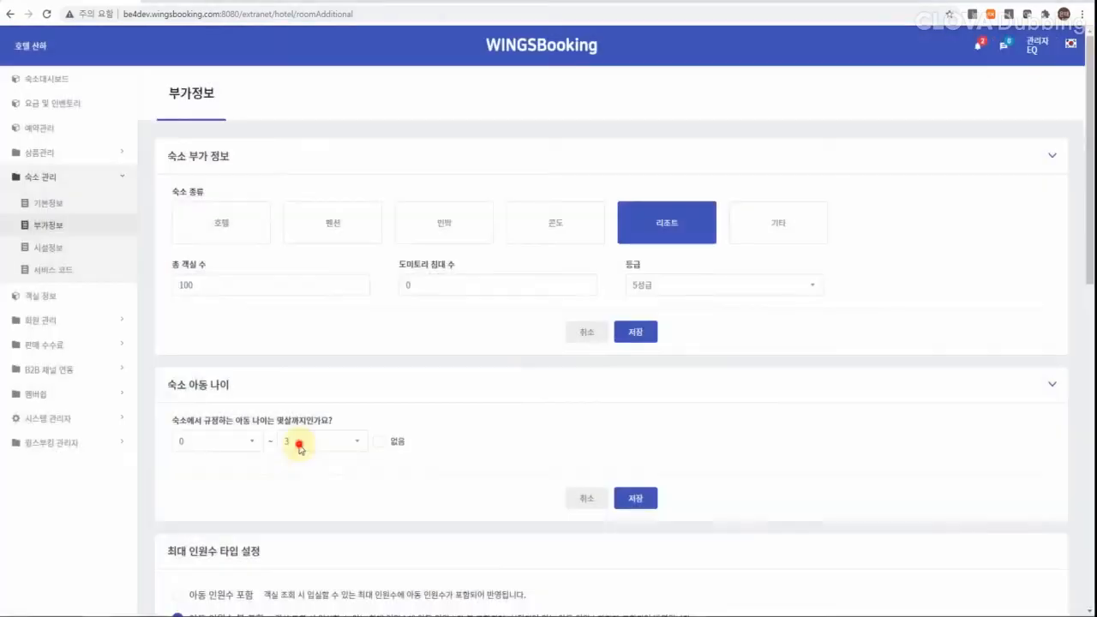
Step: Set the maximum child age to 5 and save the 0–5 range
click(299, 443)
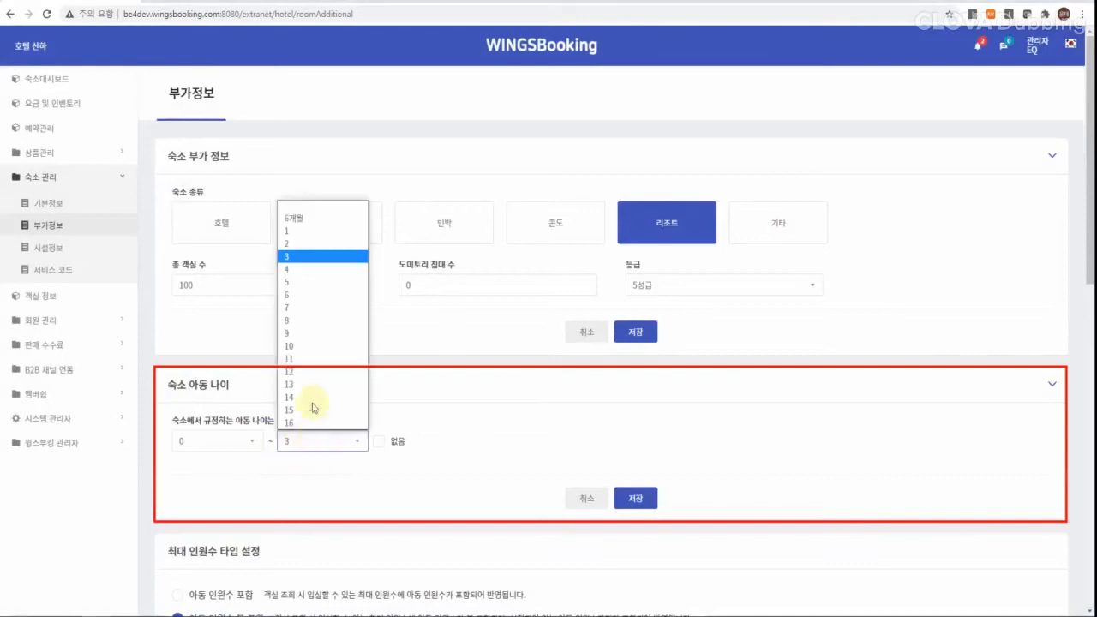
click(283, 282)
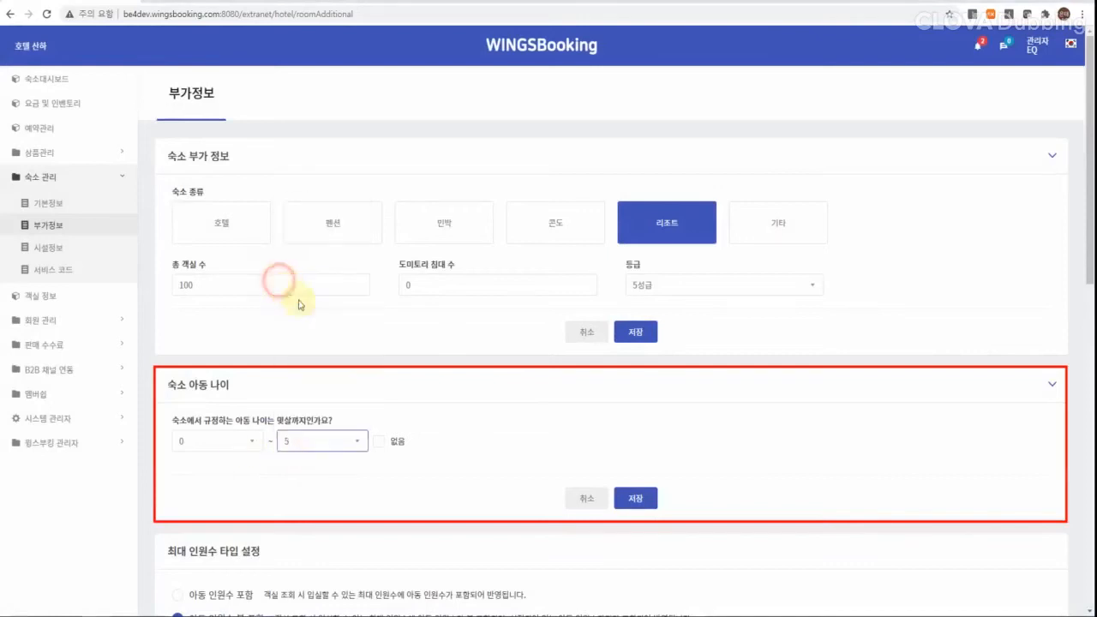
click(635, 497)
click(536, 362)
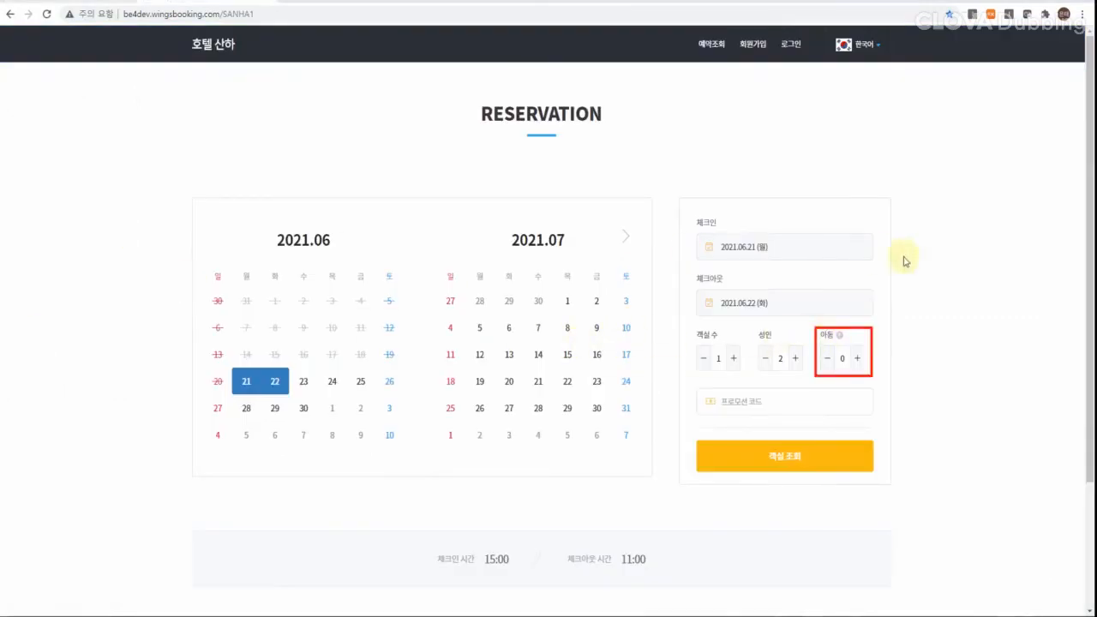
mouse_move(838, 342)
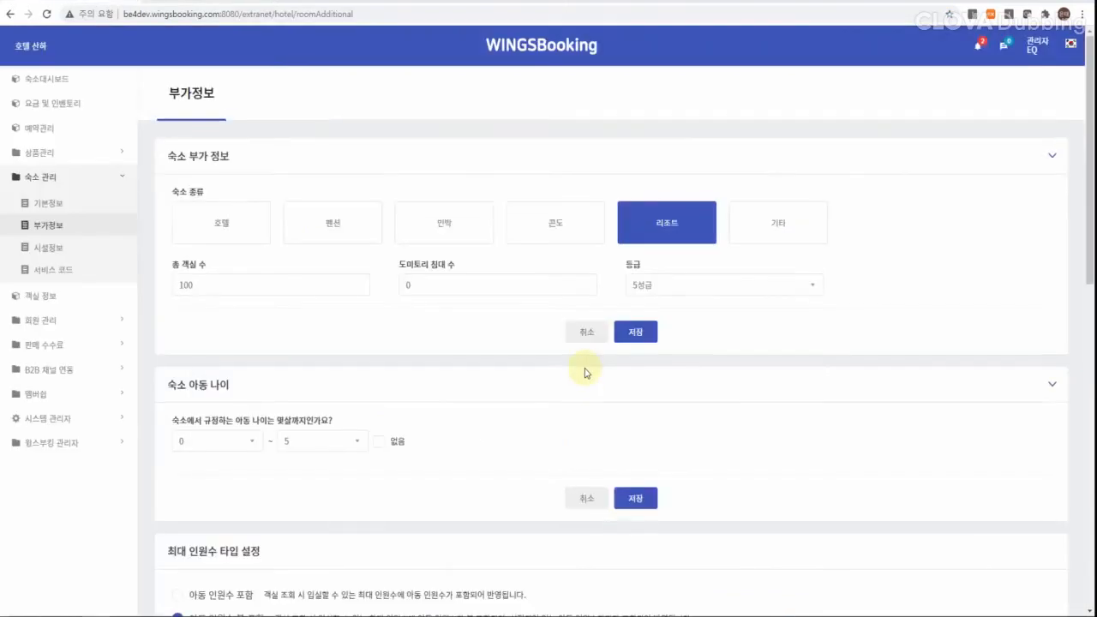
scroll(585, 373, down, 2)
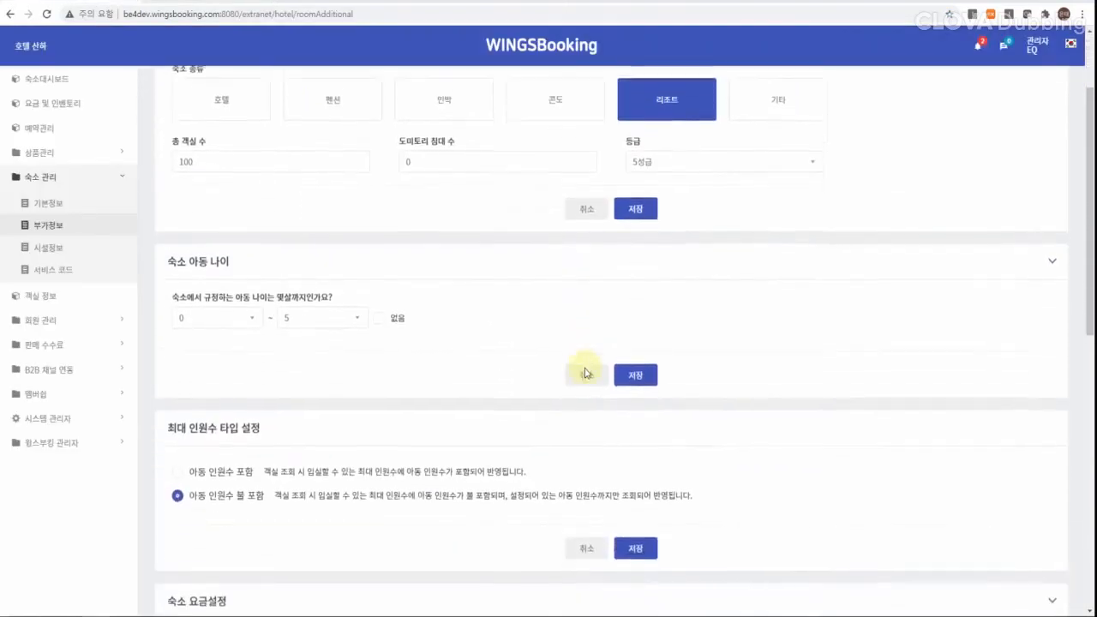
Step: Scroll down and go to the 테마 적용 settings
scroll(585, 373, down, 1)
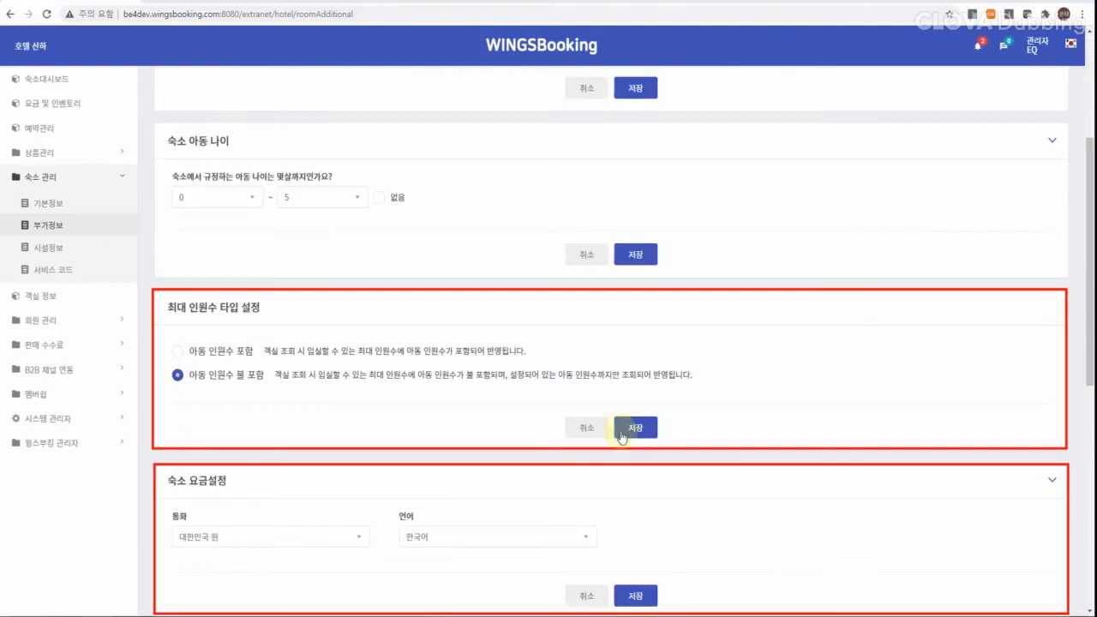
scroll(624, 441, down, 5)
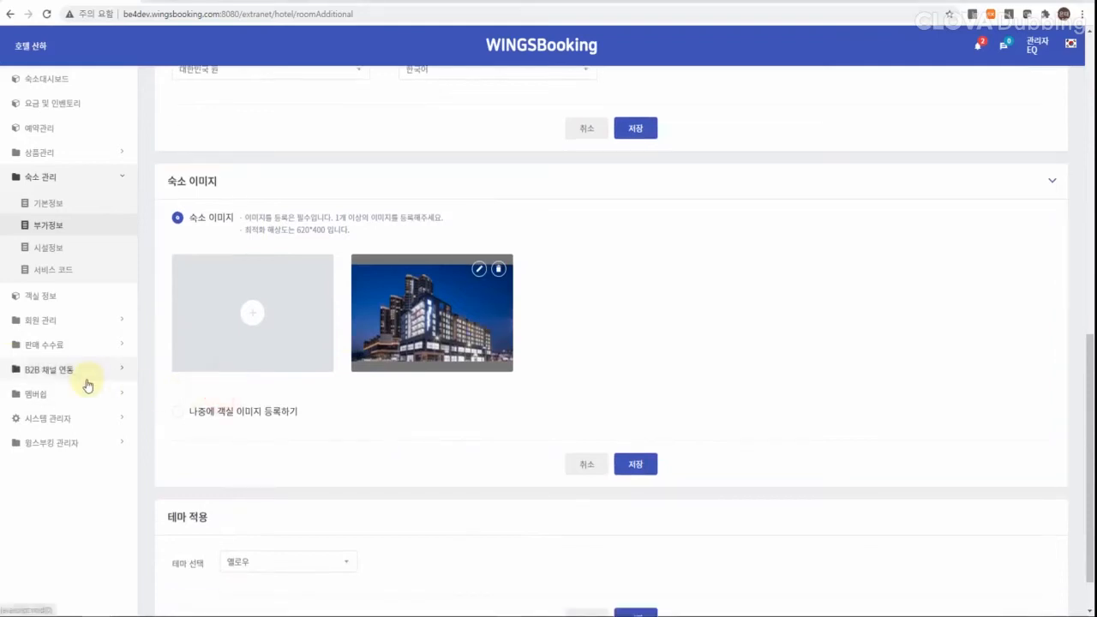
click(82, 373)
click(66, 304)
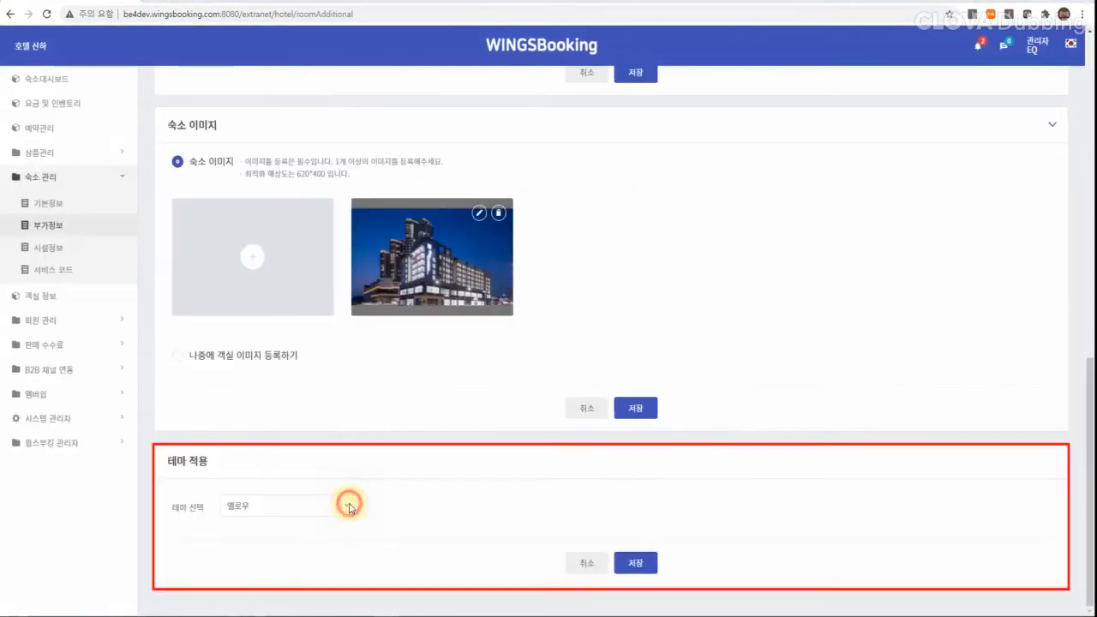
Step: Switch the site theme to 레드, save it, and reload the booking site
click(349, 505)
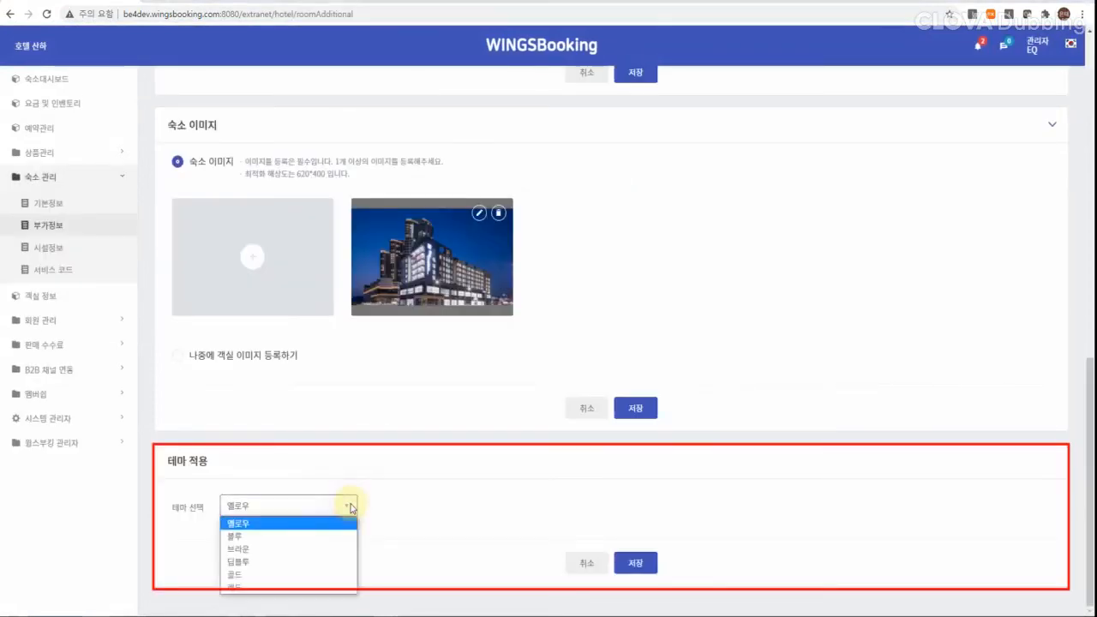
click(314, 506)
click(314, 505)
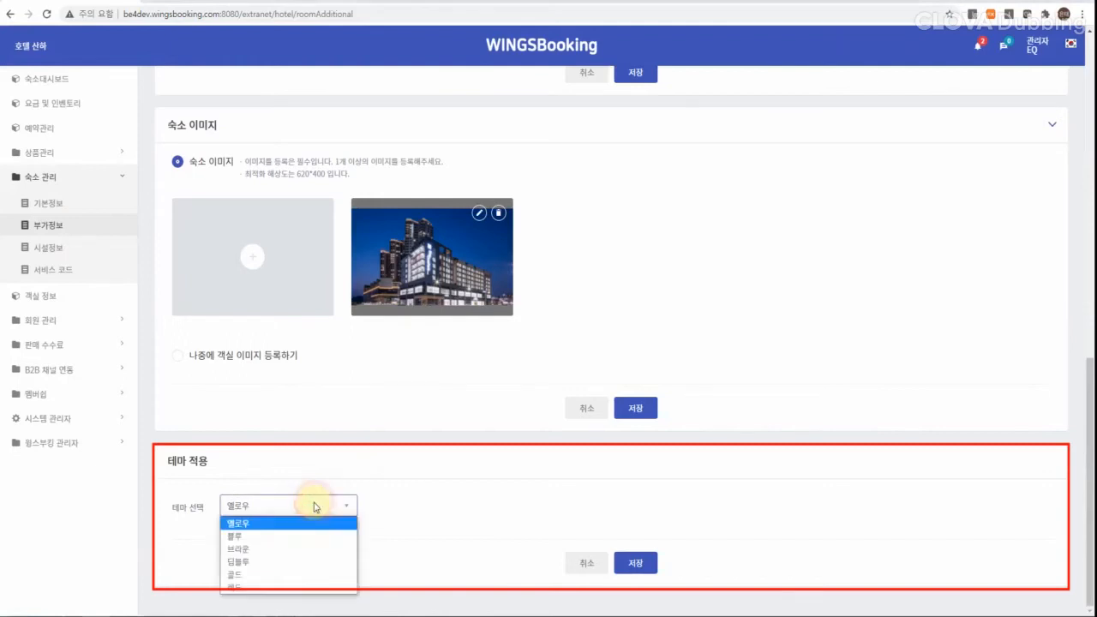
click(289, 585)
click(638, 556)
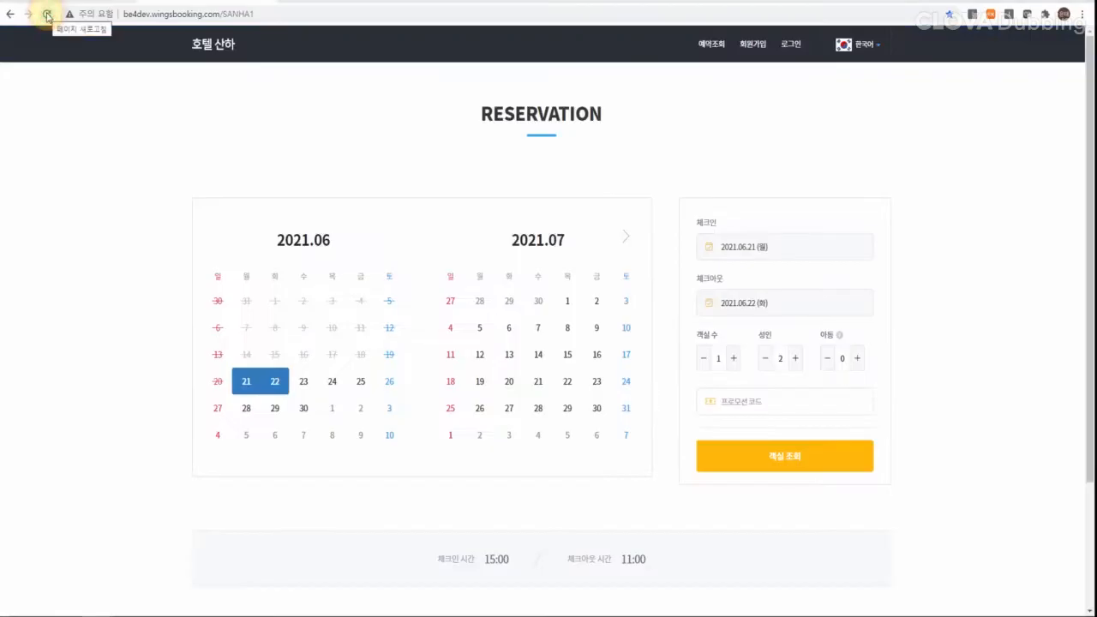
click(48, 17)
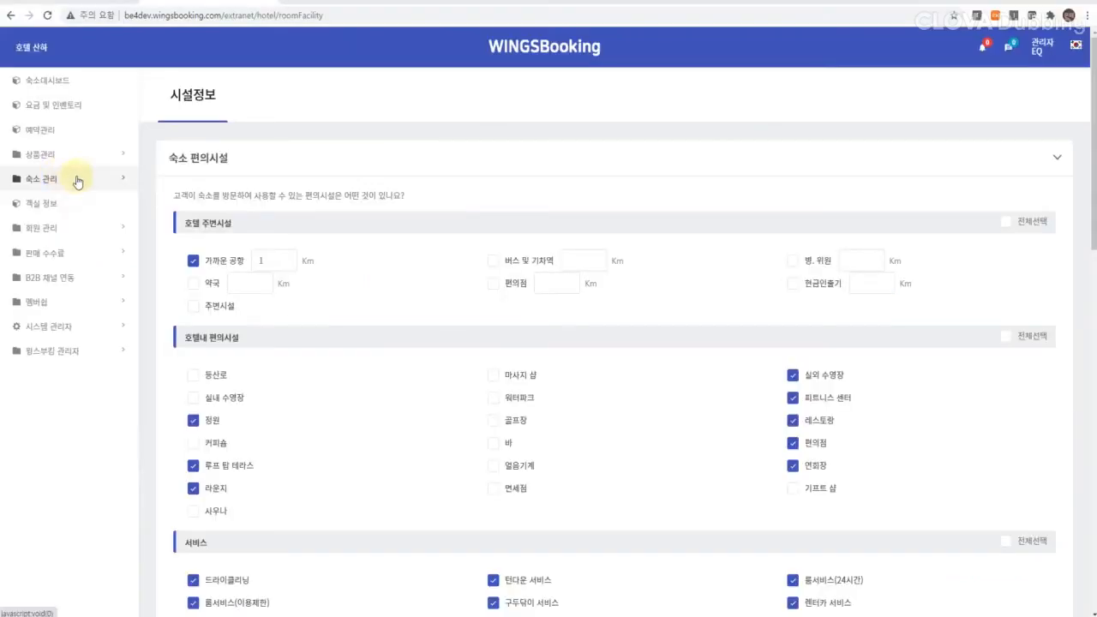
Step: On the facility information page, tick 마사지 샵, 바, 엘리베이터, 24시간 경비서비스 and 24시간 프런트
click(73, 179)
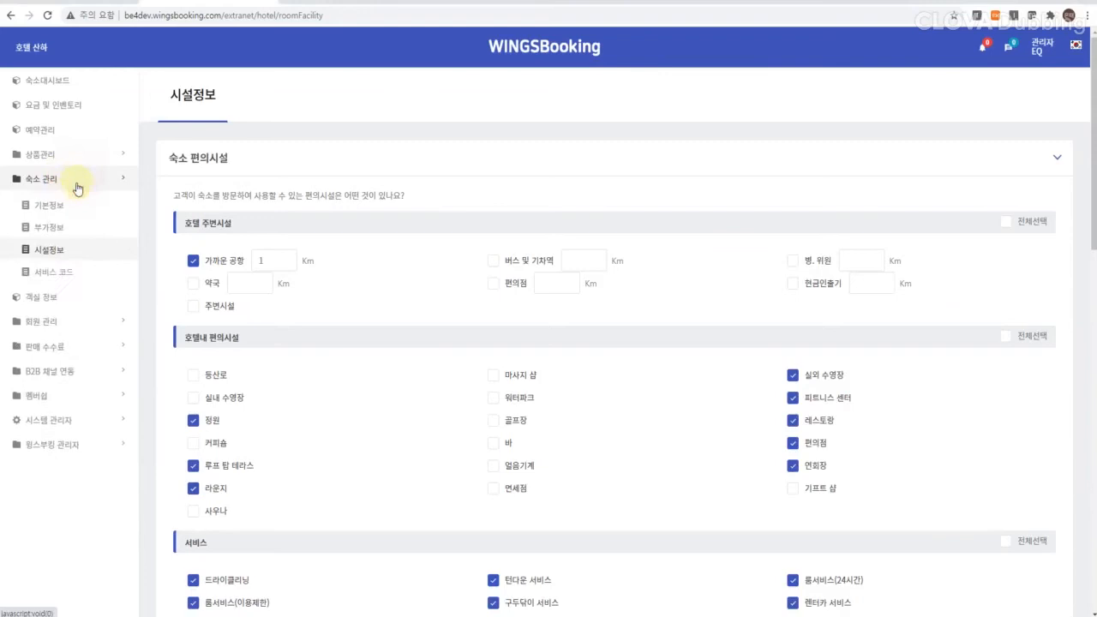
click(67, 257)
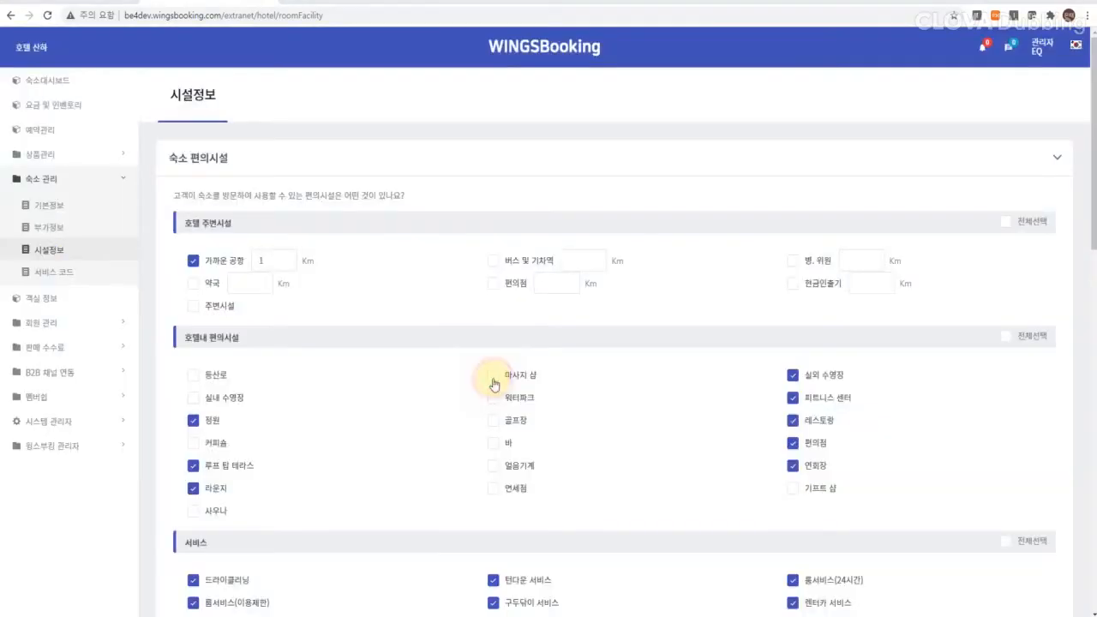
click(493, 377)
click(495, 443)
scroll(487, 471, down, 6)
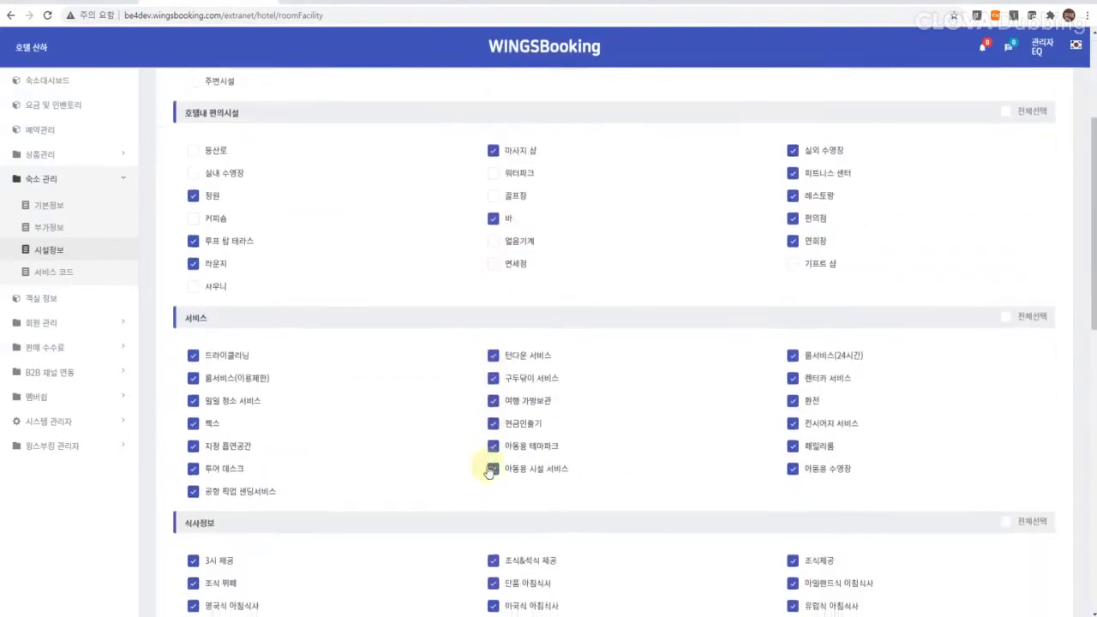
click(495, 393)
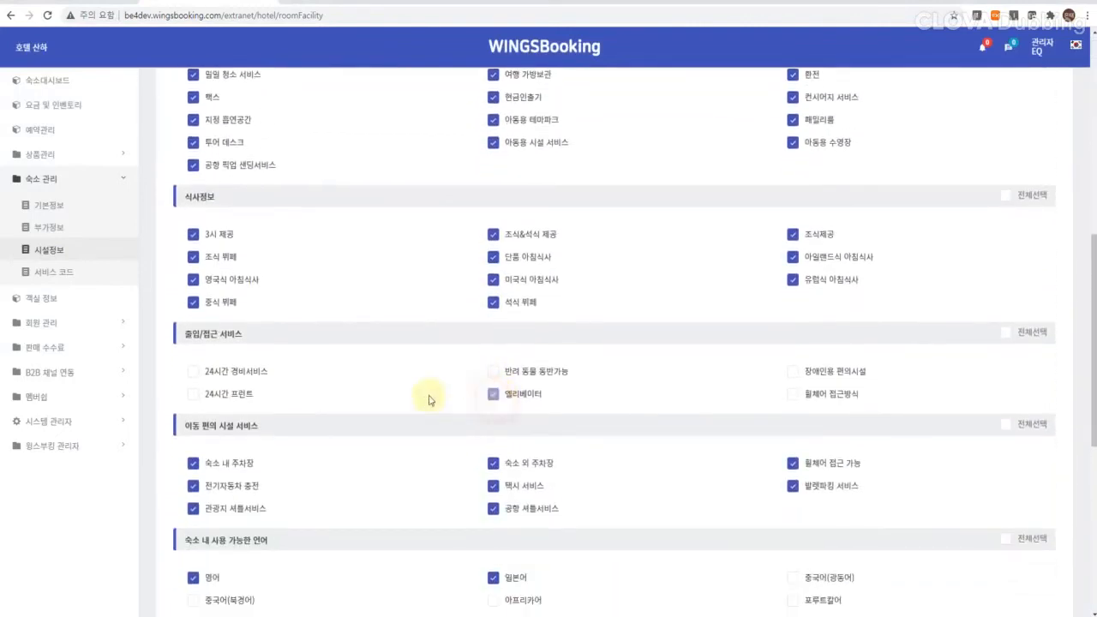
click(233, 371)
click(194, 394)
Step: Save the facility selections, confirm, and switch to the guest booking site
scroll(573, 476, down, 4)
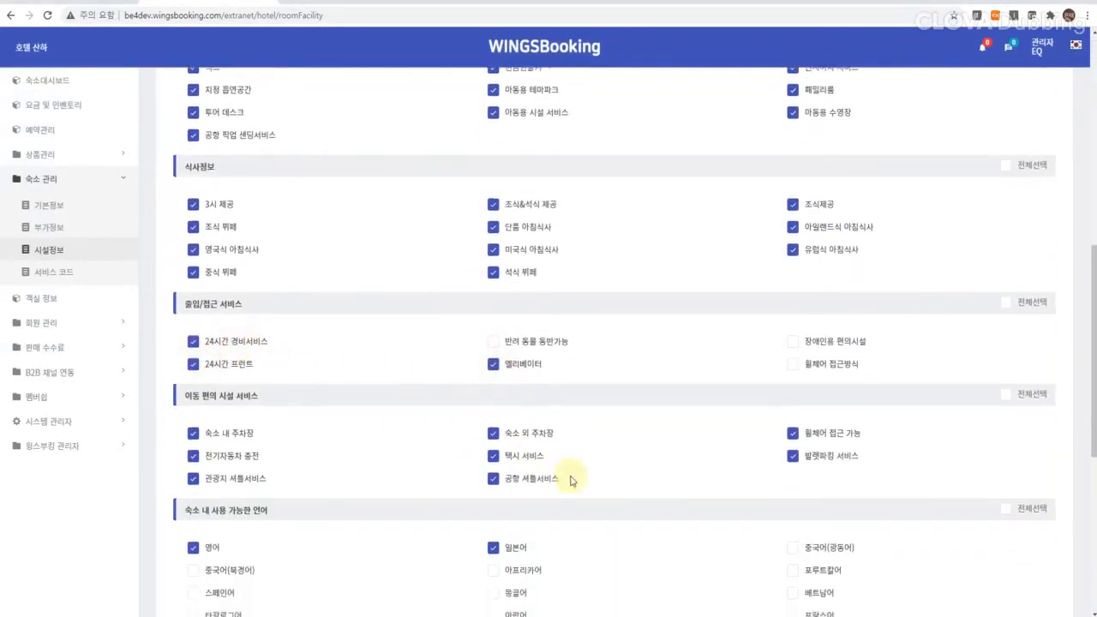
click(634, 399)
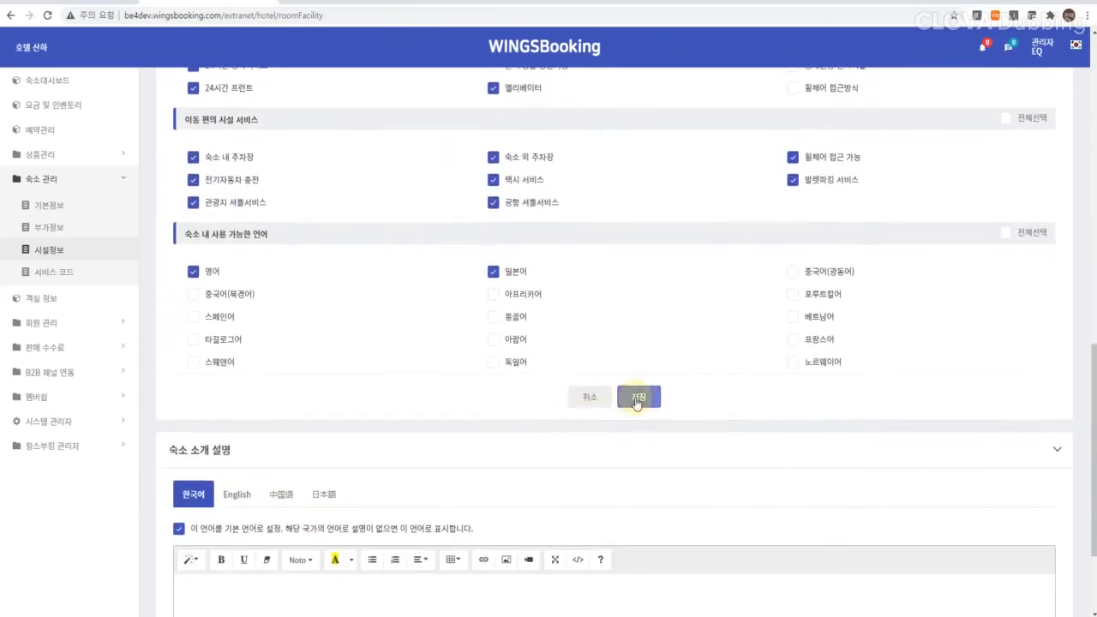
click(548, 367)
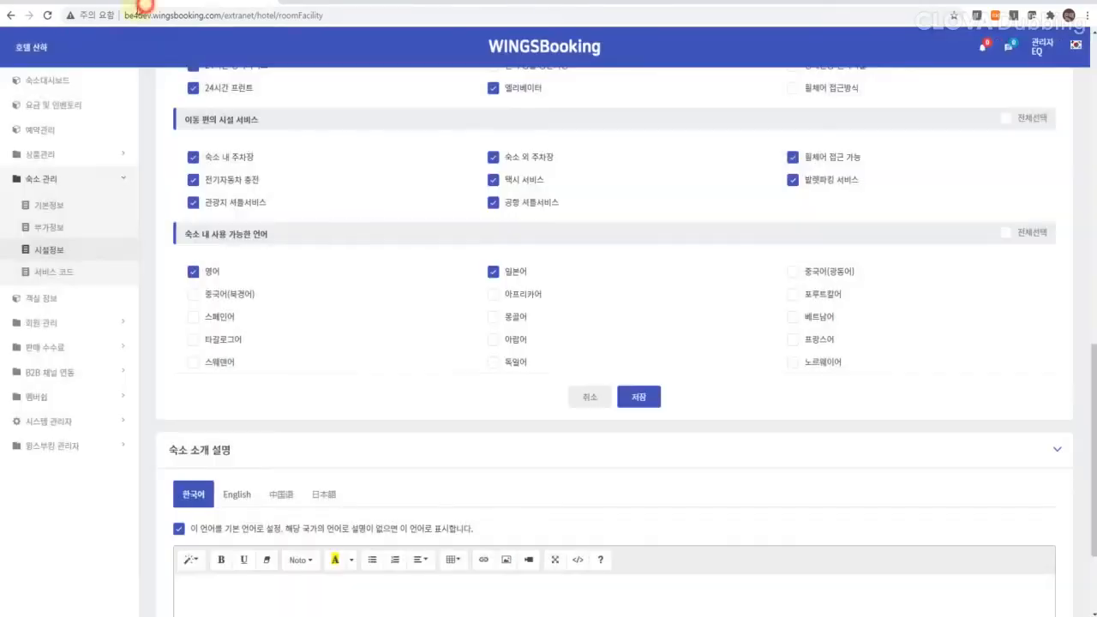
click(120, 3)
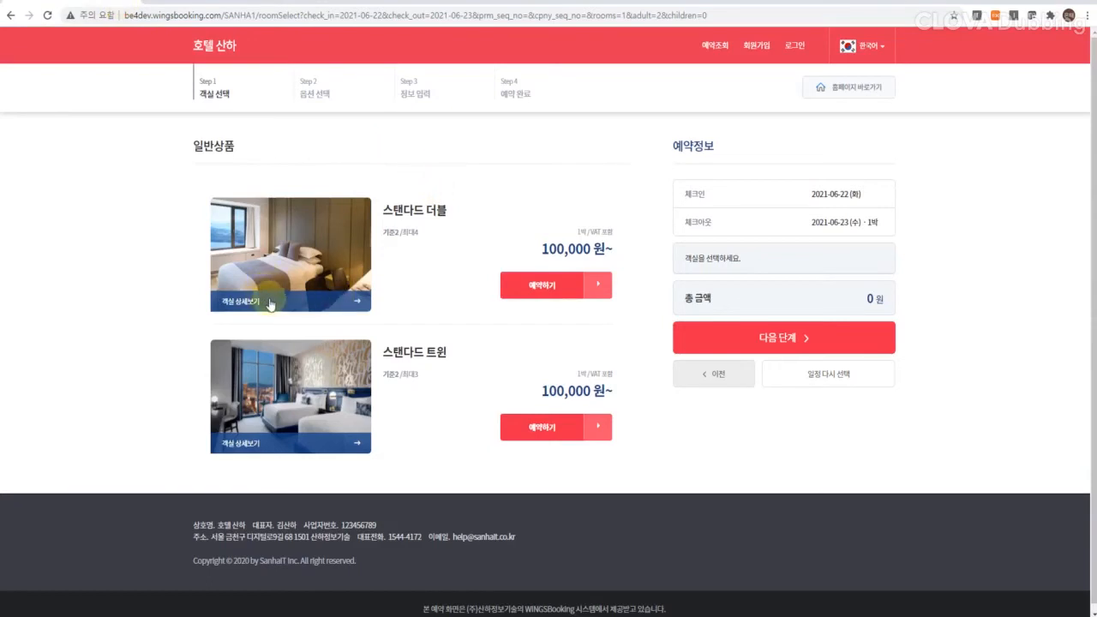
Step: Browse the 스탠다드 더블 room's full facility list, then start editing the 숙소 소개 설명 text
click(326, 302)
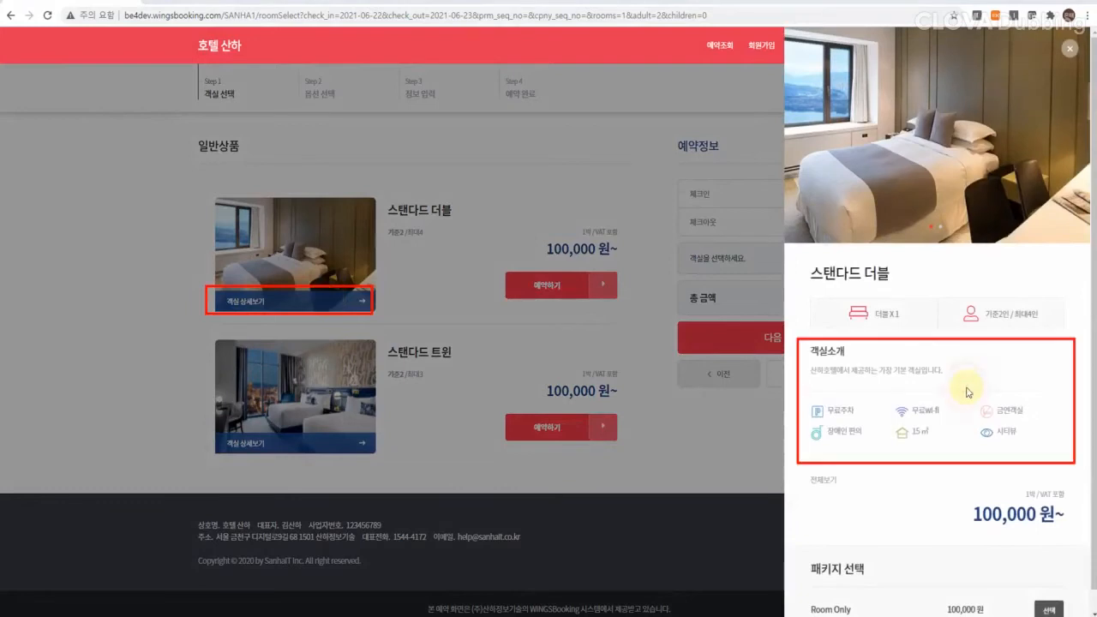
click(828, 480)
scroll(634, 382, down, 4)
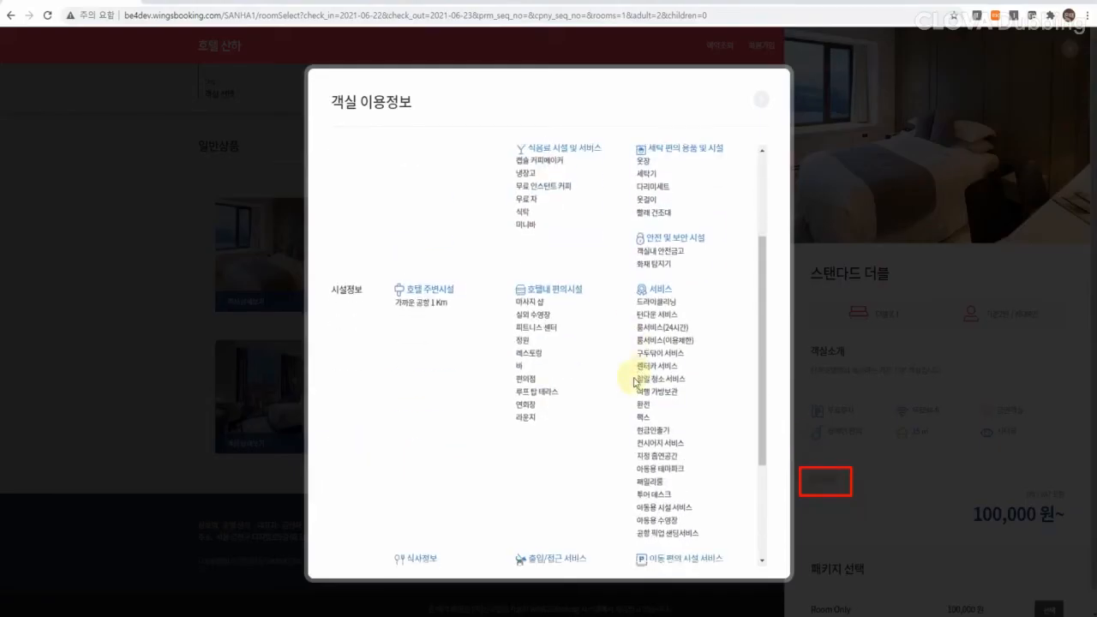
scroll(633, 382, up, 5)
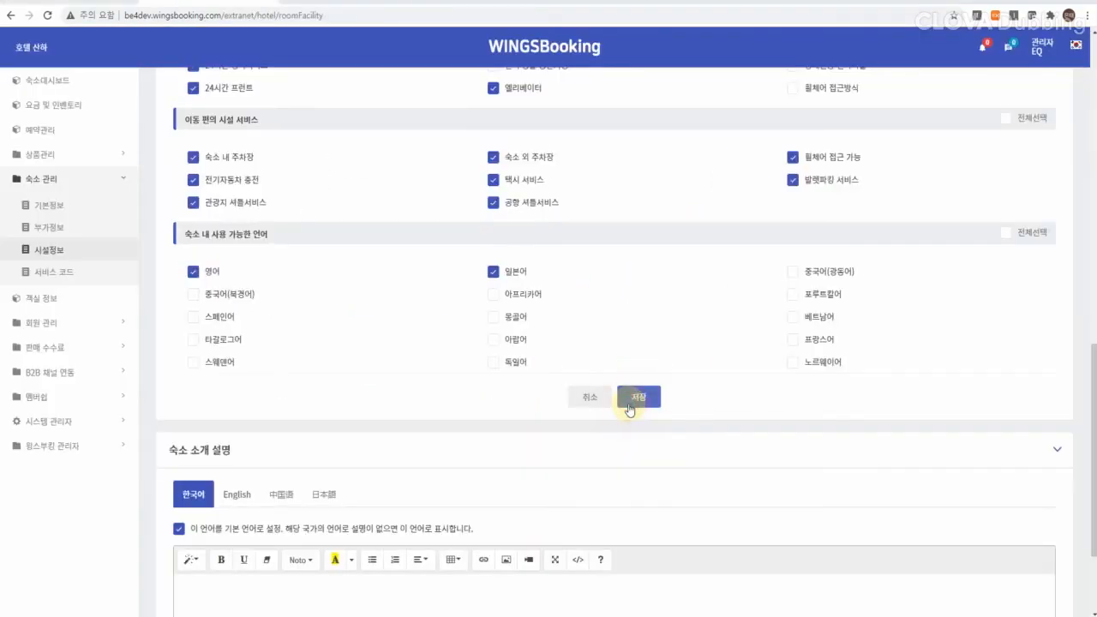
scroll(629, 409, down, 2)
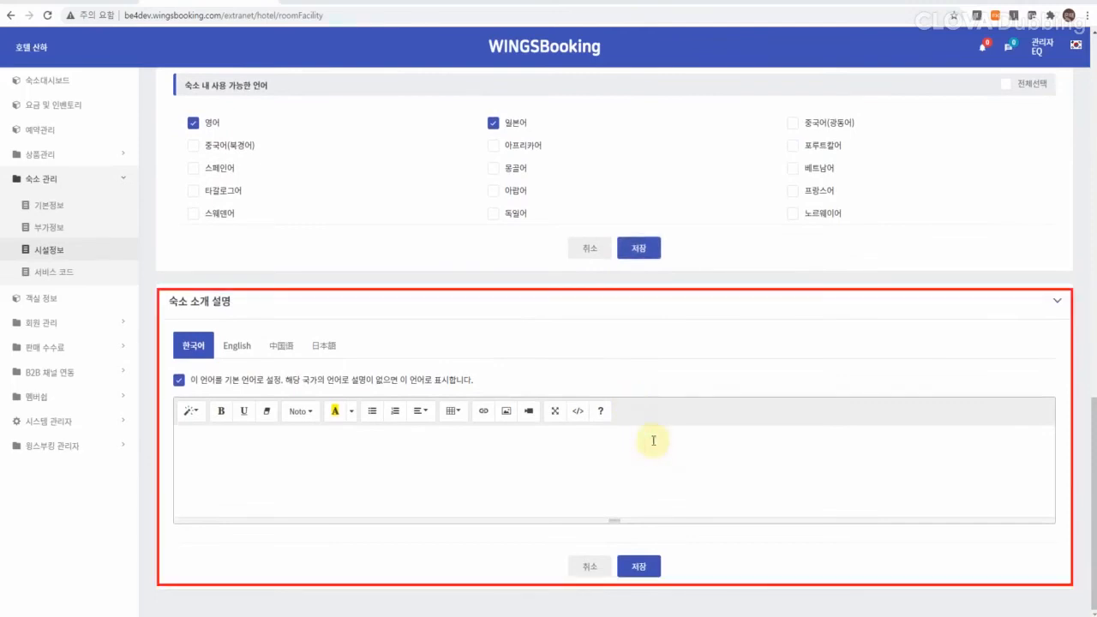
click(653, 441)
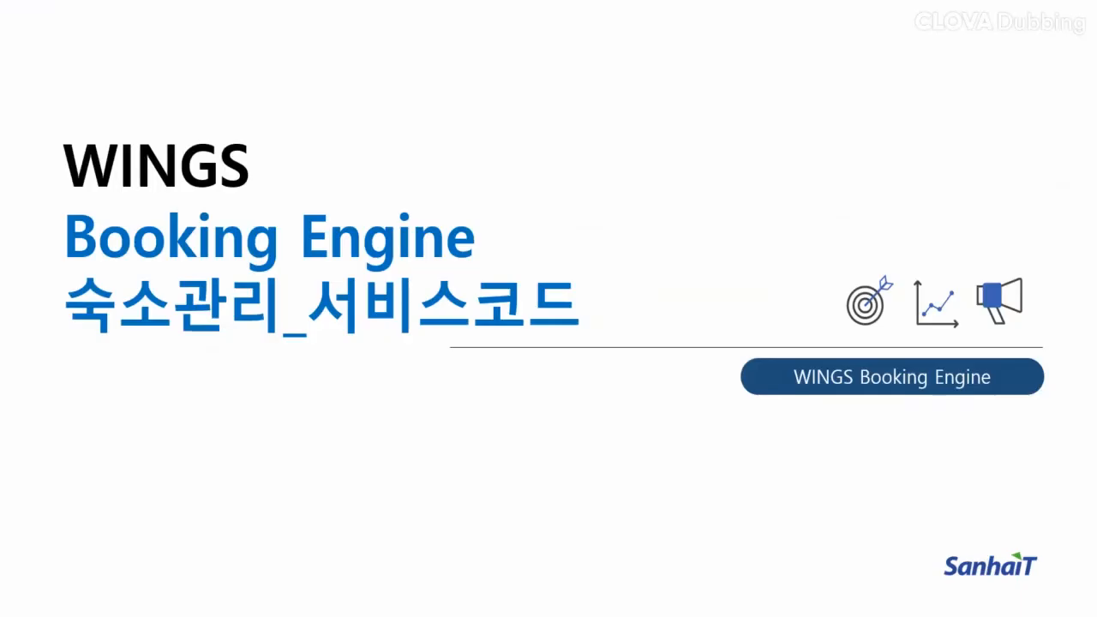
Step: Add a service code WINE named WINE costing 50,000 and save the service code list
click(74, 177)
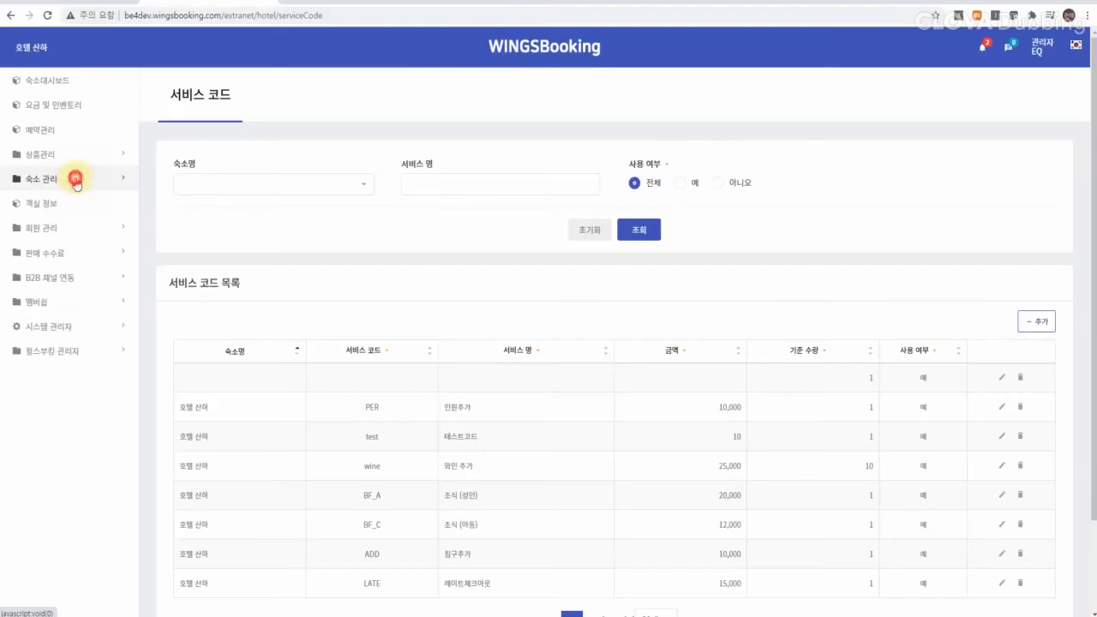
click(70, 274)
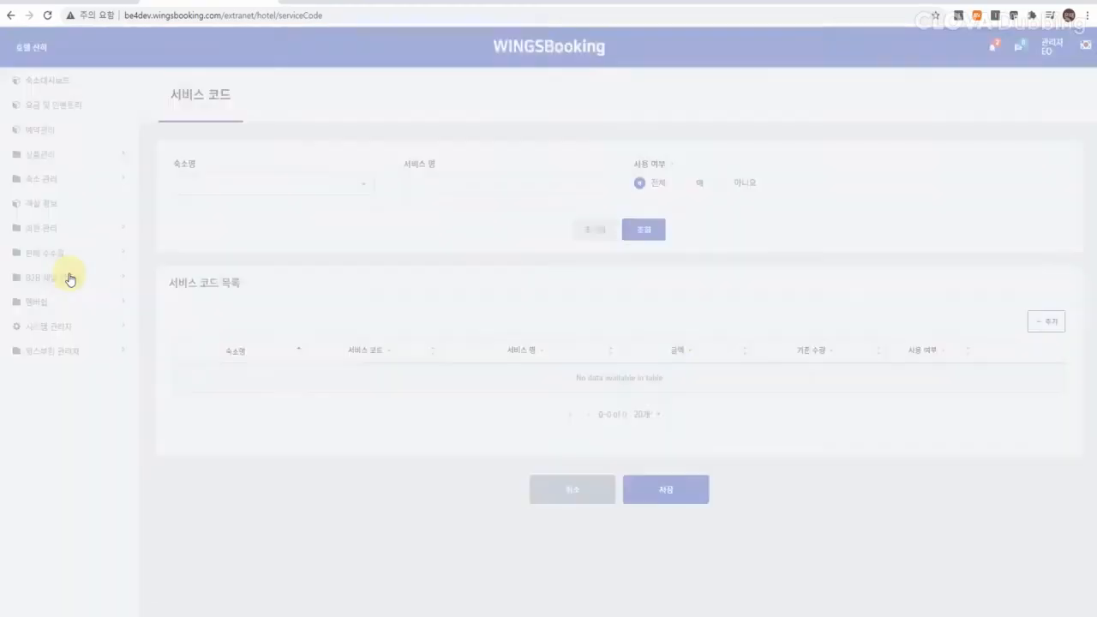
click(1033, 333)
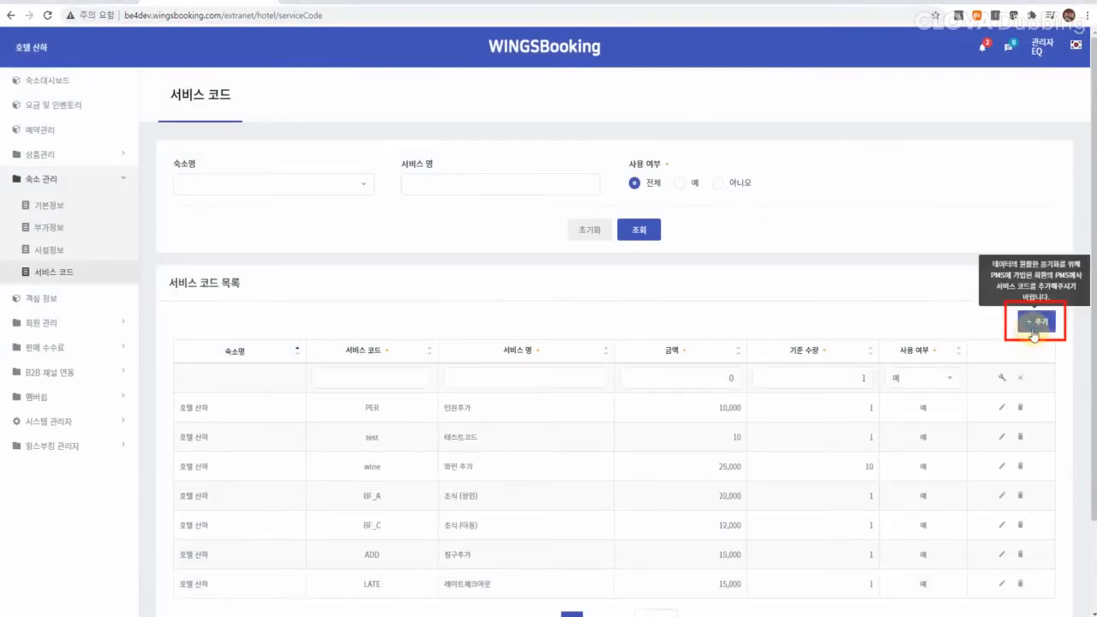
click(390, 377)
text(WINE)
click(502, 375)
text(WINE)
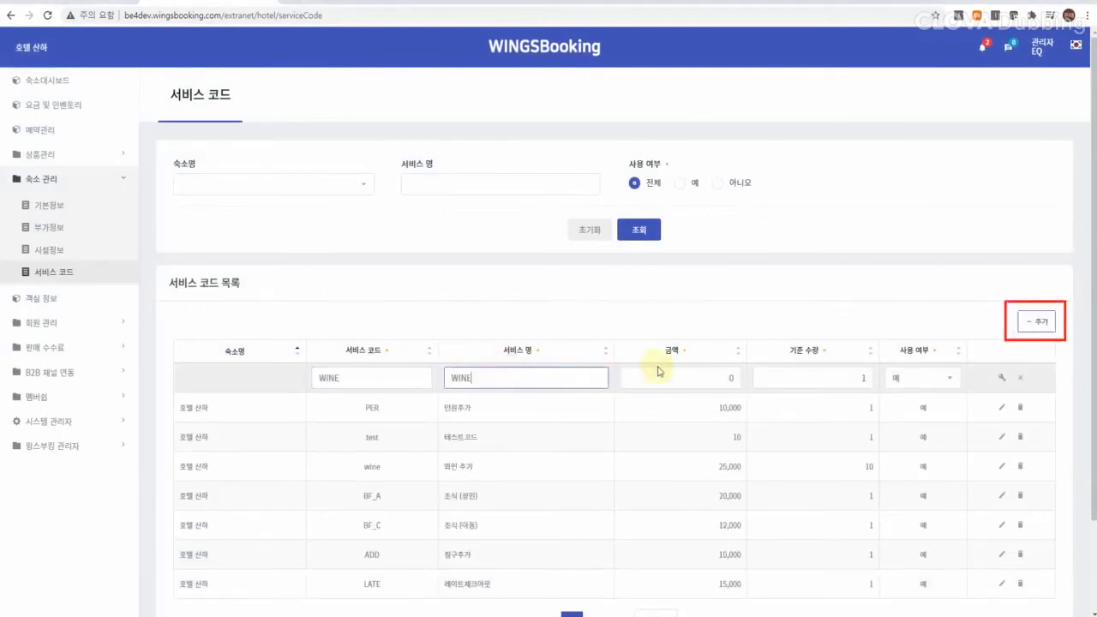
click(662, 369)
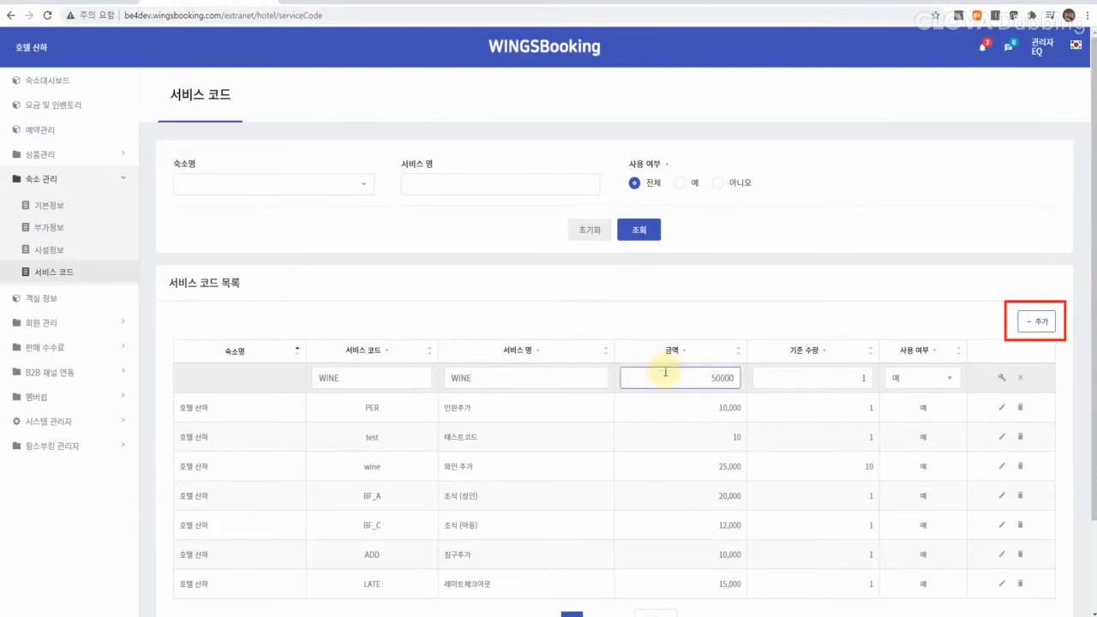
scroll(665, 371, down, 2)
click(1002, 275)
click(651, 596)
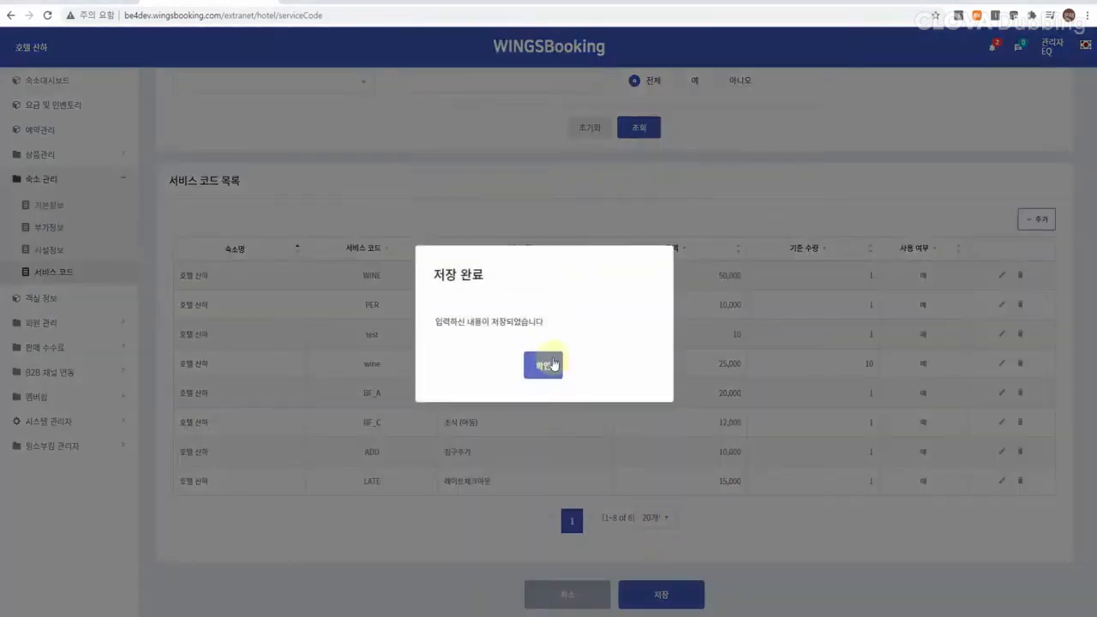
click(553, 364)
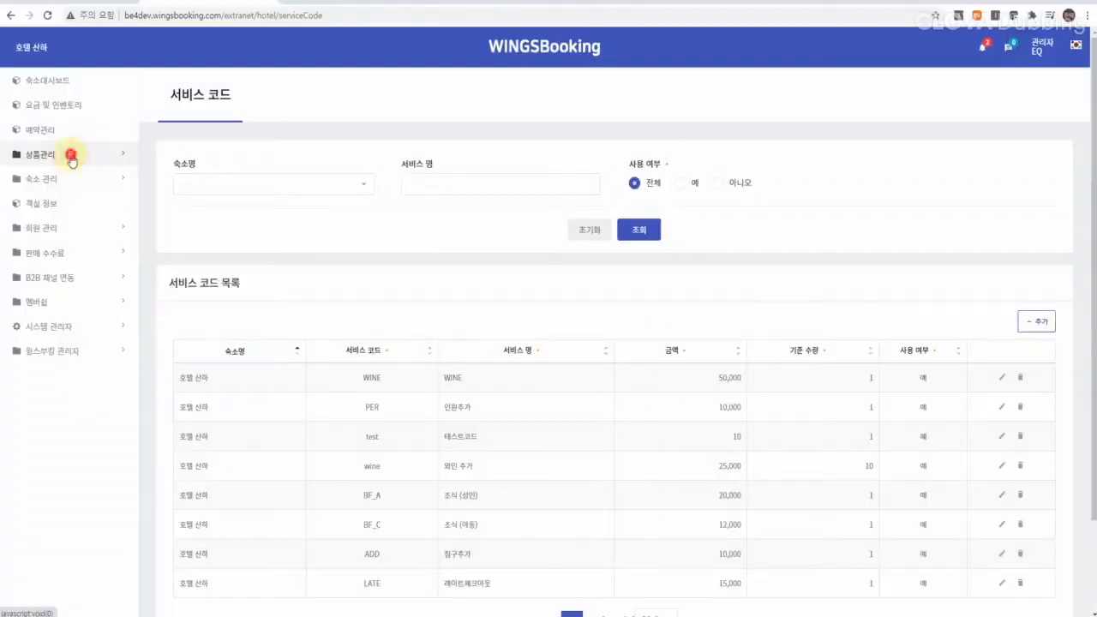
Step: Open 상품관리 > 서비스 옵션 and show the list of service options
click(69, 154)
click(75, 229)
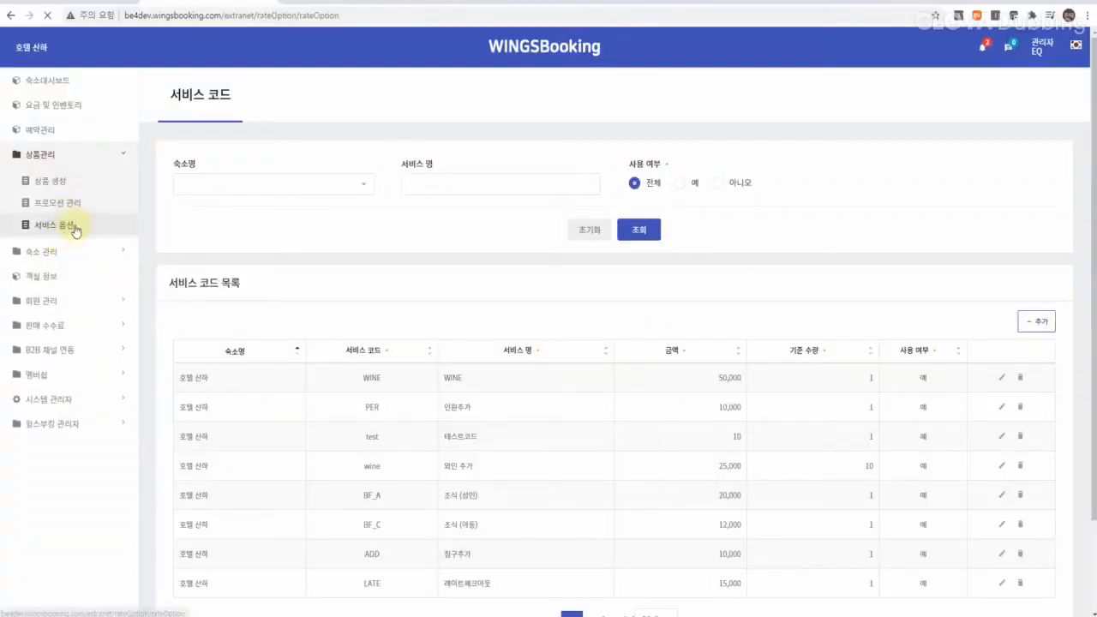
click(794, 173)
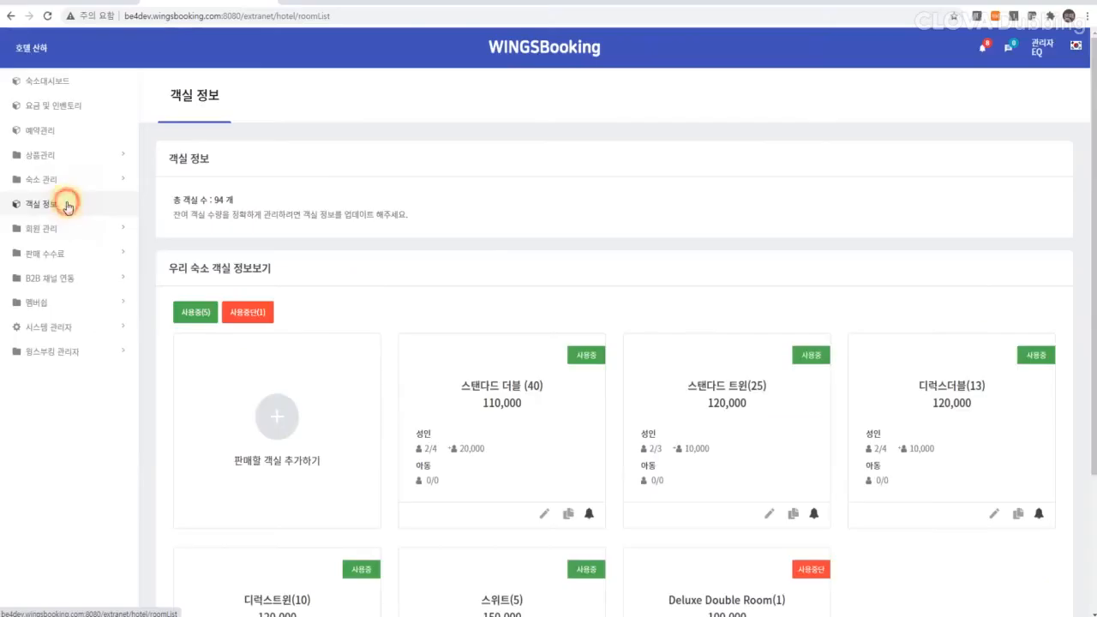
Step: Open the room information list and start adding a new room type
click(68, 206)
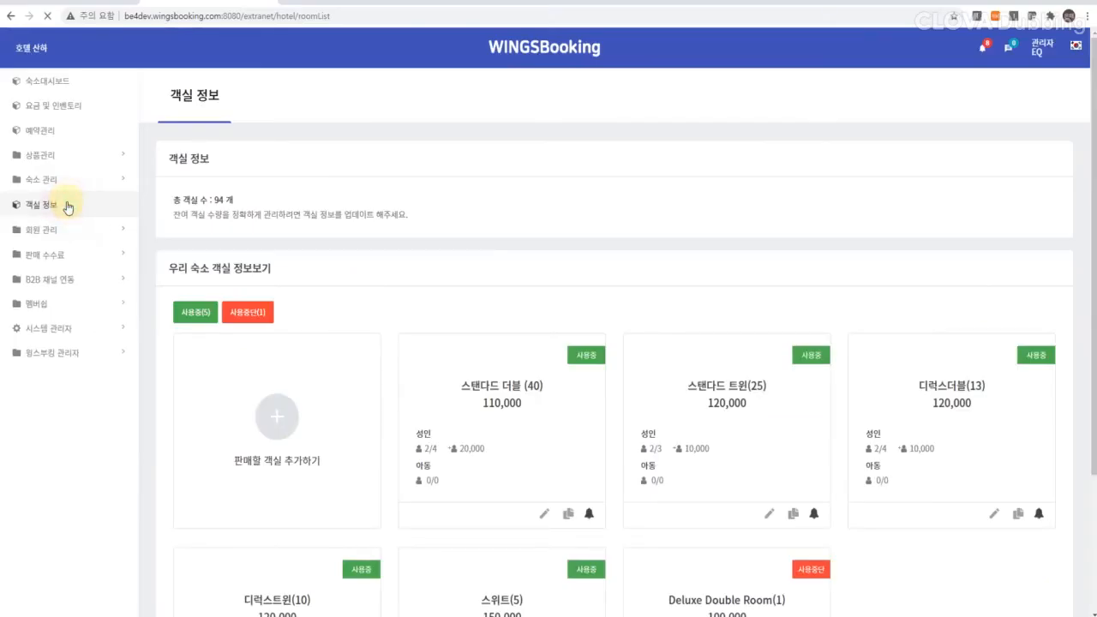
scroll(67, 207, down, 2)
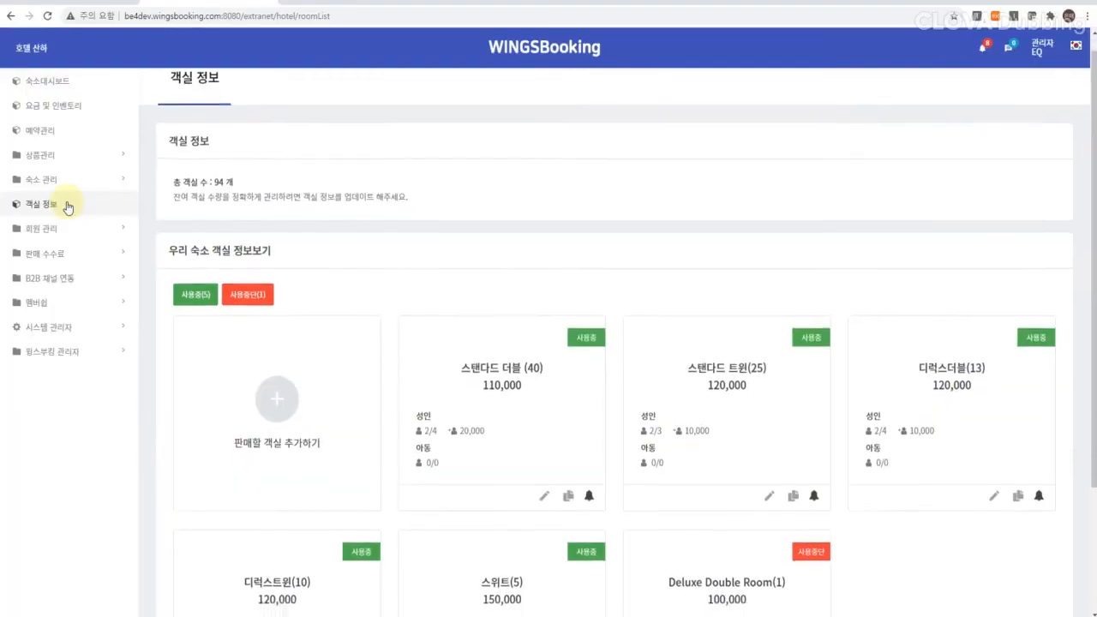
scroll(68, 207, down, 1)
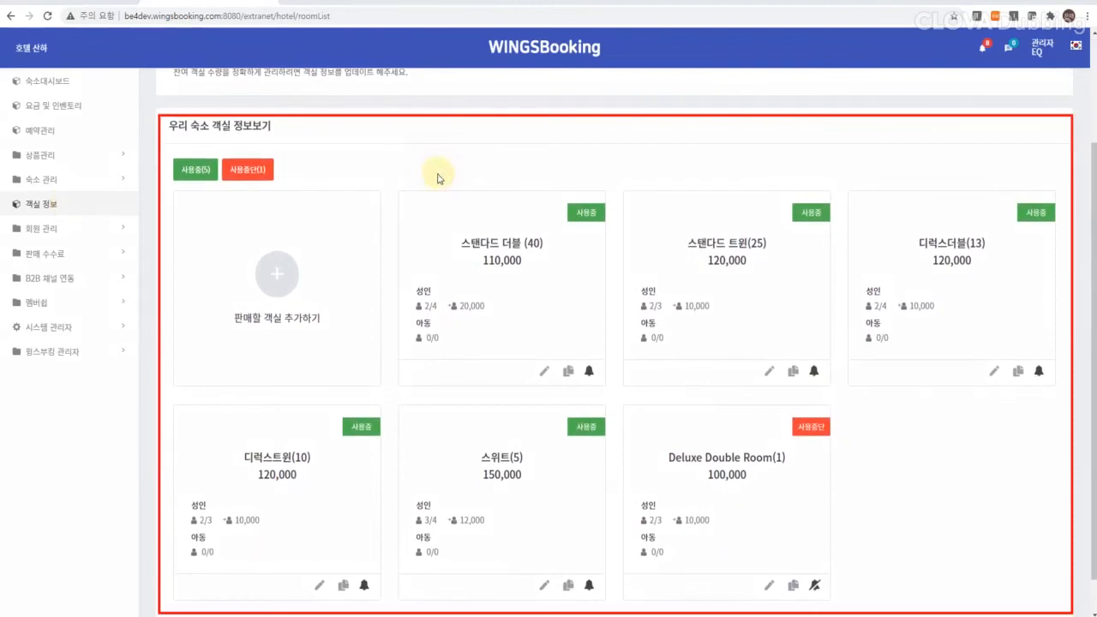
click(277, 281)
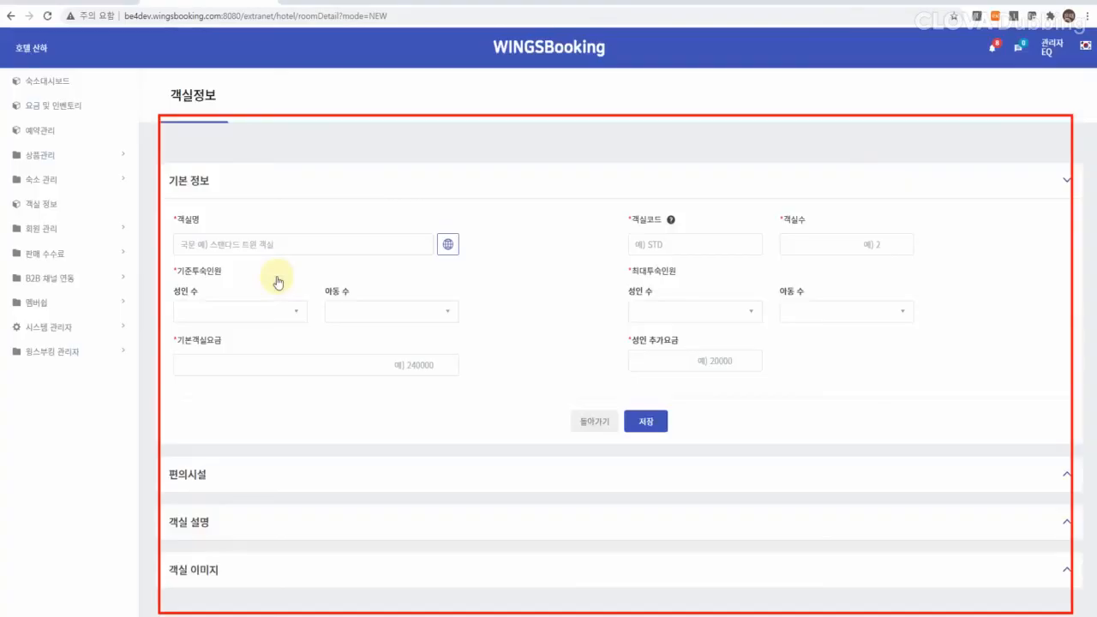
Step: Set the room count, standard adult occupancy 2 and maximum adult occupancy 3
mouse_move(671, 223)
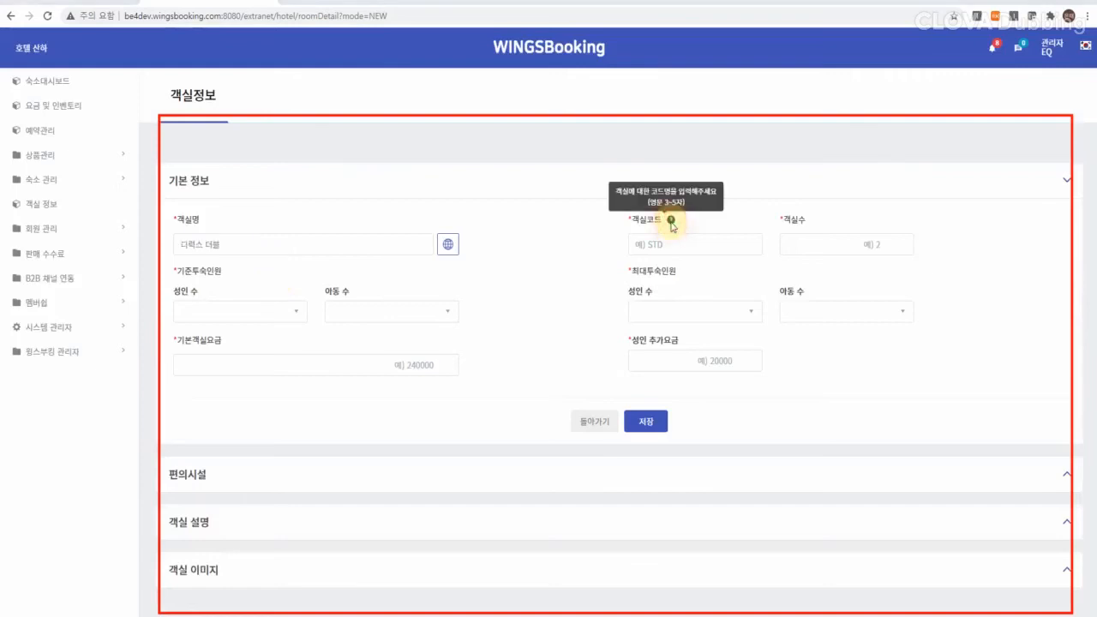
click(843, 244)
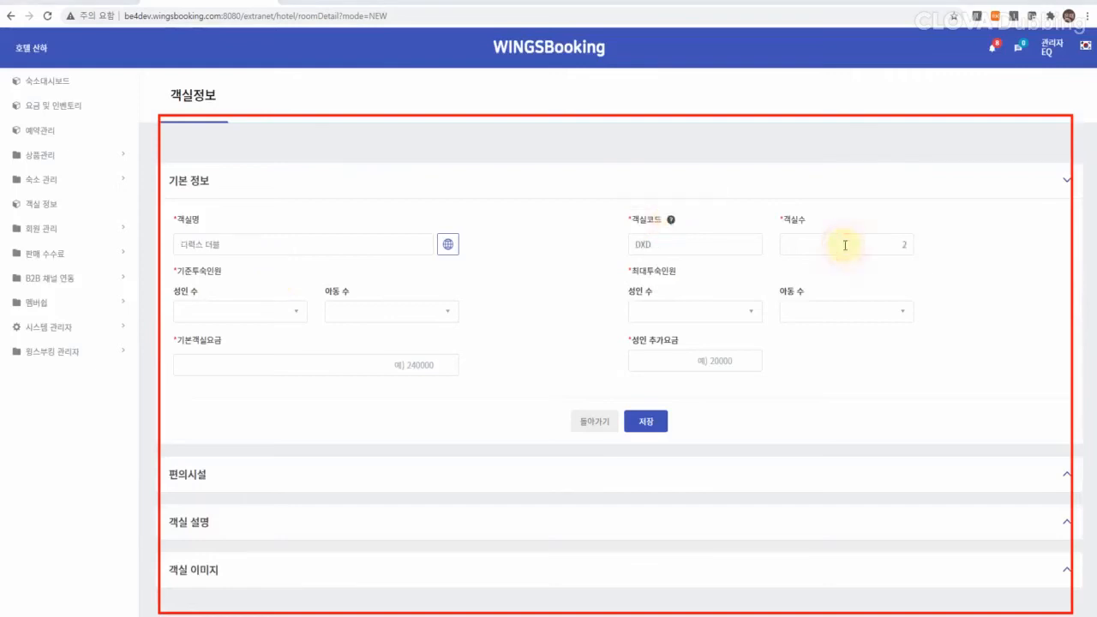
click(265, 320)
click(245, 349)
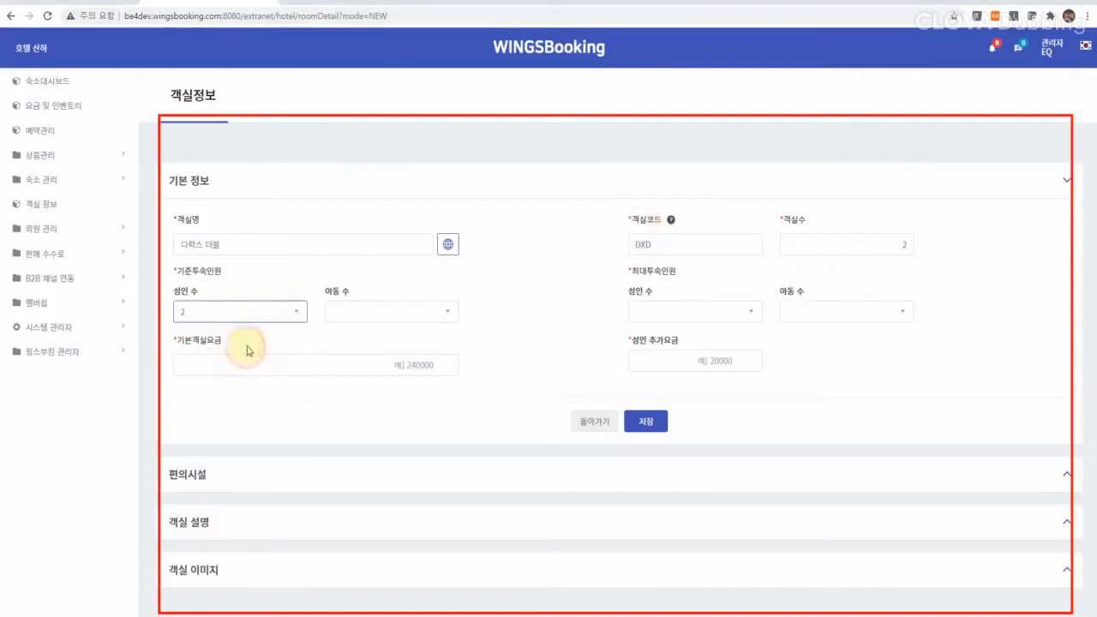
click(682, 315)
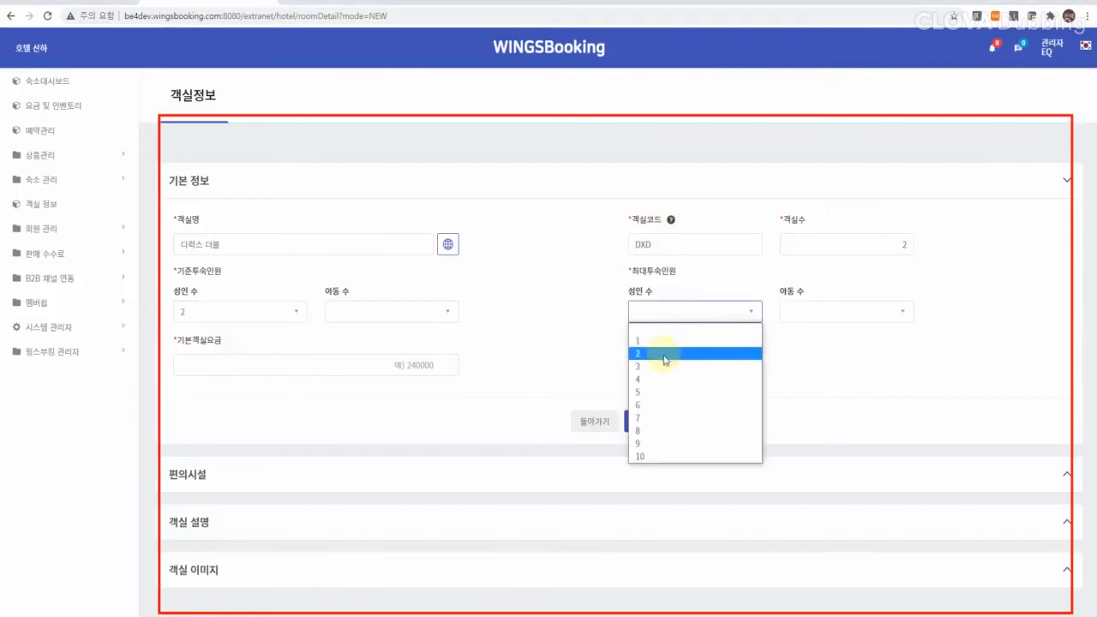
click(657, 360)
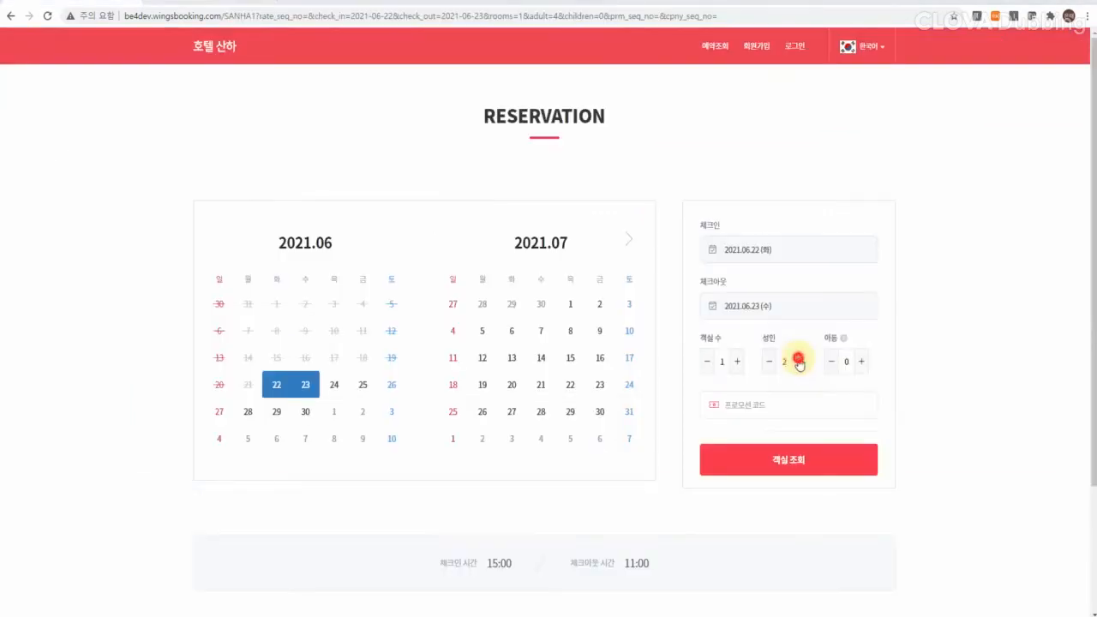
Step: Raise the adult count to 4 and search for available rooms
click(798, 361)
click(798, 361)
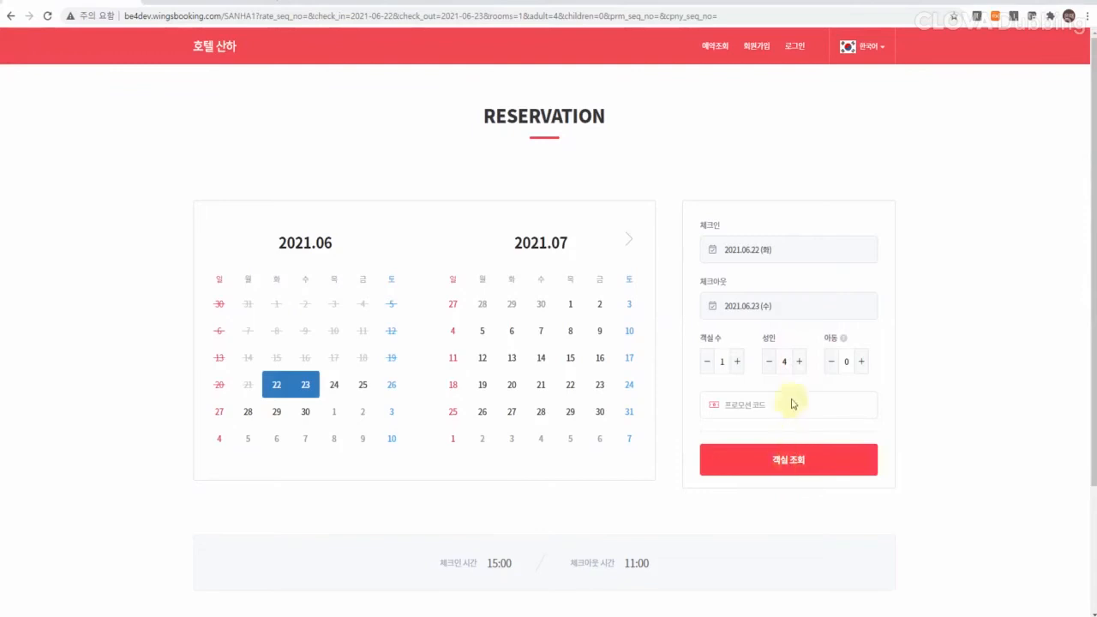
click(791, 460)
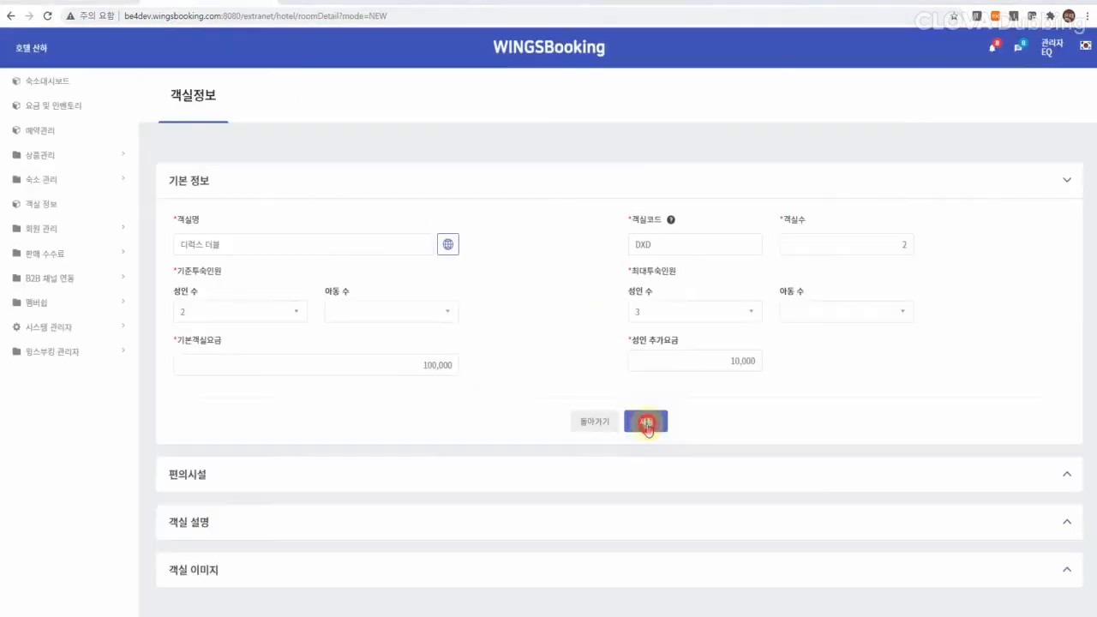
Step: Save the new 디럭스 더블 room type and expand its images, description and amenities sections
click(645, 420)
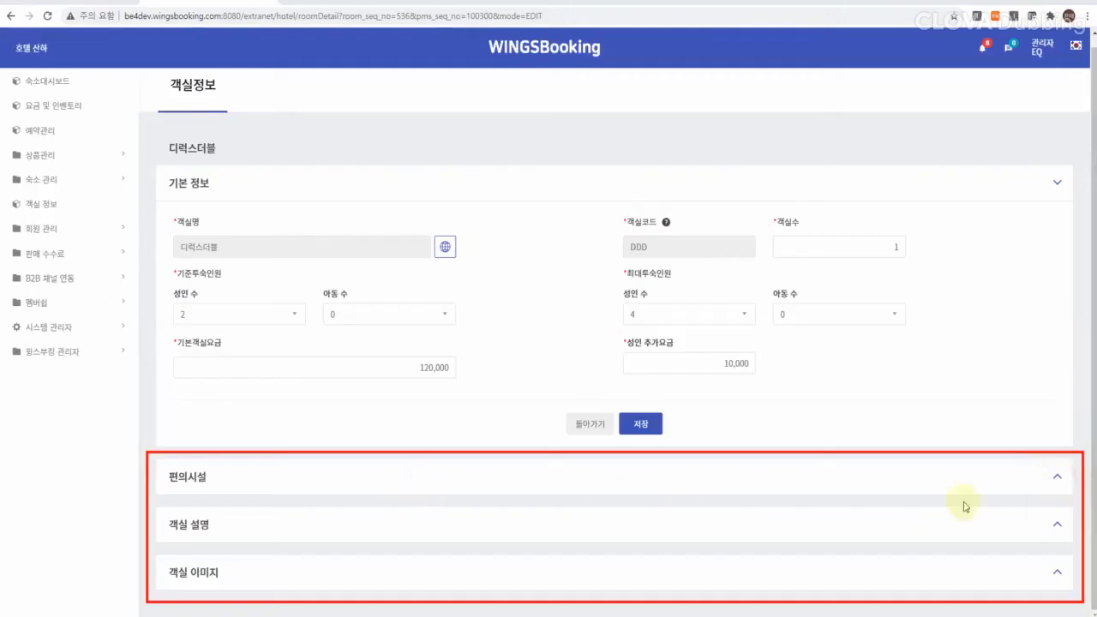
click(1057, 569)
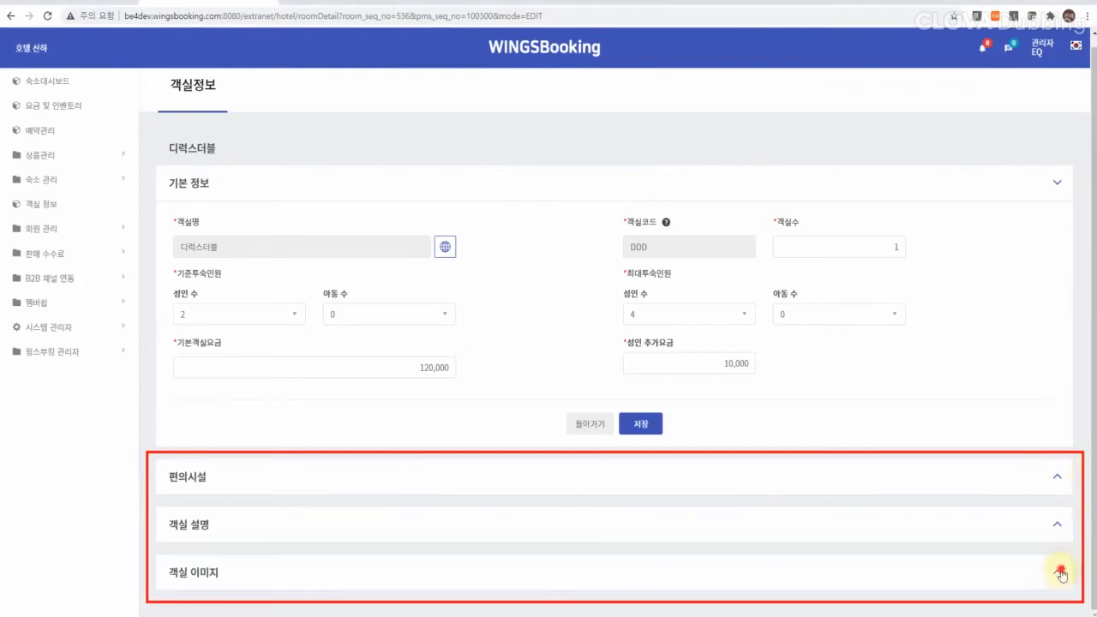
click(1057, 525)
click(1056, 478)
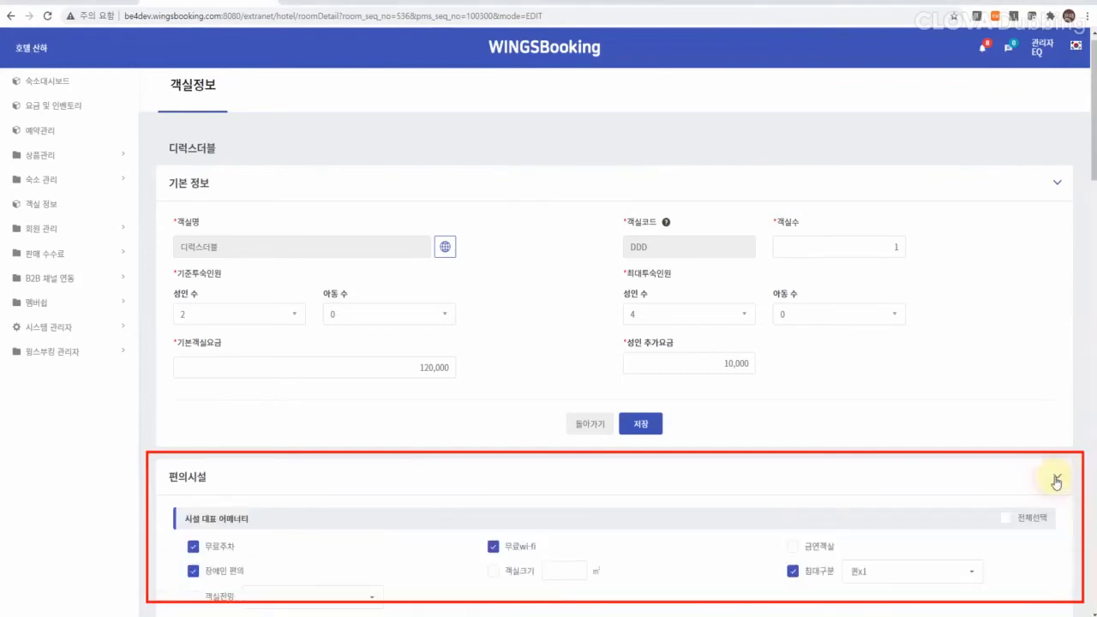
scroll(192, 300, down, 5)
Step: Tick 발코니/테라스 and 침구 추가 가능, save, then view room details on the booking site
click(193, 299)
scroll(820, 483, down, 4)
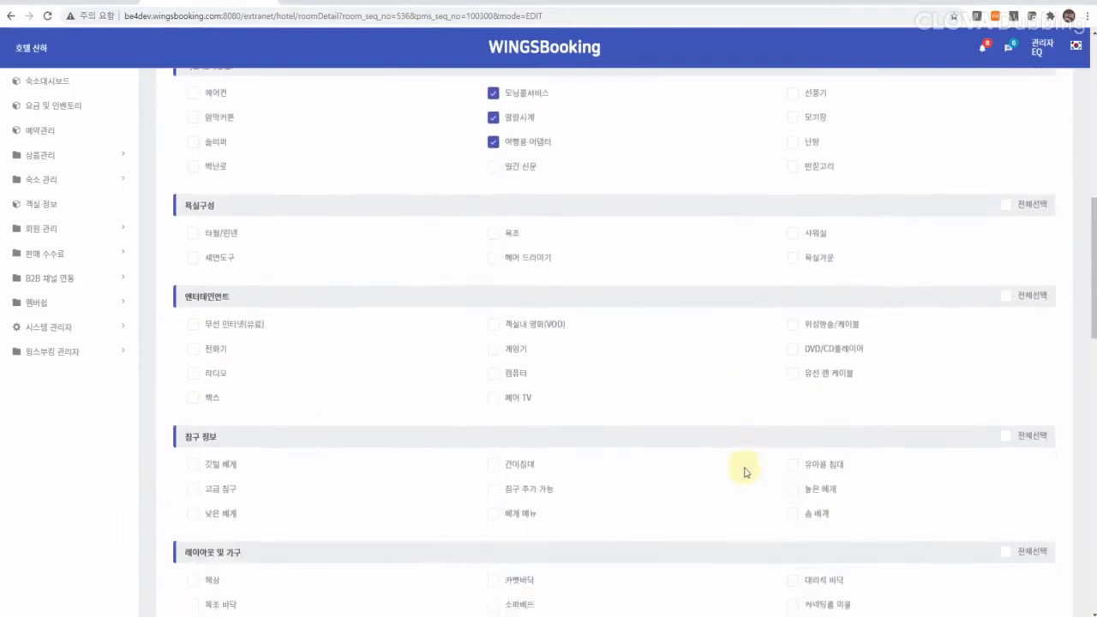
click(493, 418)
scroll(578, 494, down, 6)
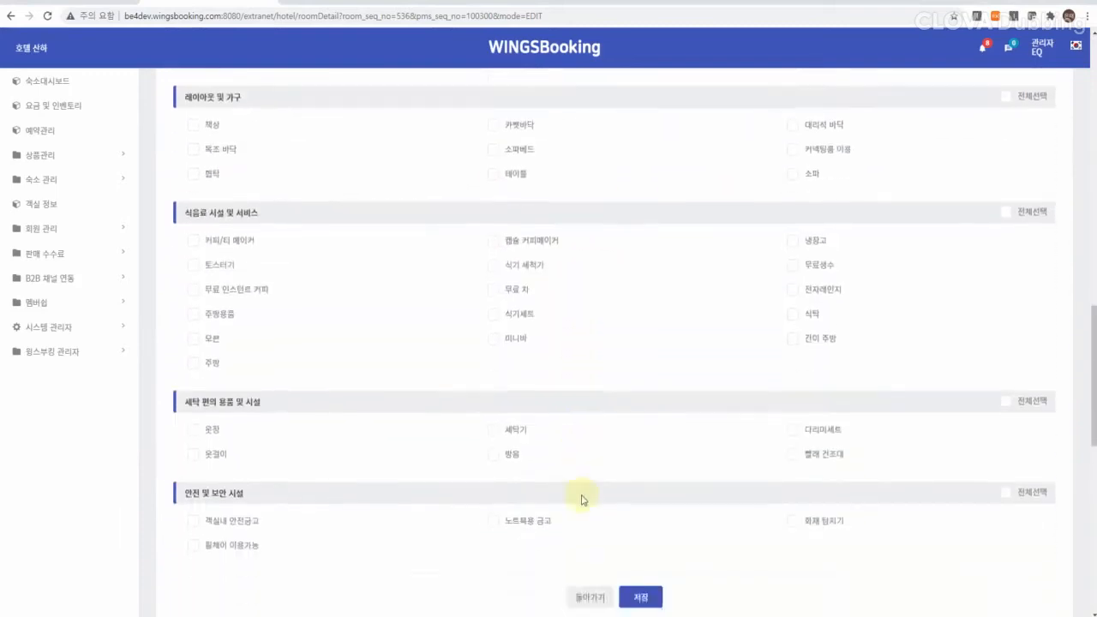
click(636, 449)
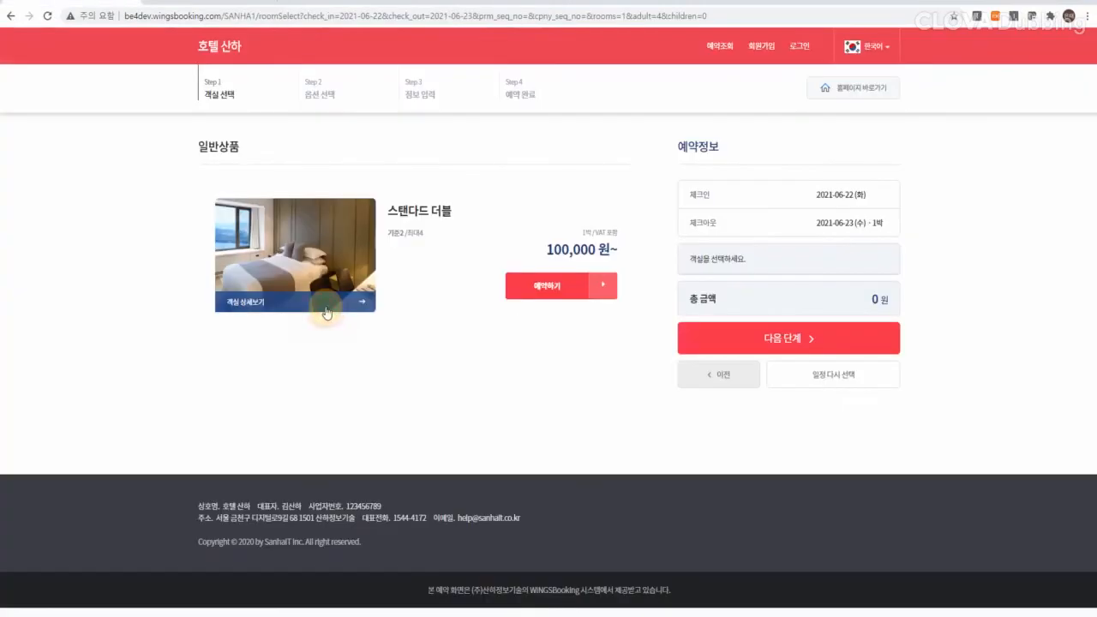
click(325, 307)
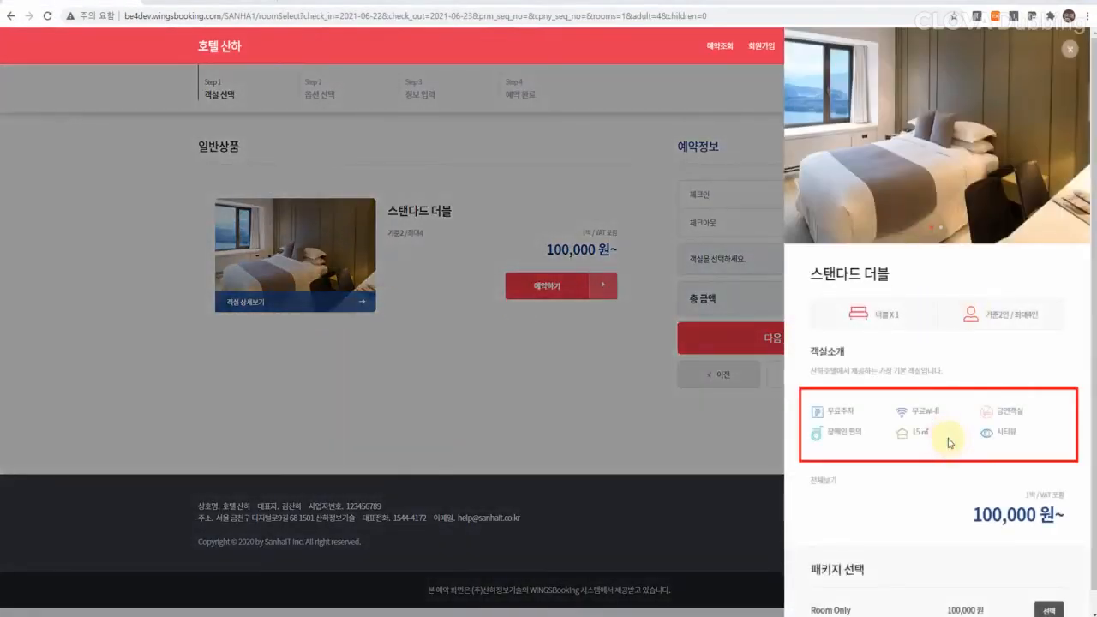
Step: View the full room overview on the booking site, then save the 스탠다드 더블 description and photos
click(821, 478)
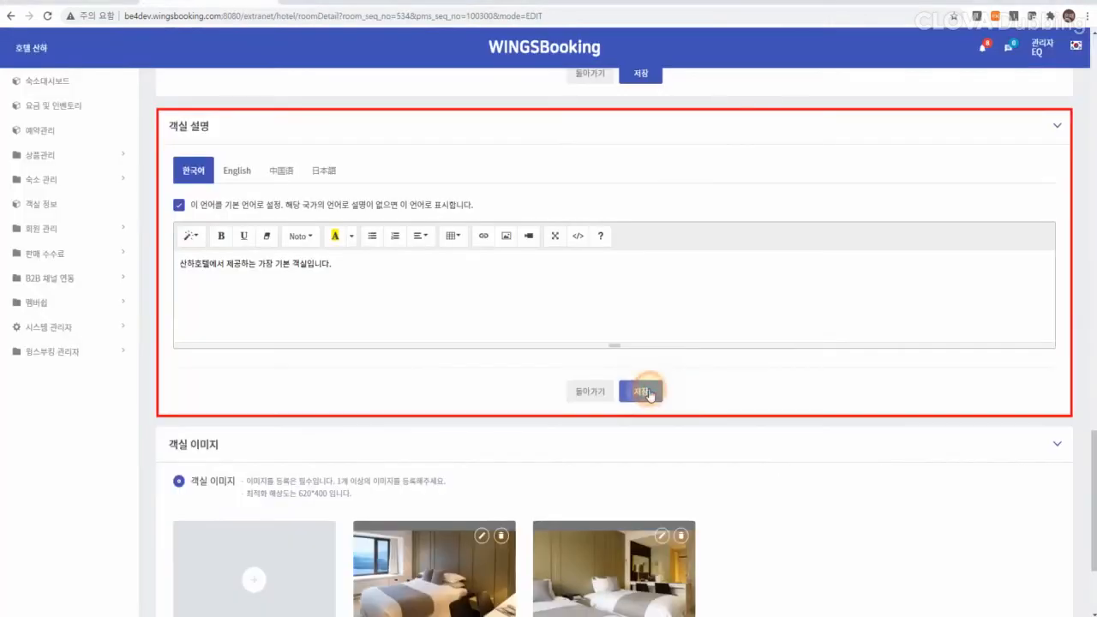
click(649, 388)
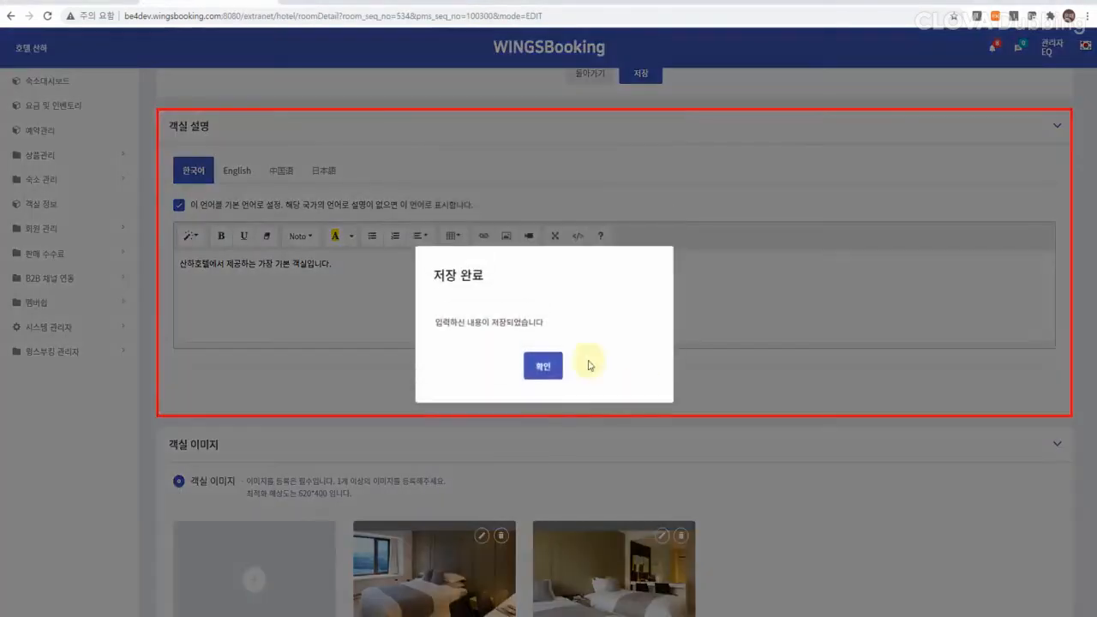
click(543, 366)
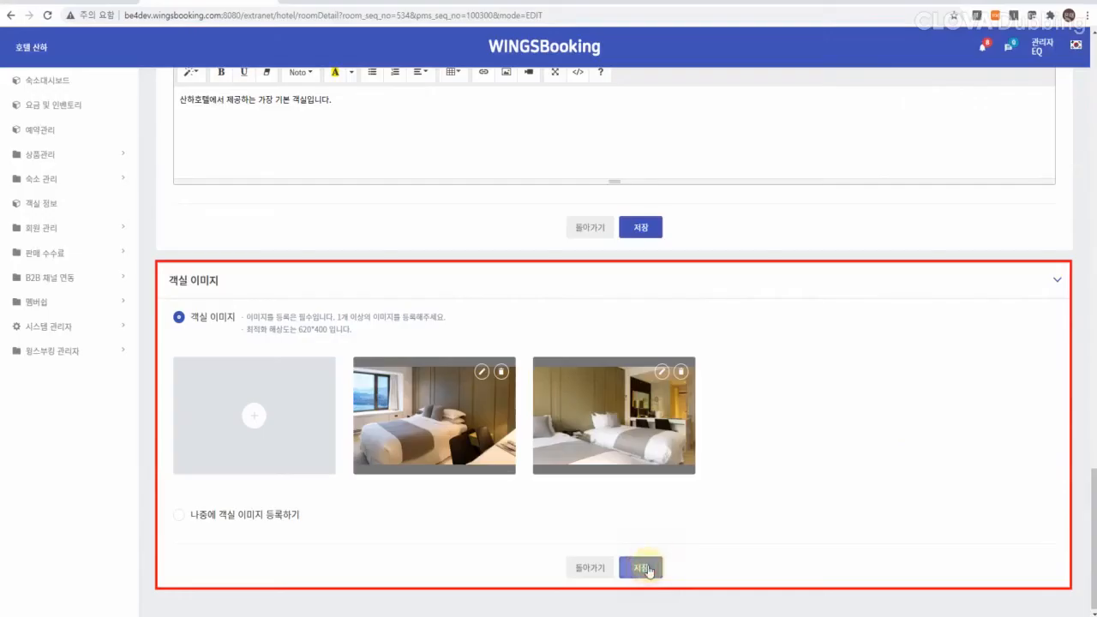
click(643, 568)
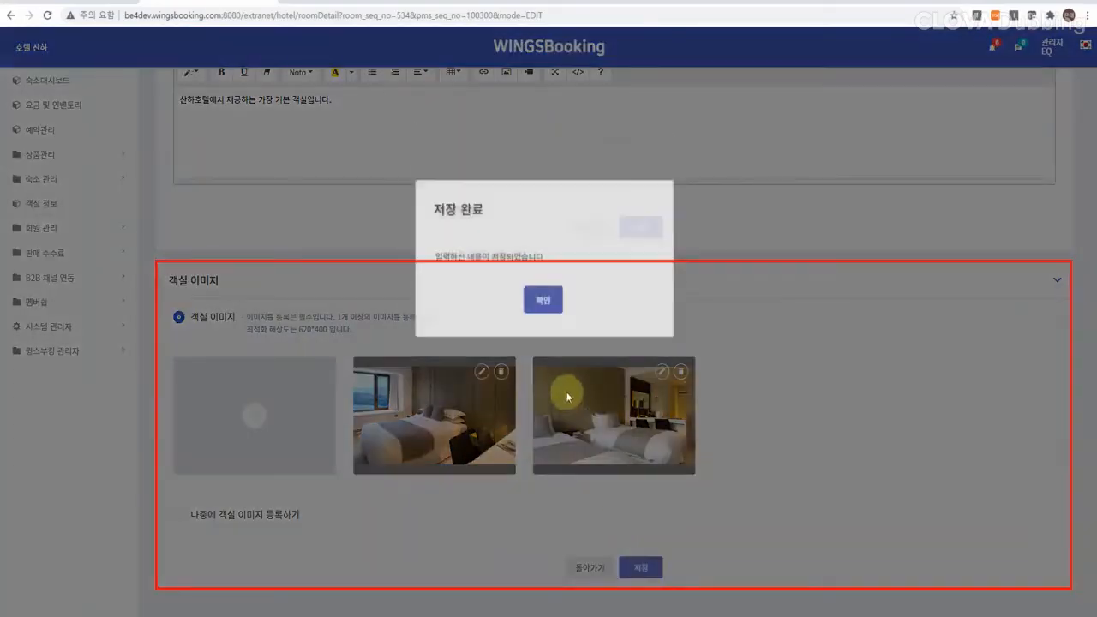
click(545, 361)
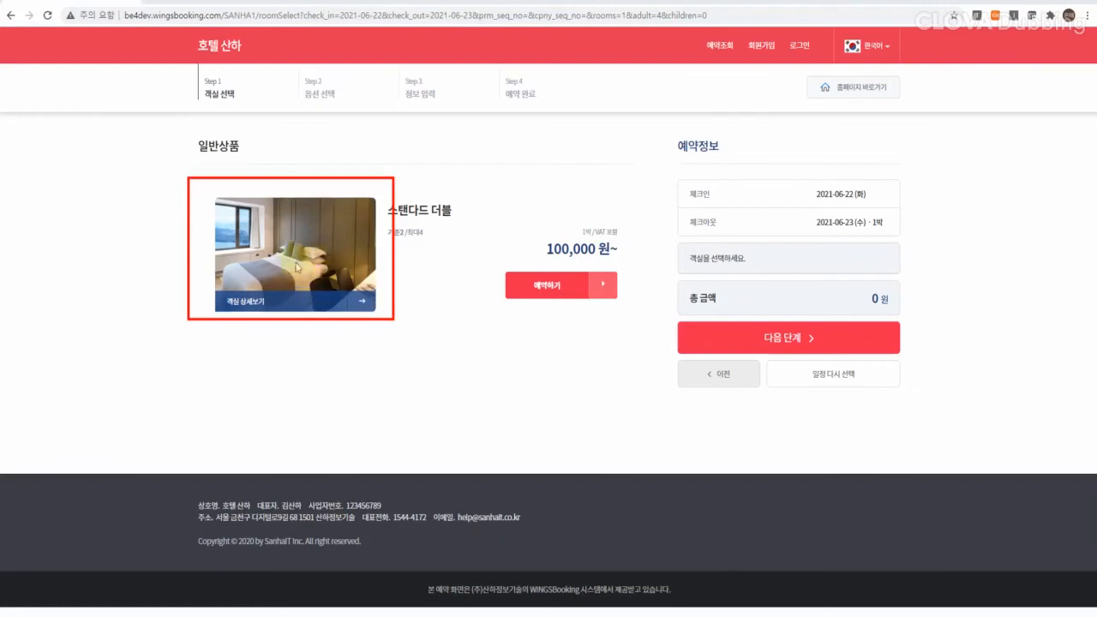
click(307, 247)
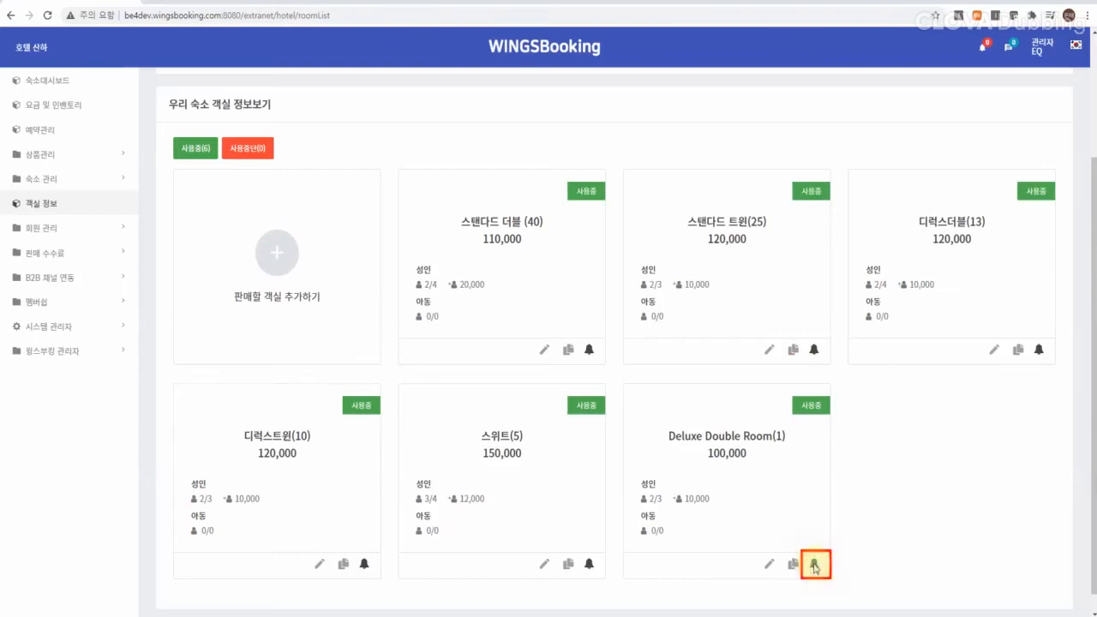
Step: Deactivate the Deluxe Double Room with the bell icon and confirm
click(815, 564)
click(499, 381)
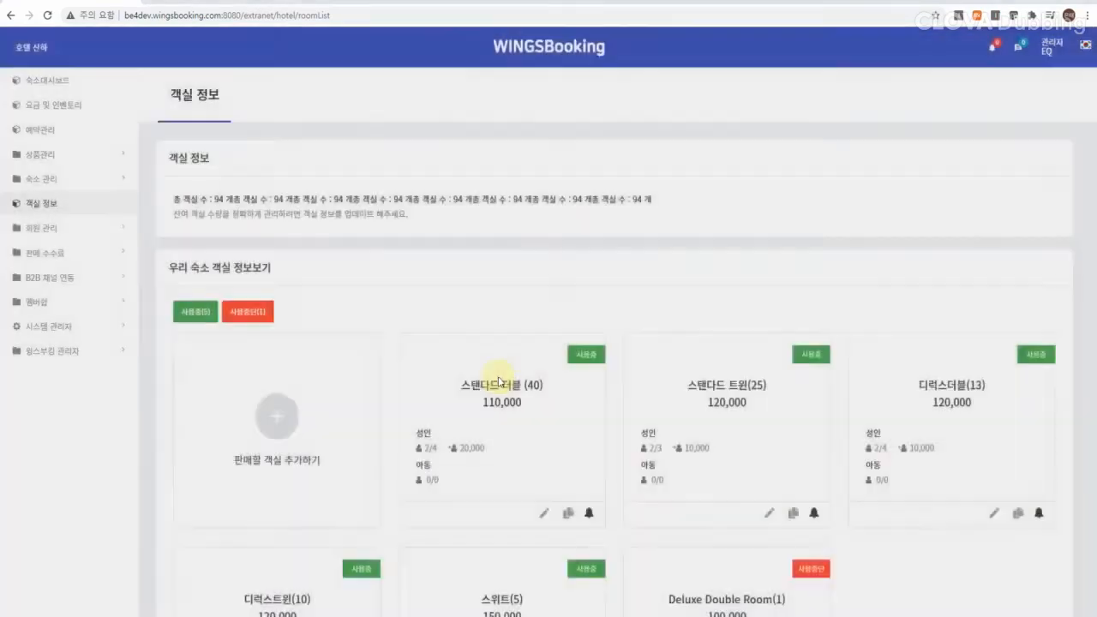
click(541, 367)
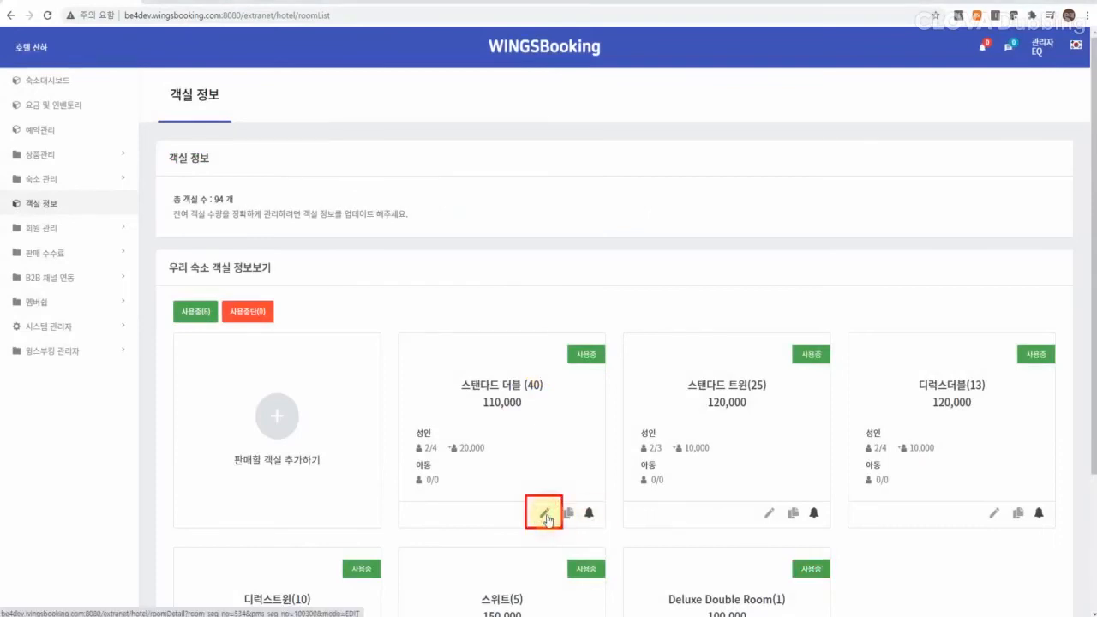
Step: Open the 스탠다드 더블 room's settings and scroll through its amenities
click(545, 514)
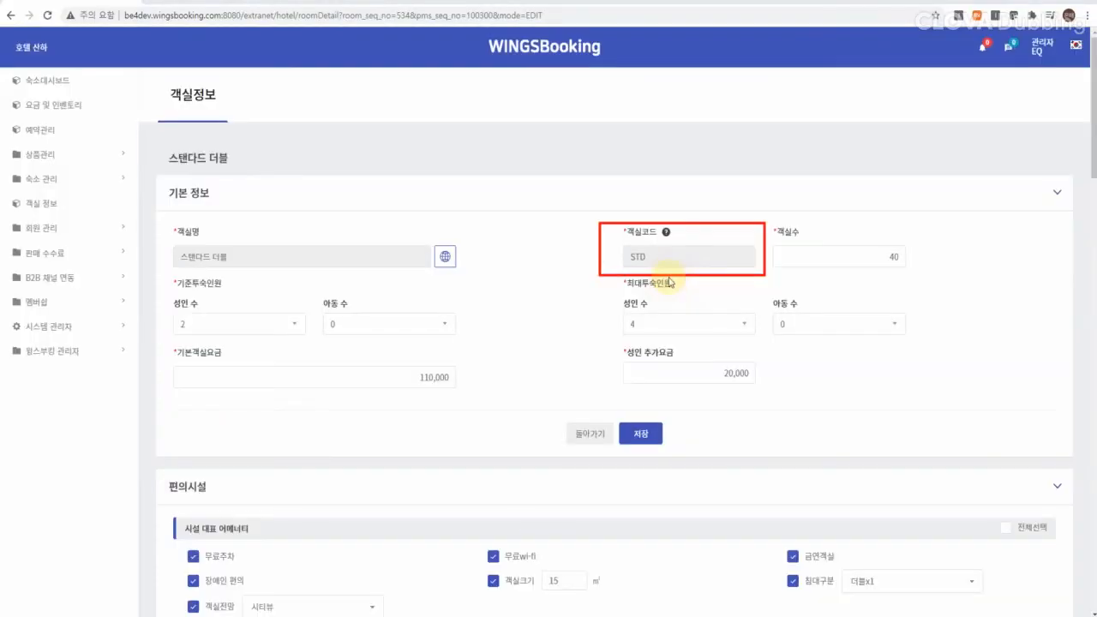
scroll(685, 497, down, 5)
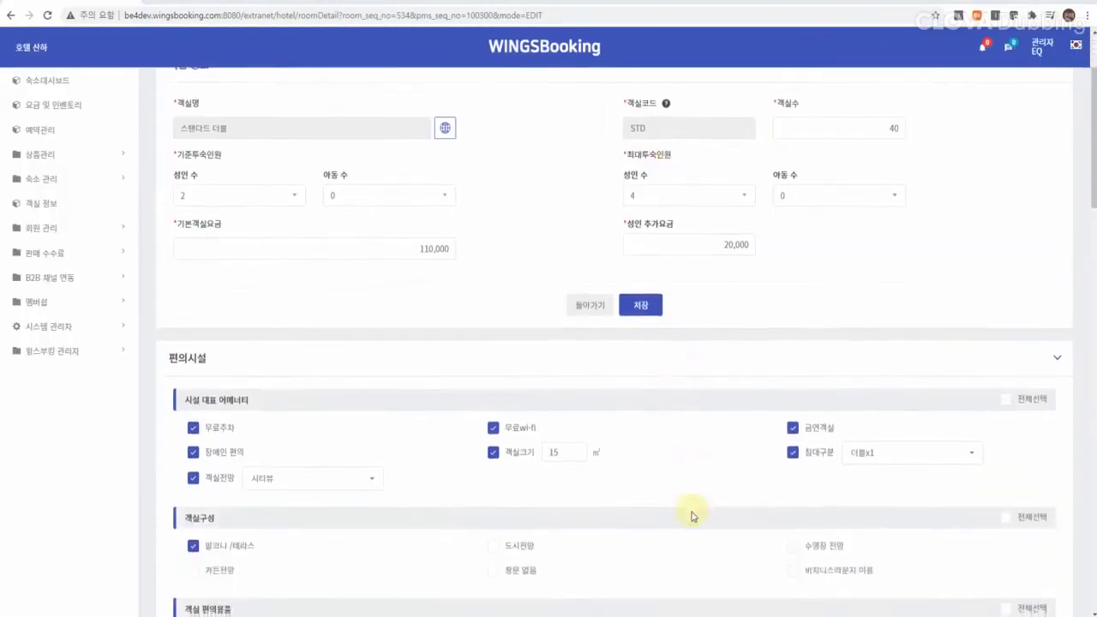
scroll(692, 512, down, 5)
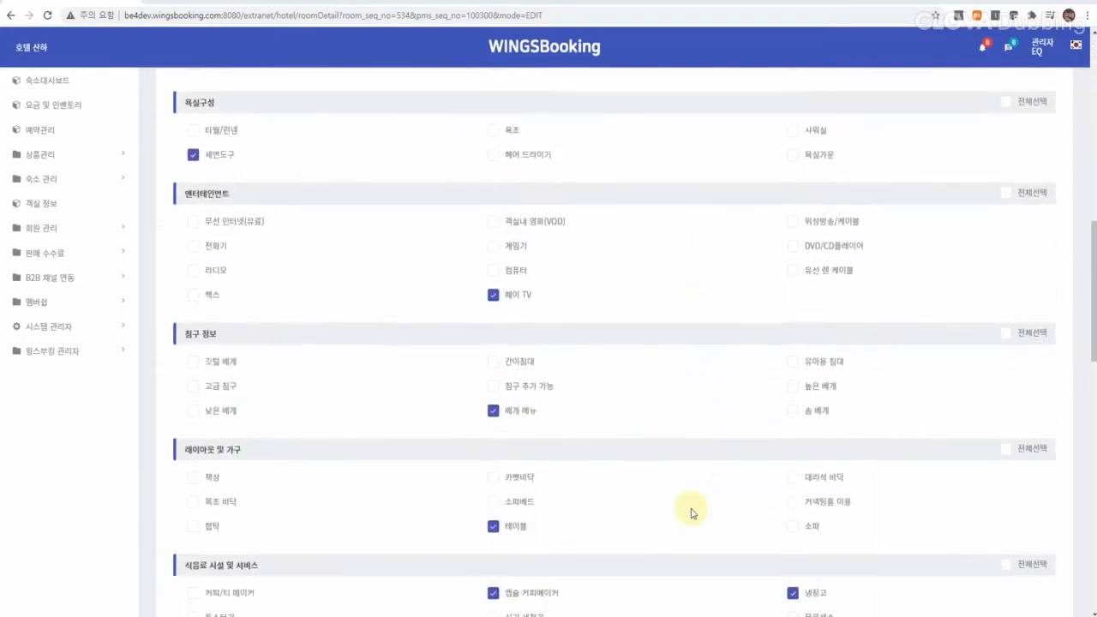
scroll(692, 512, down, 6)
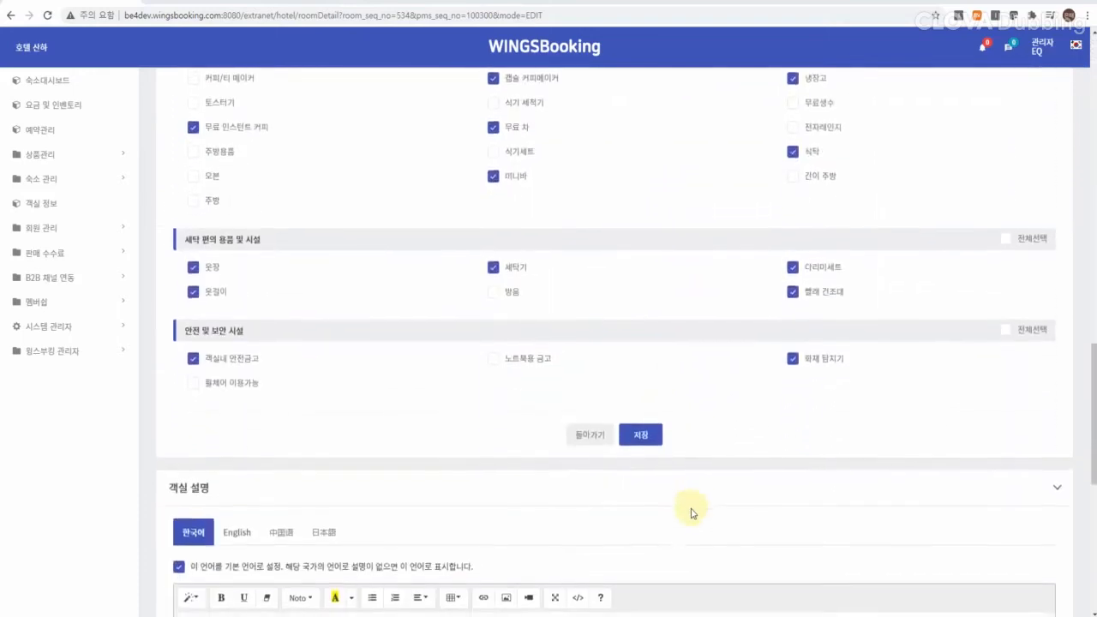
scroll(692, 512, down, 2)
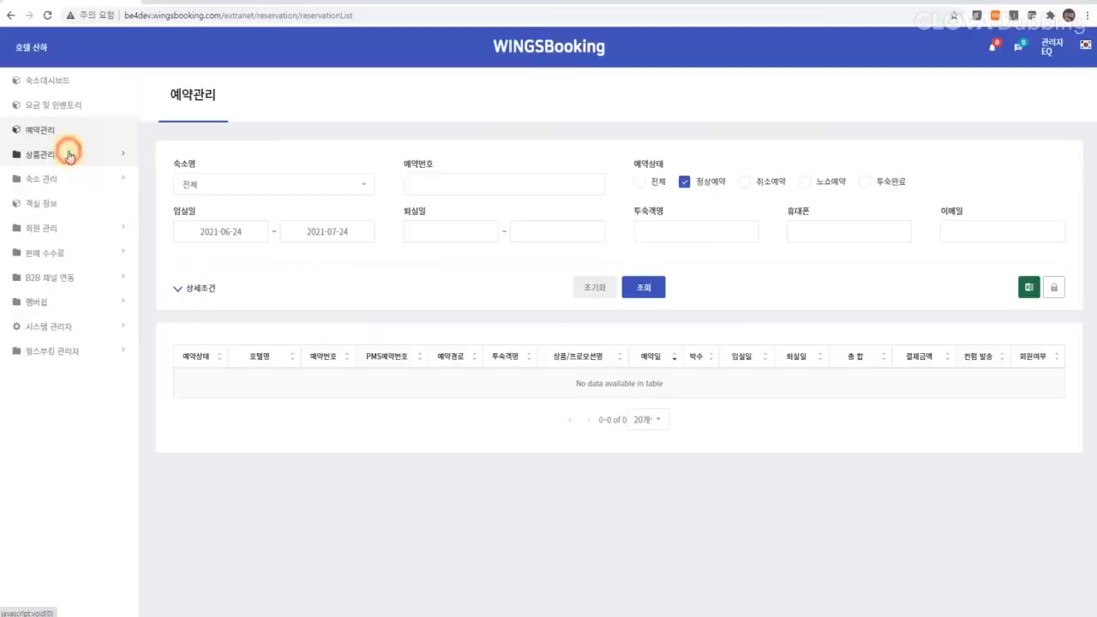
Step: Go to 상품관리 > 상품 생성 and use + 상품 구성하기 to reveal 룸온리/패키지 상품 만들기
click(66, 155)
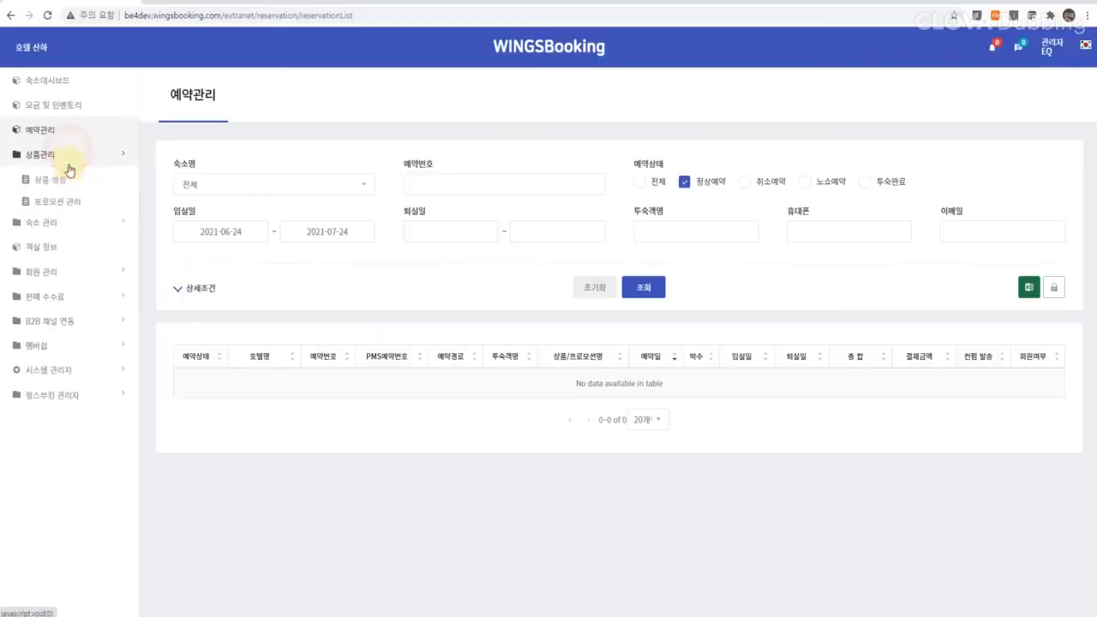
click(66, 183)
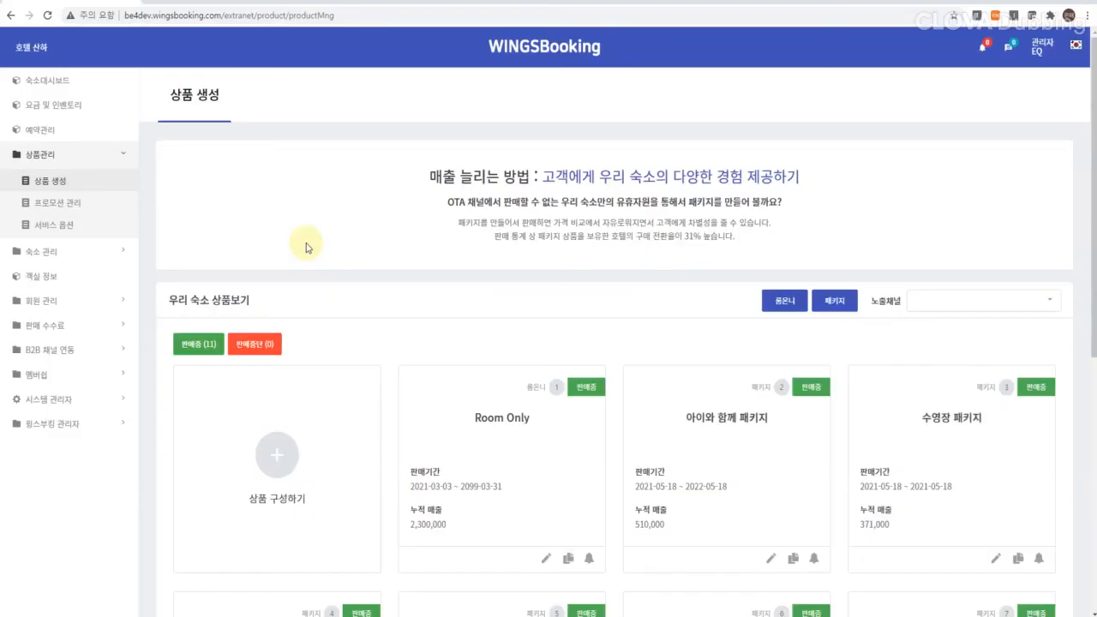
scroll(306, 245, down, 2)
click(443, 249)
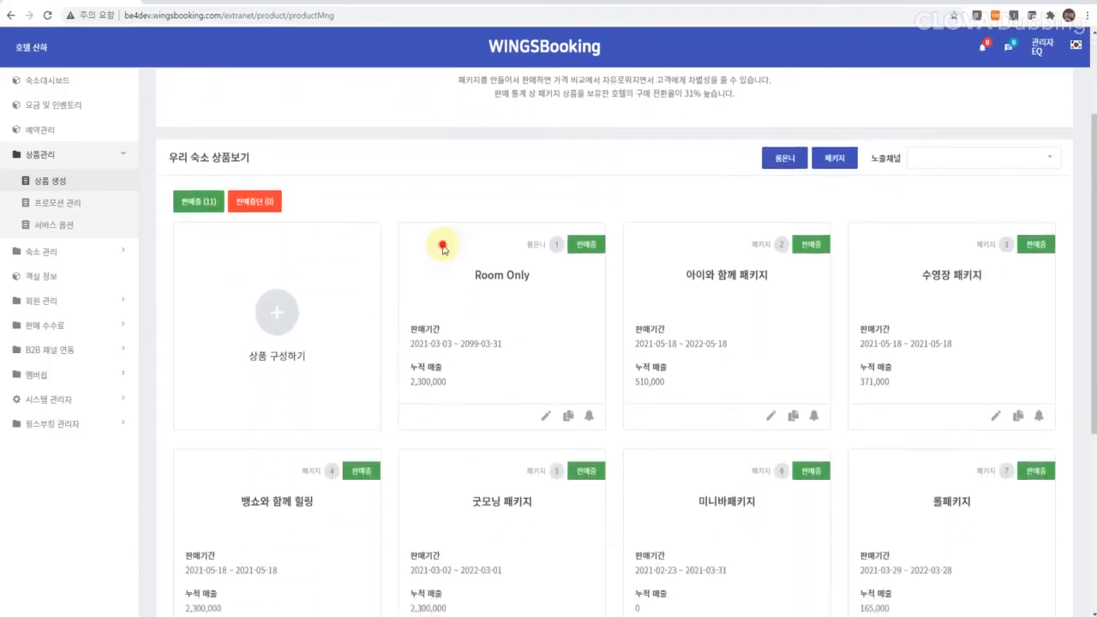
scroll(443, 248, down, 1)
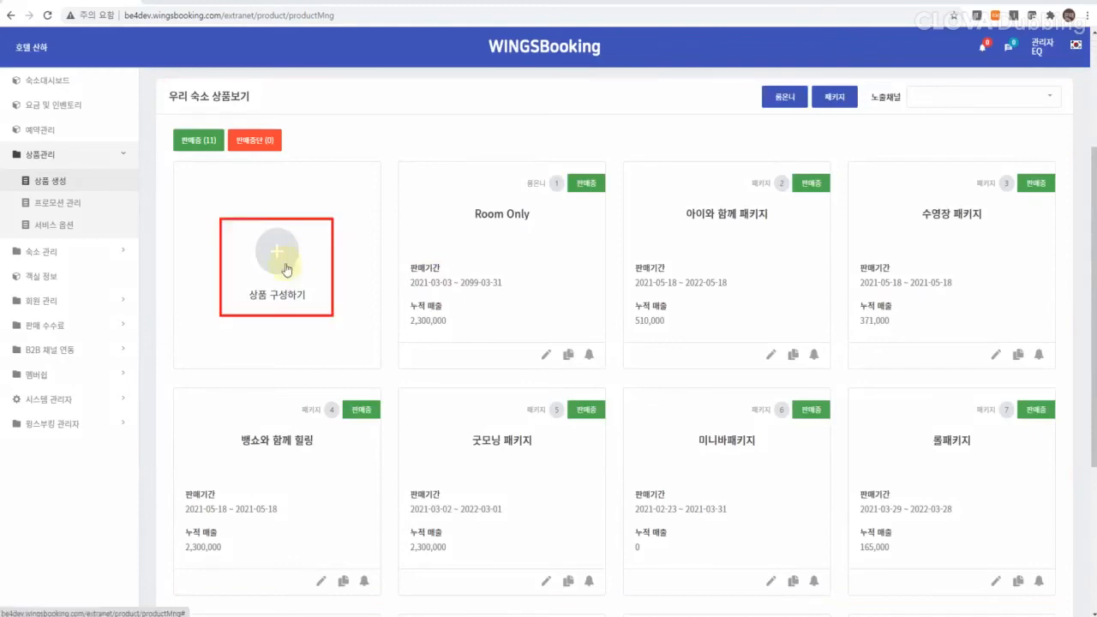
click(285, 269)
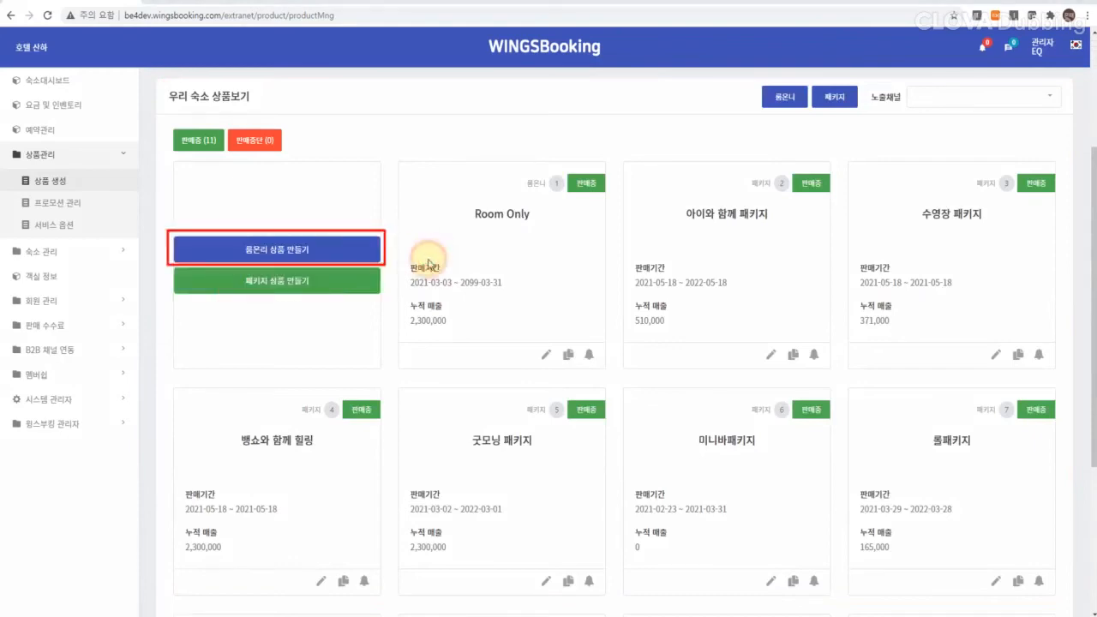
click(311, 252)
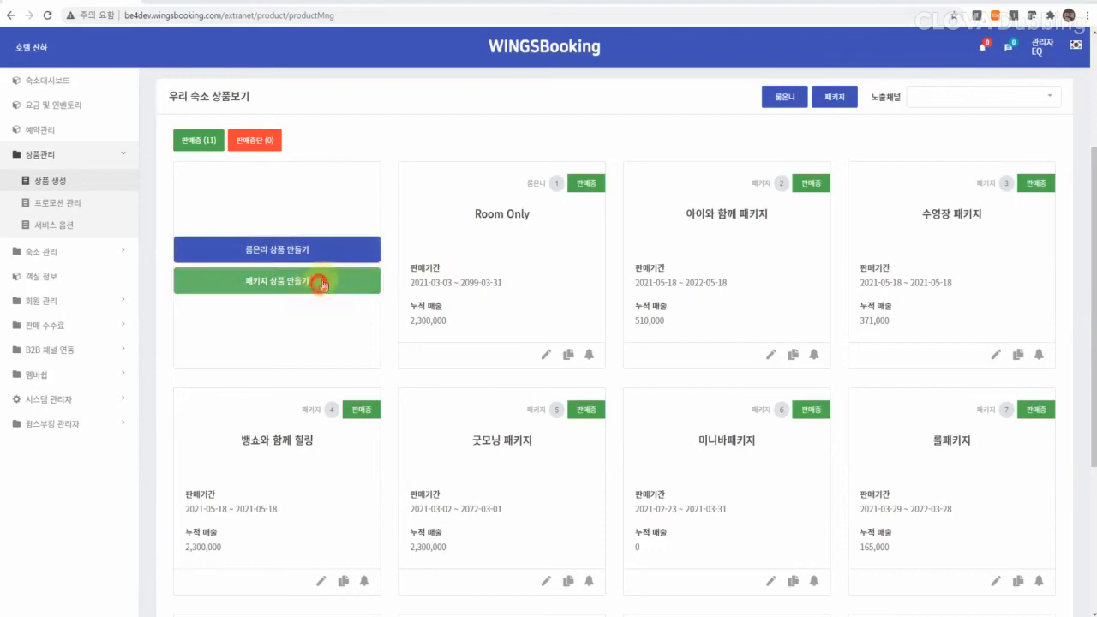
scroll(288, 485, up, 3)
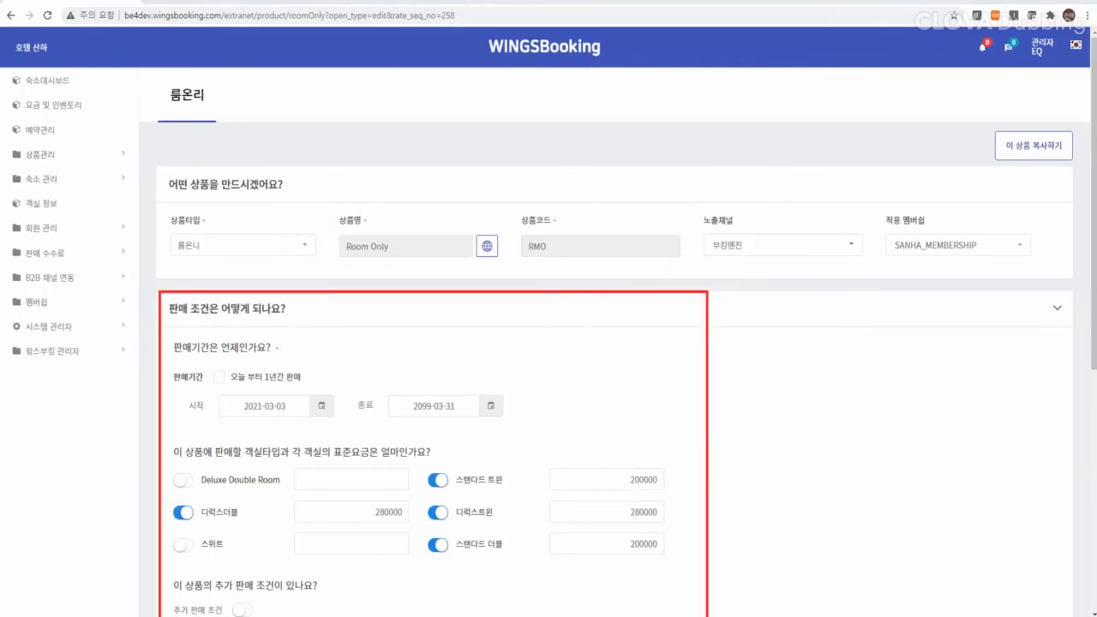
scroll(617, 343, down, 5)
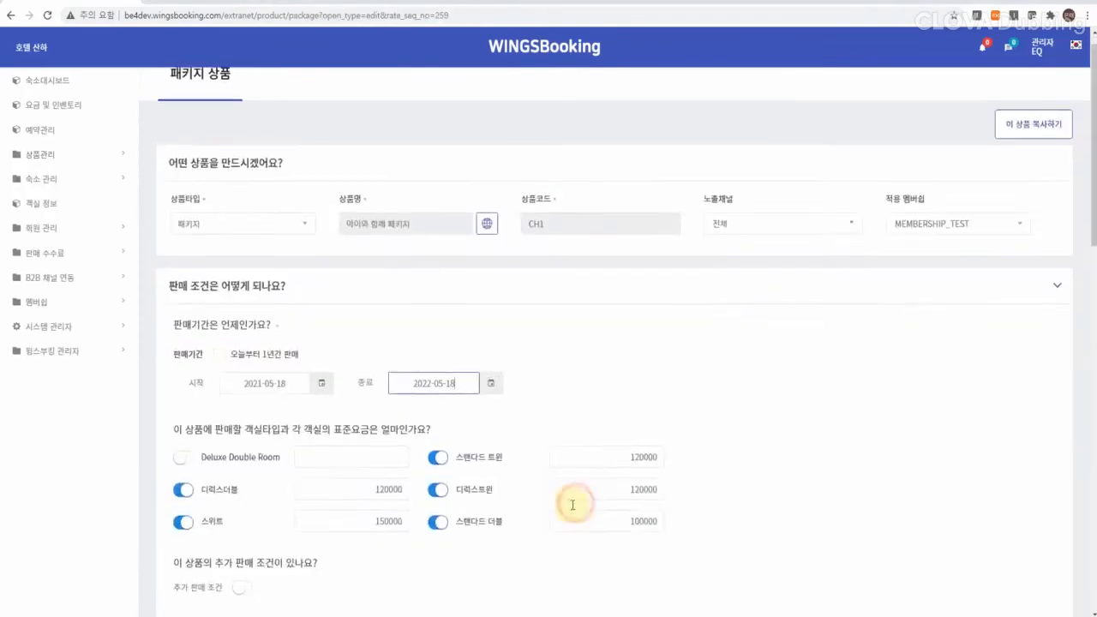
scroll(572, 493, down, 6)
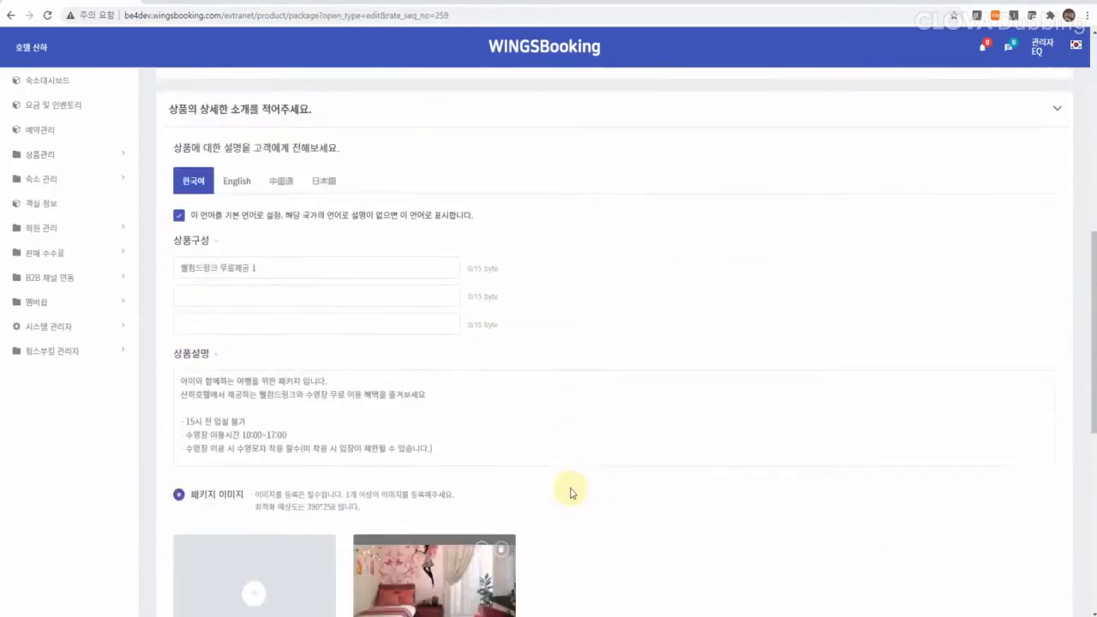
scroll(572, 493, down, 1)
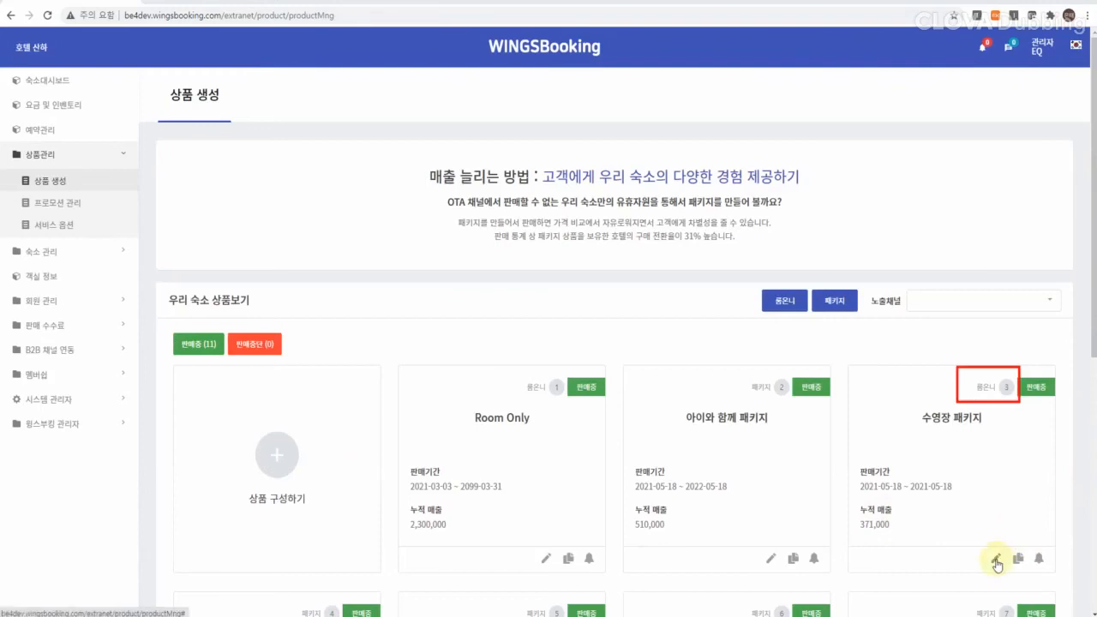
Step: Change the 수영장 패키지 product's 상품타입 to 패키지 and save it
click(996, 559)
click(283, 246)
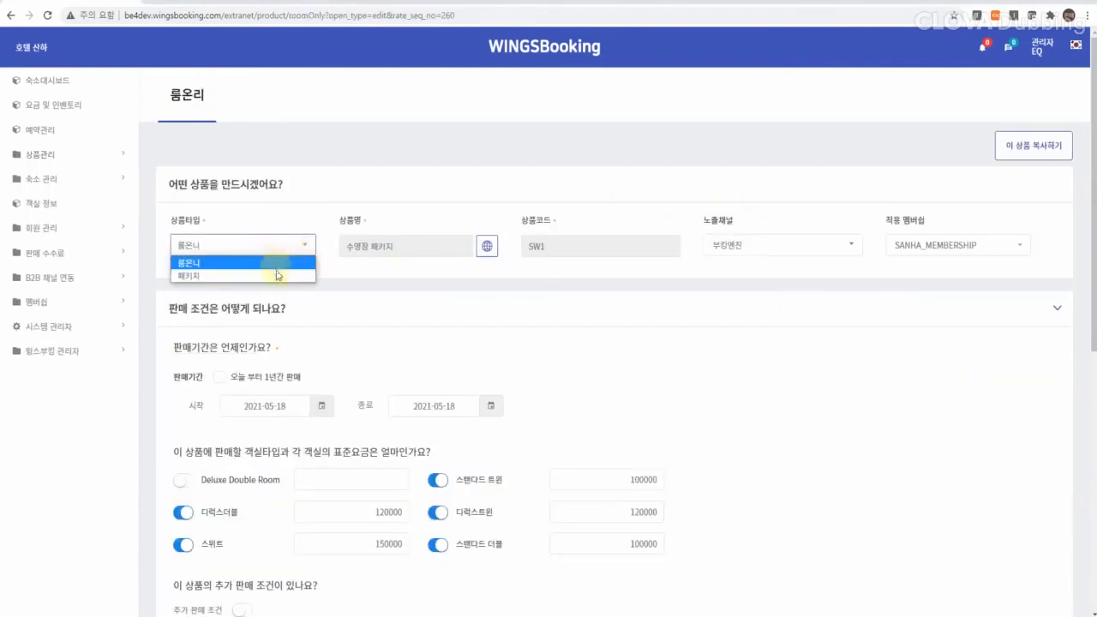
click(277, 275)
scroll(611, 438, down, 8)
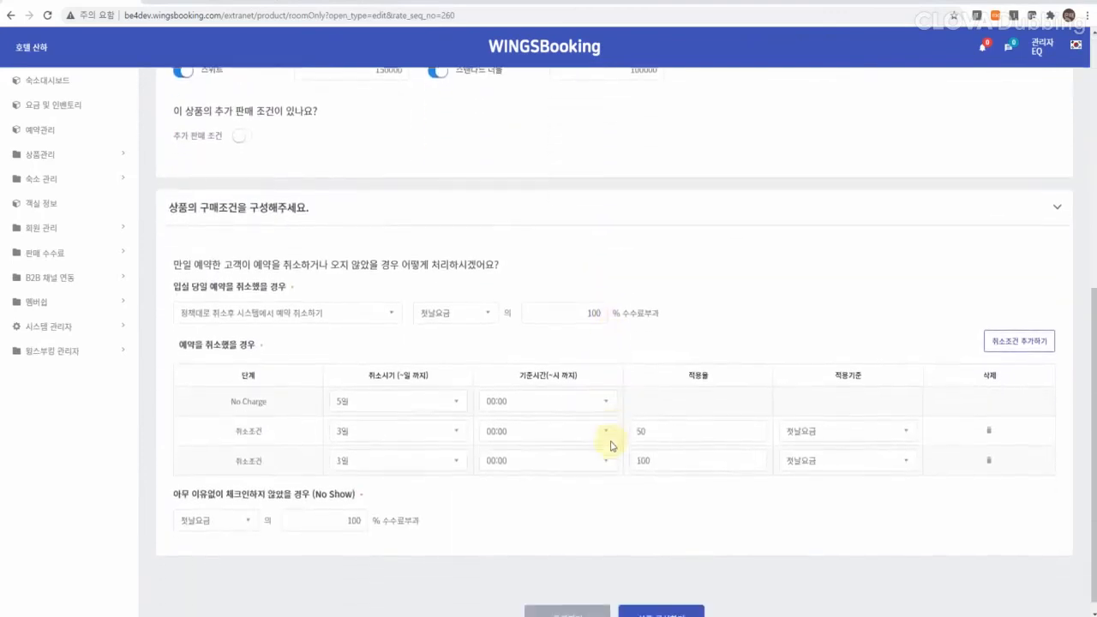
click(666, 605)
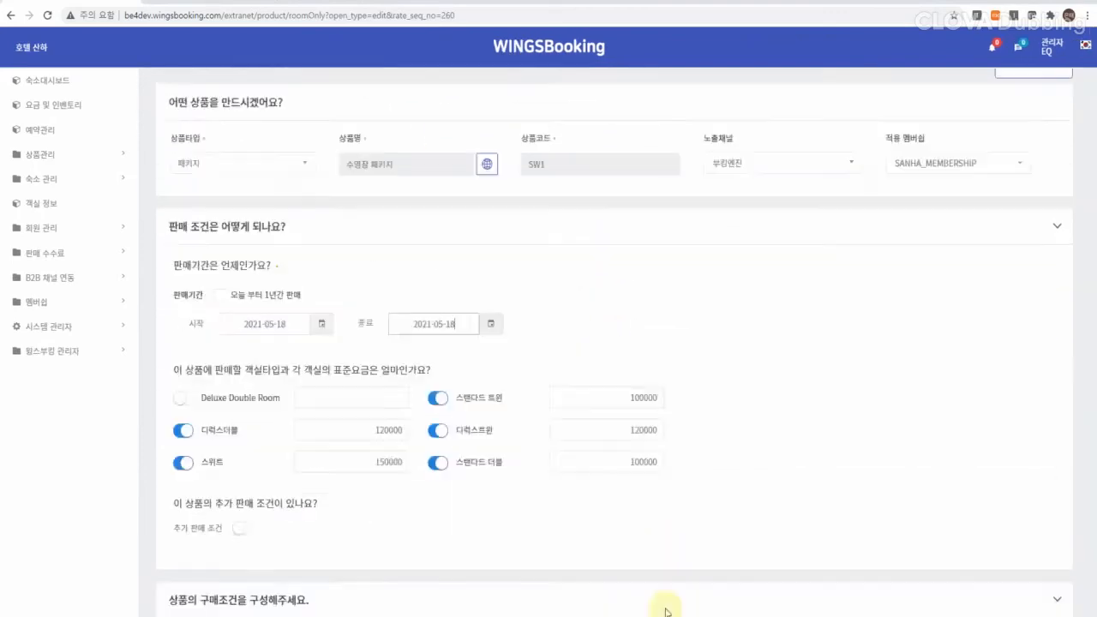
click(543, 352)
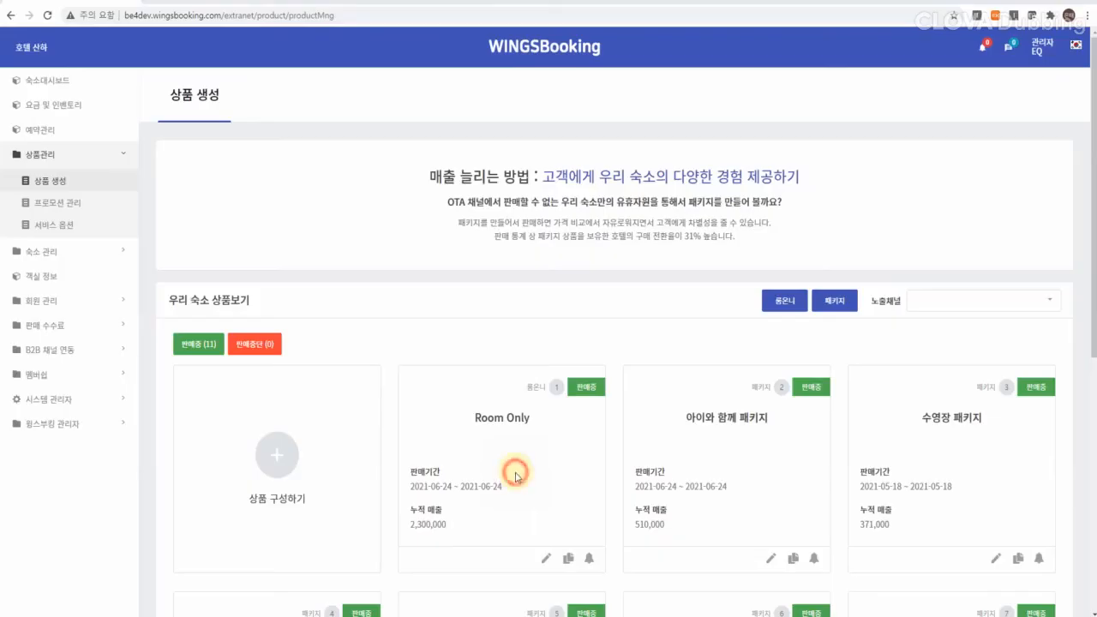
Step: Take Room Only off sale and put it back on sale
click(590, 559)
scroll(1024, 378, down, 5)
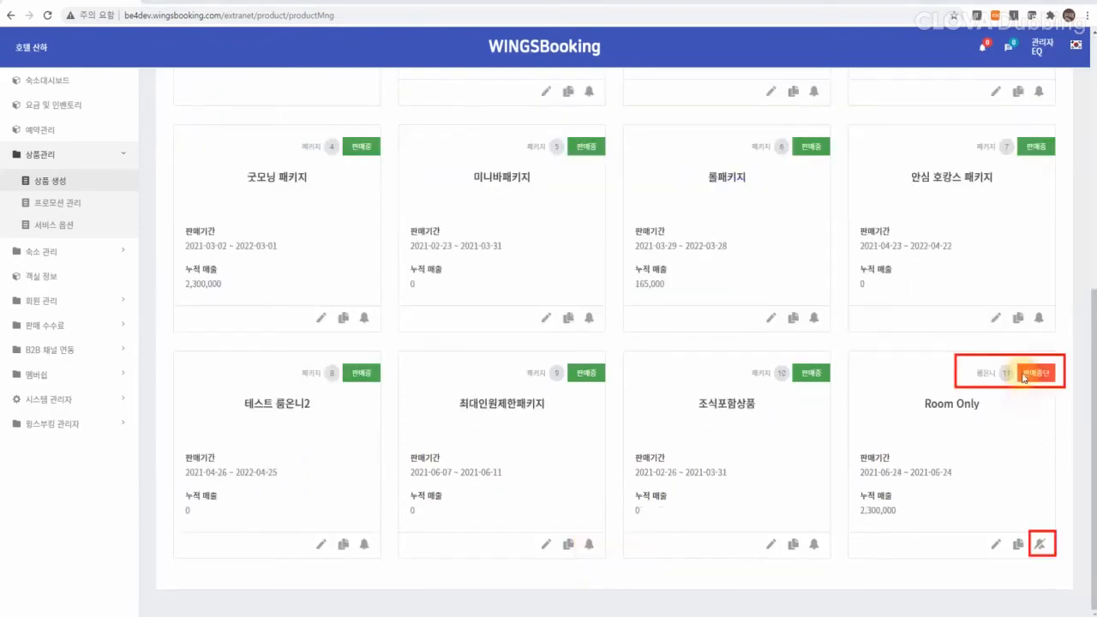
click(1040, 545)
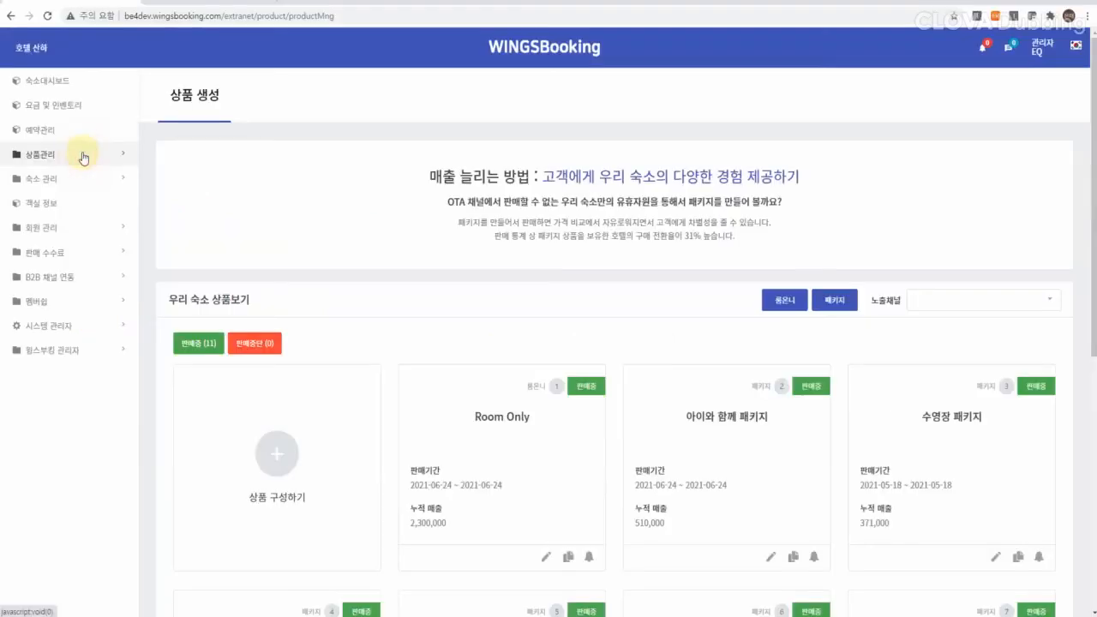
Step: Go to 상품관리 > 프로모션 관리 and click 프로모션추가 for a new promotion
click(77, 155)
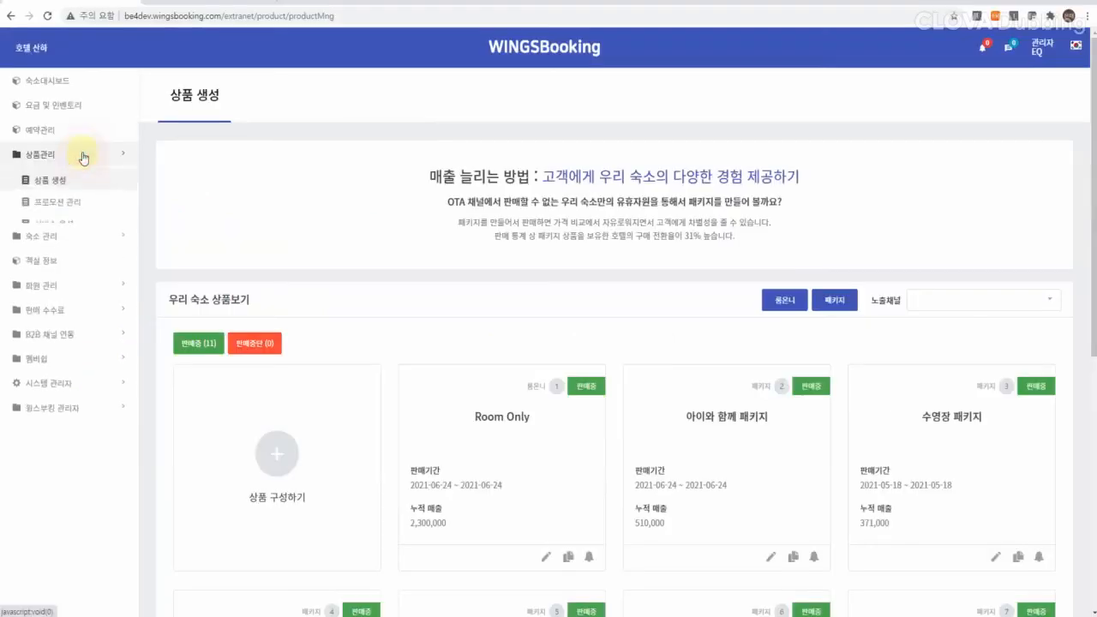
click(91, 204)
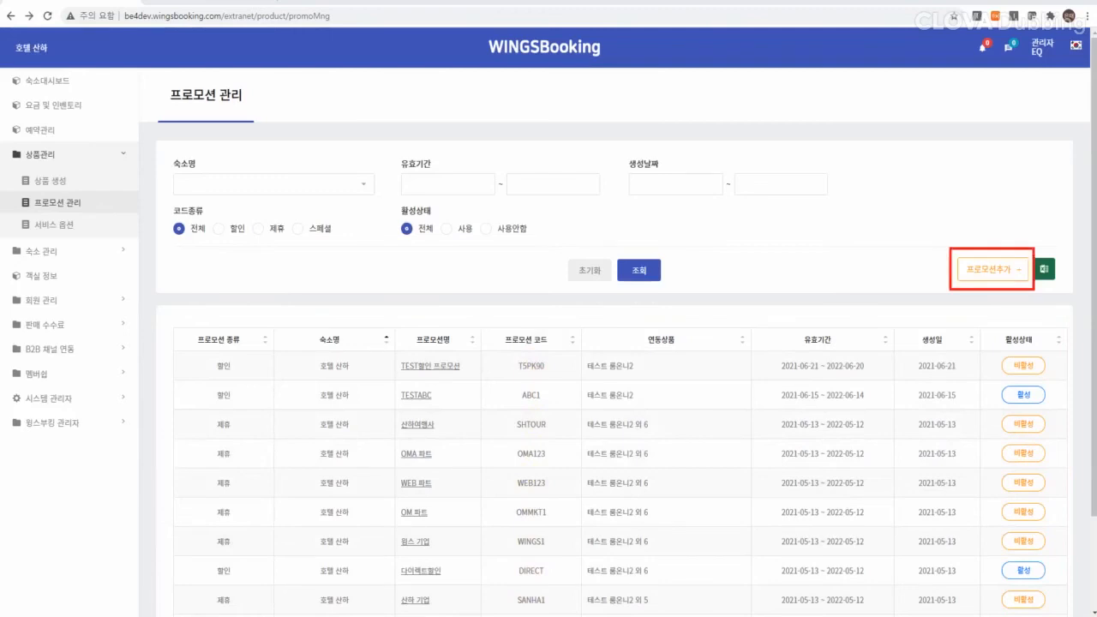
click(986, 273)
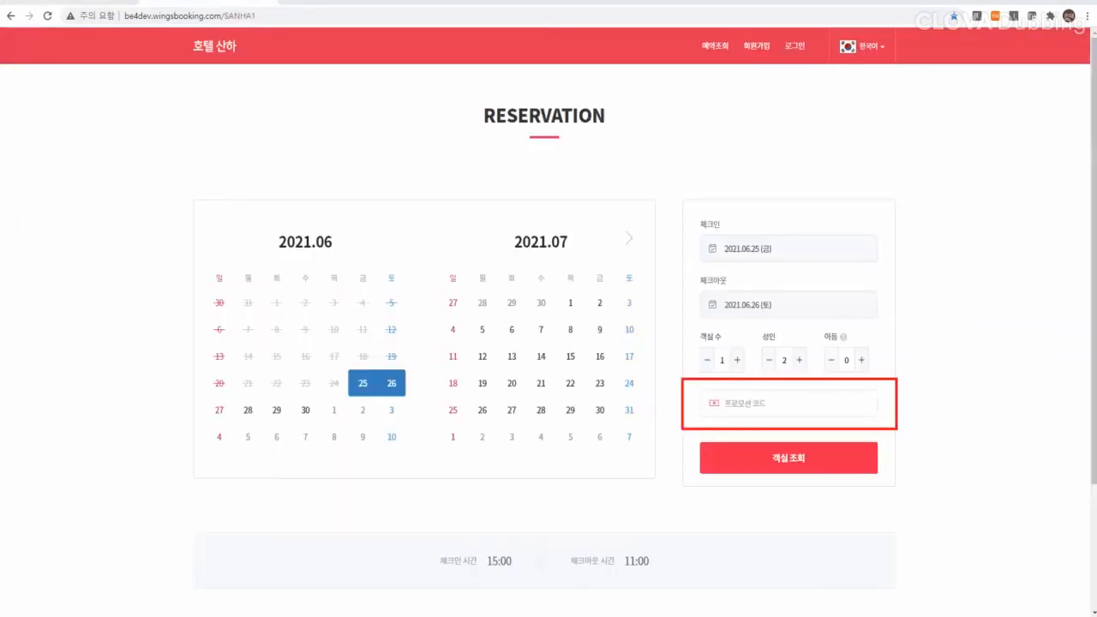
Step: Choose the 할인코드 option in the reservation page's 프로모션코드 field
click(765, 403)
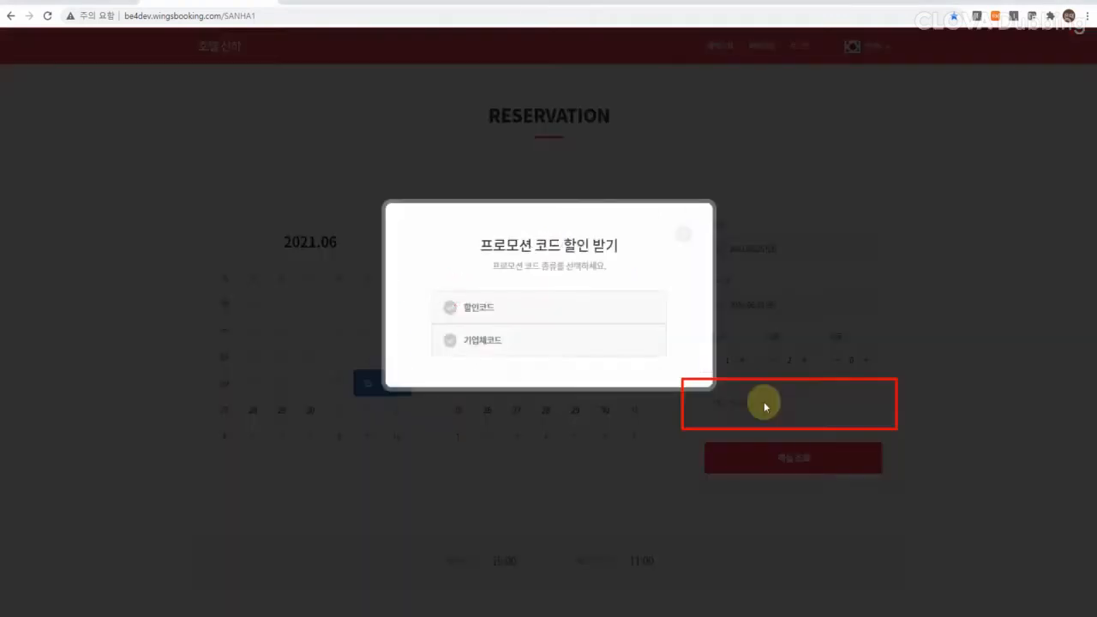
click(552, 299)
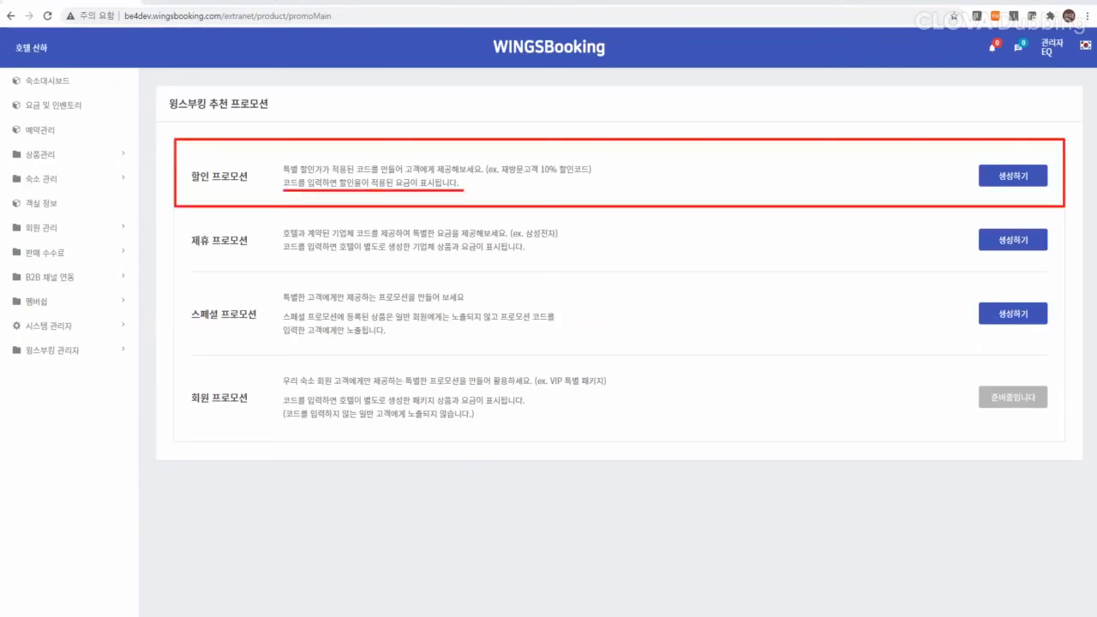
Step: Start a 할인 promotion with code SANHA1, on sale for one year from today
click(1008, 176)
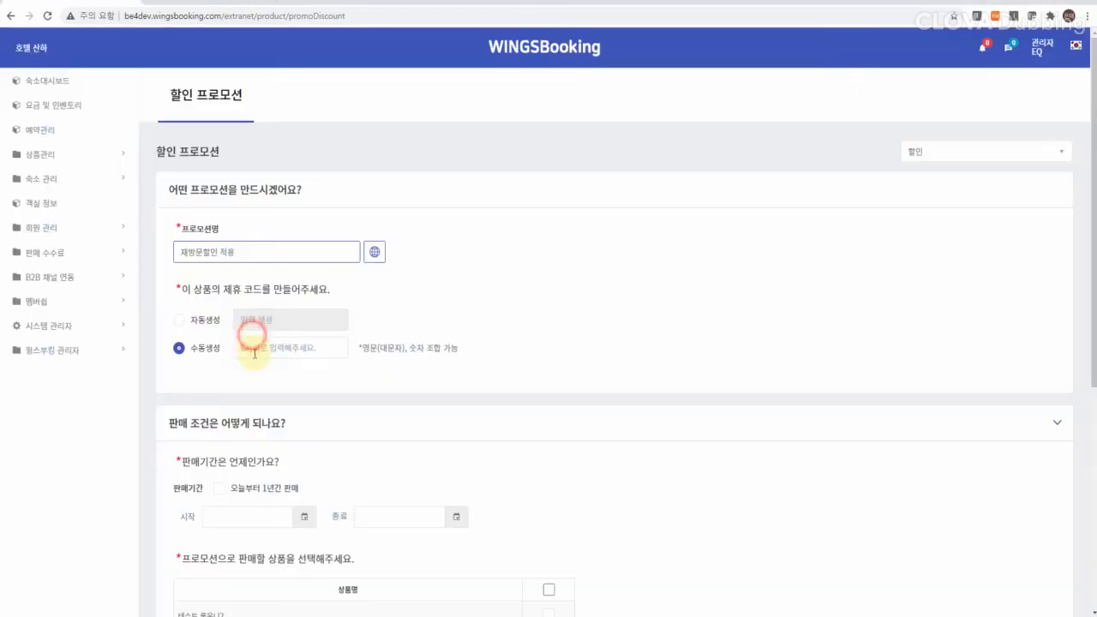
click(247, 347)
text(SANHA1)
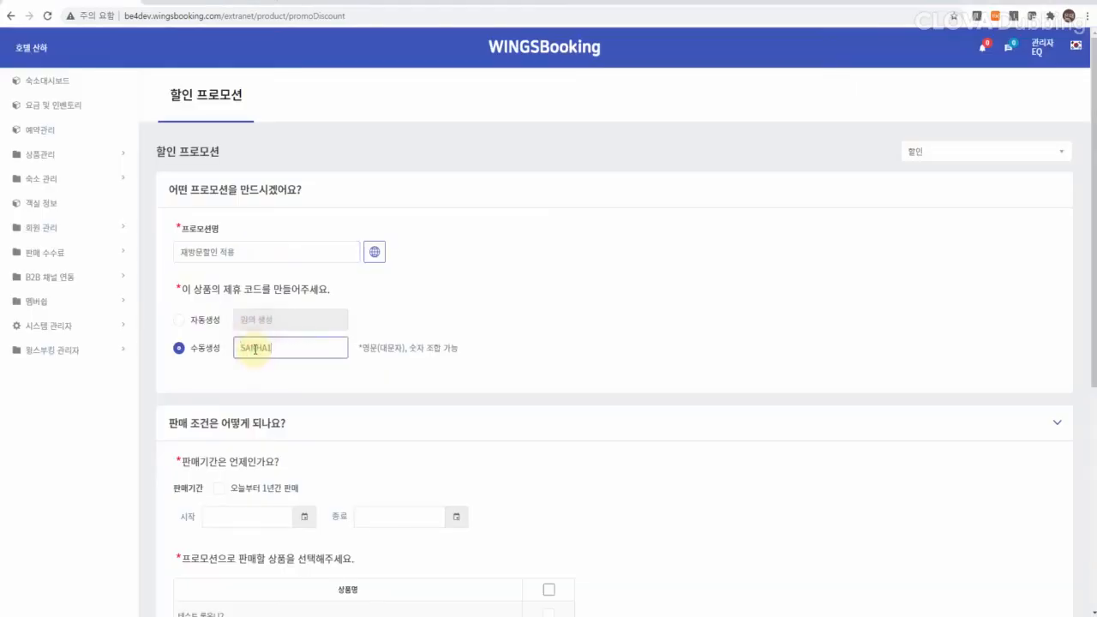
click(220, 488)
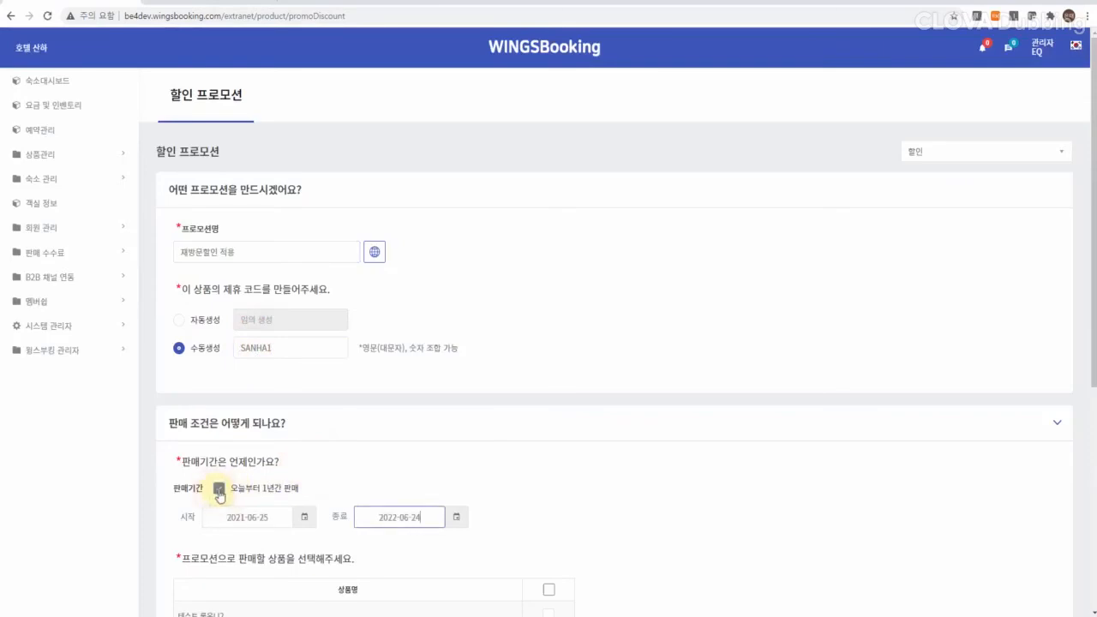
Step: Include 테스트 룸온니2, 룸패키지 and 굿모닝 패키지 in the promotion
scroll(541, 507, down, 3)
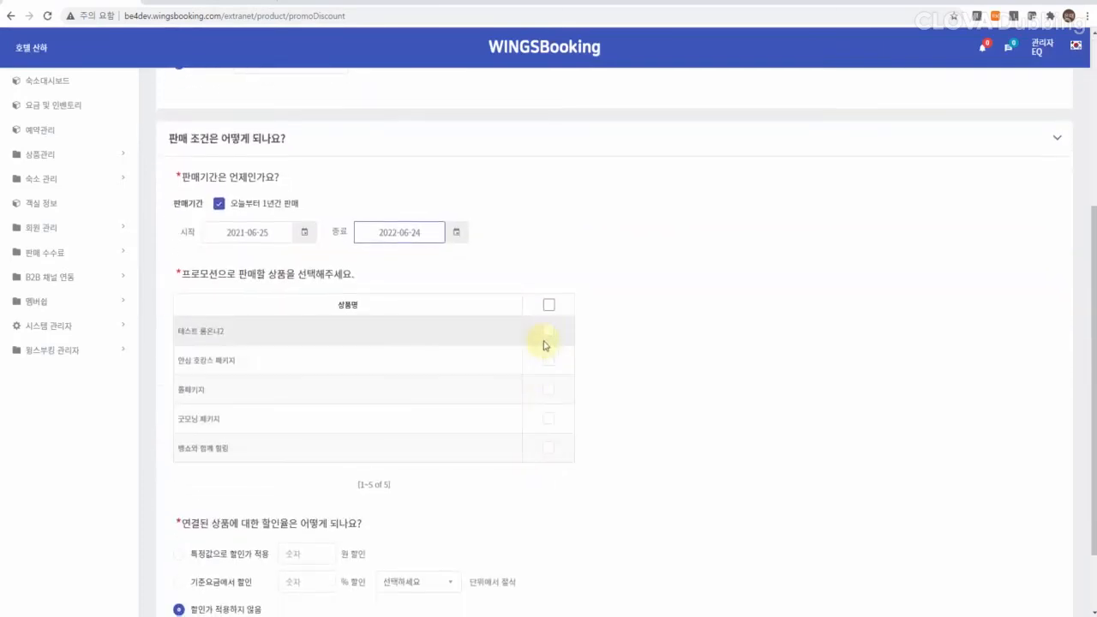
click(548, 331)
click(549, 389)
click(548, 418)
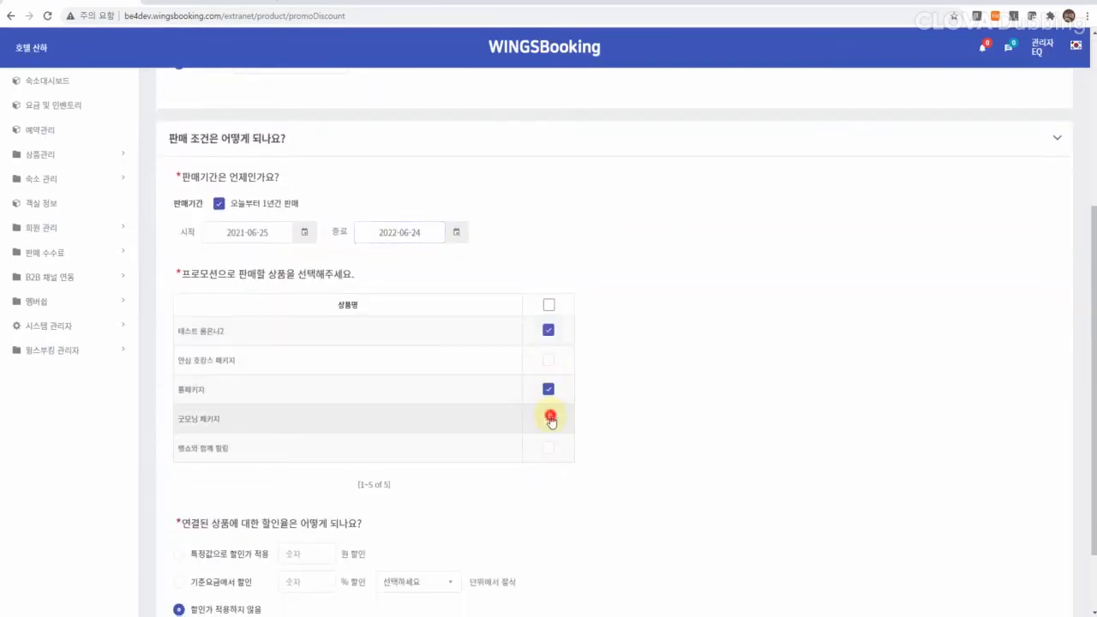
scroll(181, 475, down, 1)
Step: Set a 10% discount off the base rate and create the promotion
click(178, 472)
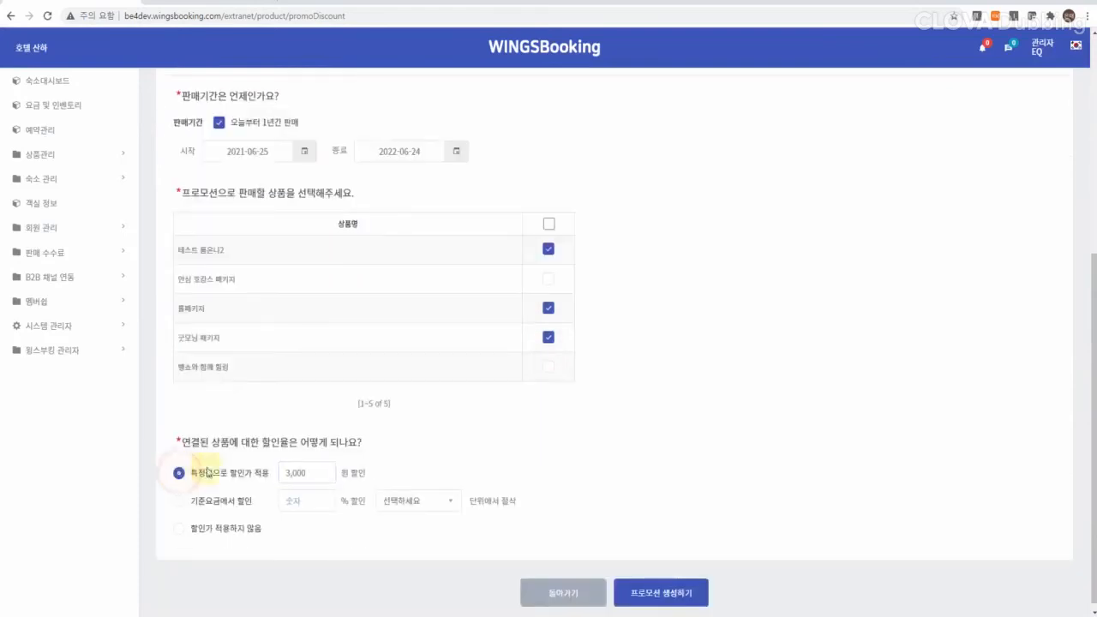
click(328, 468)
click(179, 500)
click(300, 501)
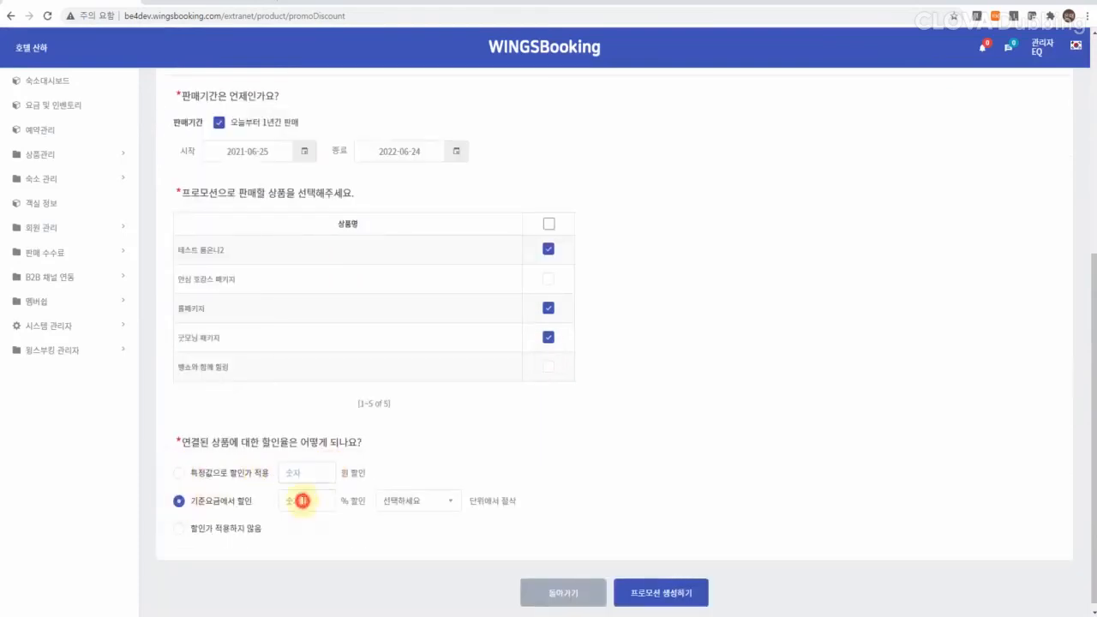
text(10)
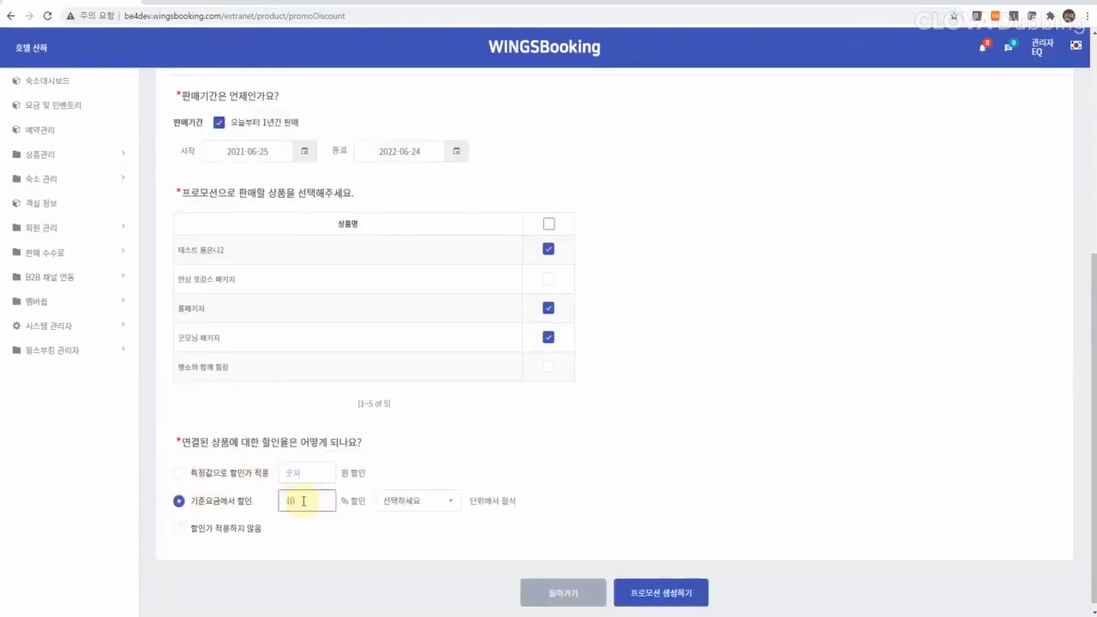
click(655, 594)
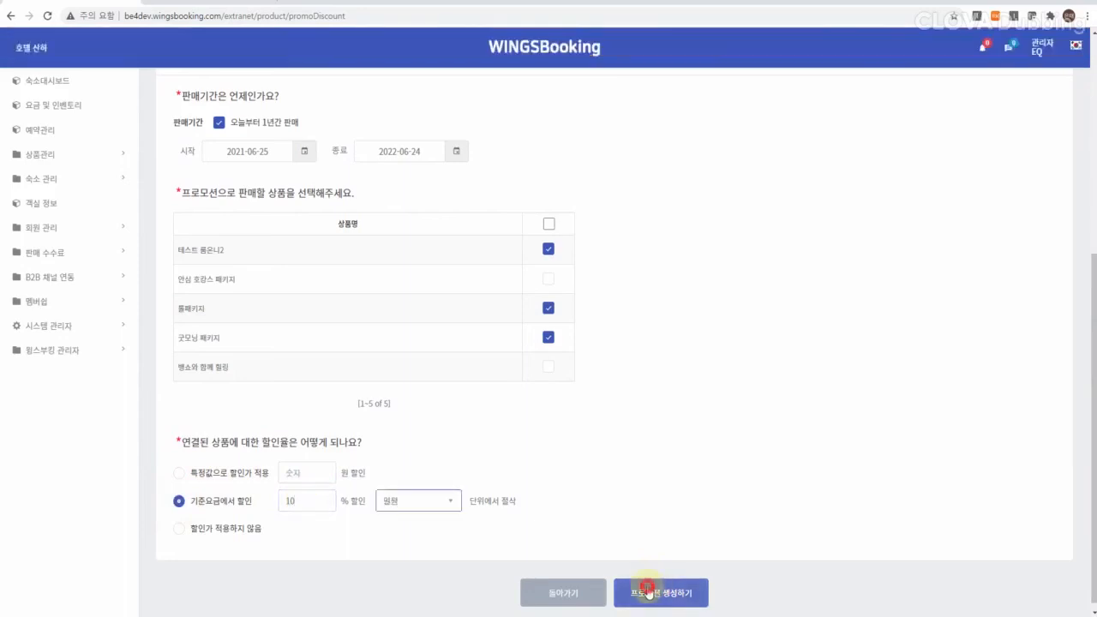
click(648, 591)
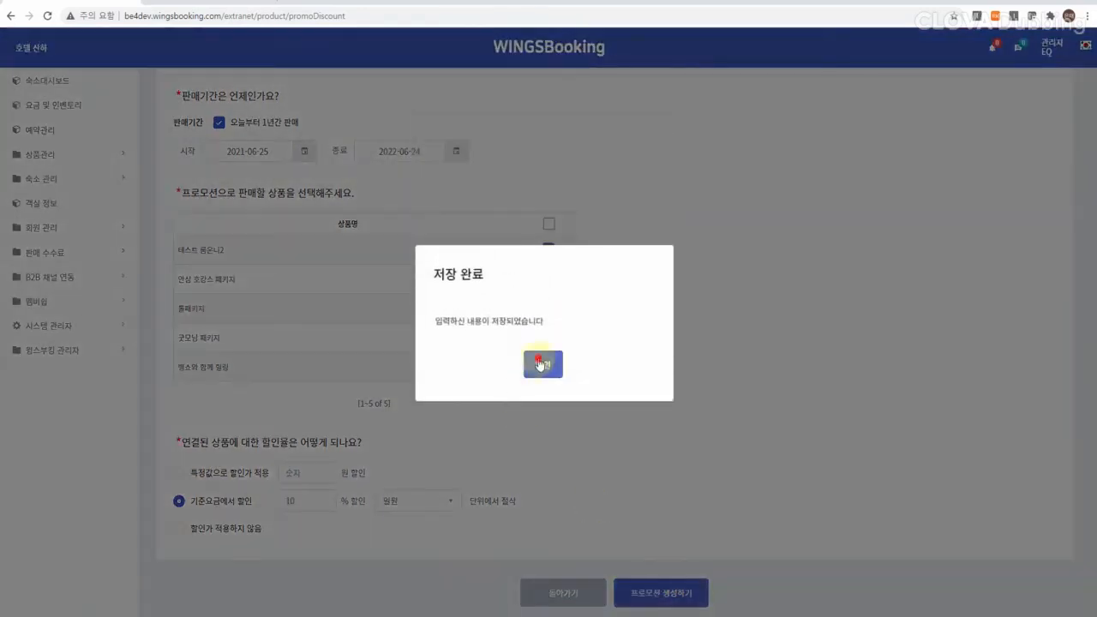
click(539, 362)
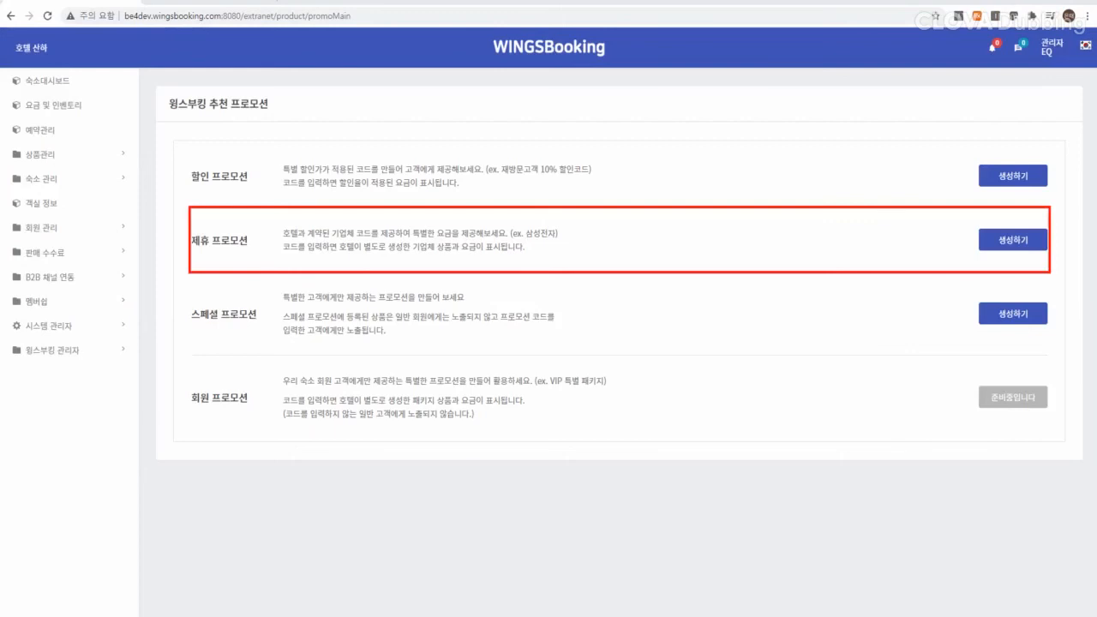
Step: Start a 제휴 promotion with code SANHA that requires a verification number
click(1015, 249)
click(228, 253)
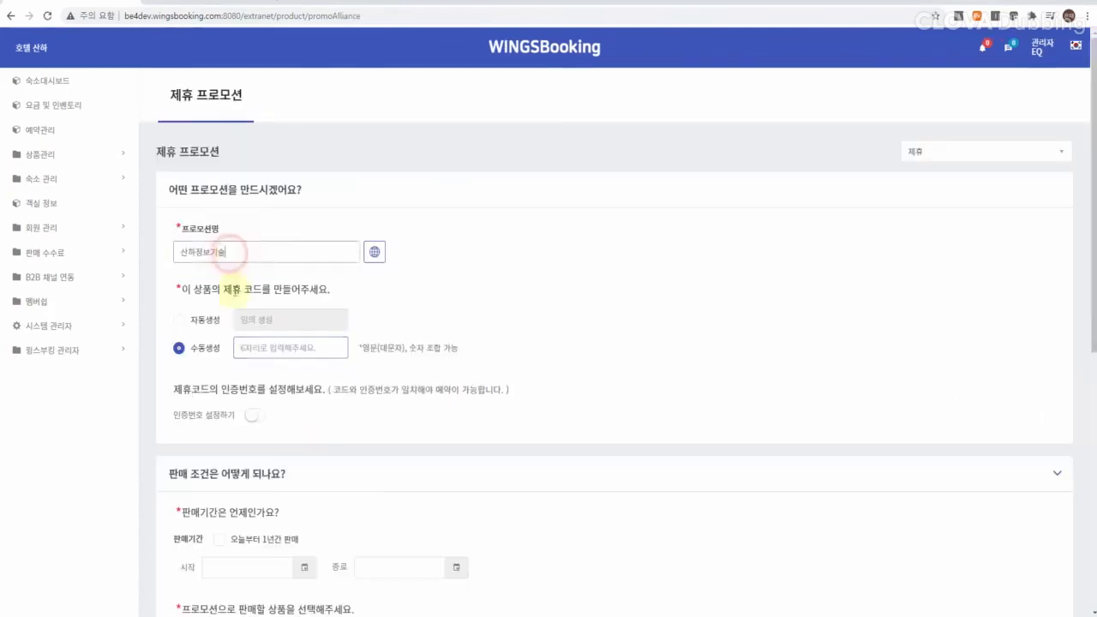
click(247, 345)
text(SANHA)
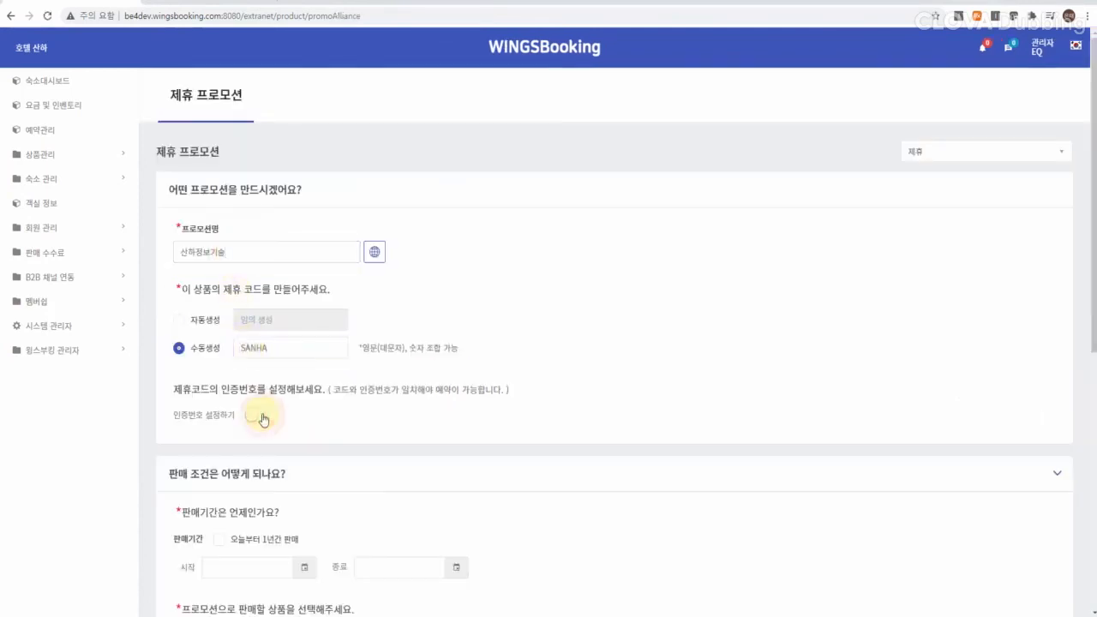
click(254, 414)
click(274, 444)
text(CO)
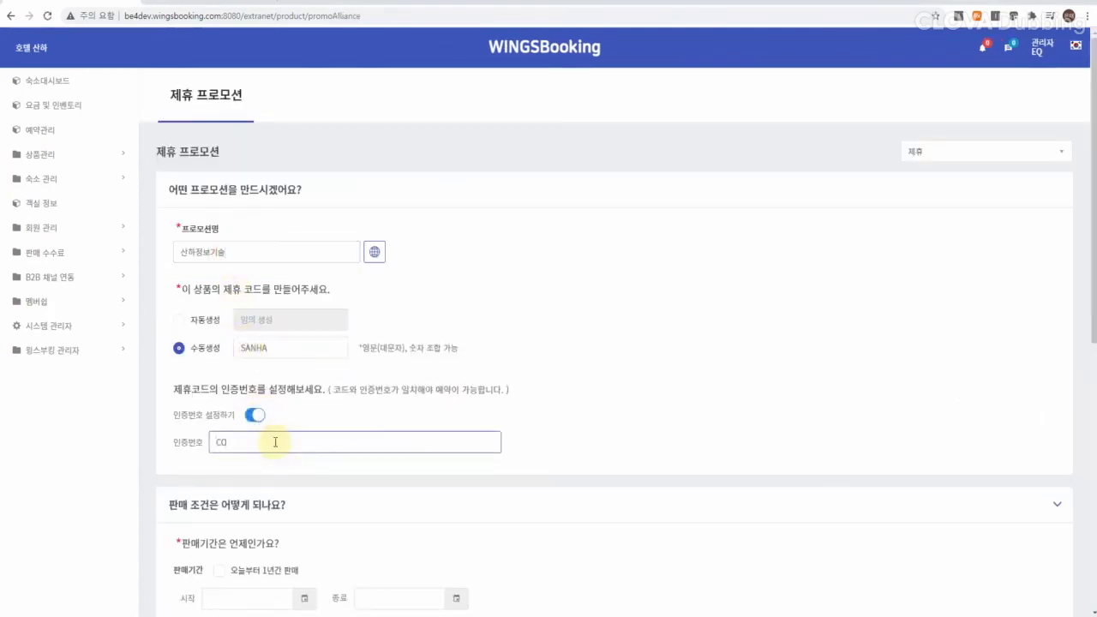
text(RRORATE)
Step: Sell it for one year on all five products, with payment at the hotel
scroll(479, 420, down, 5)
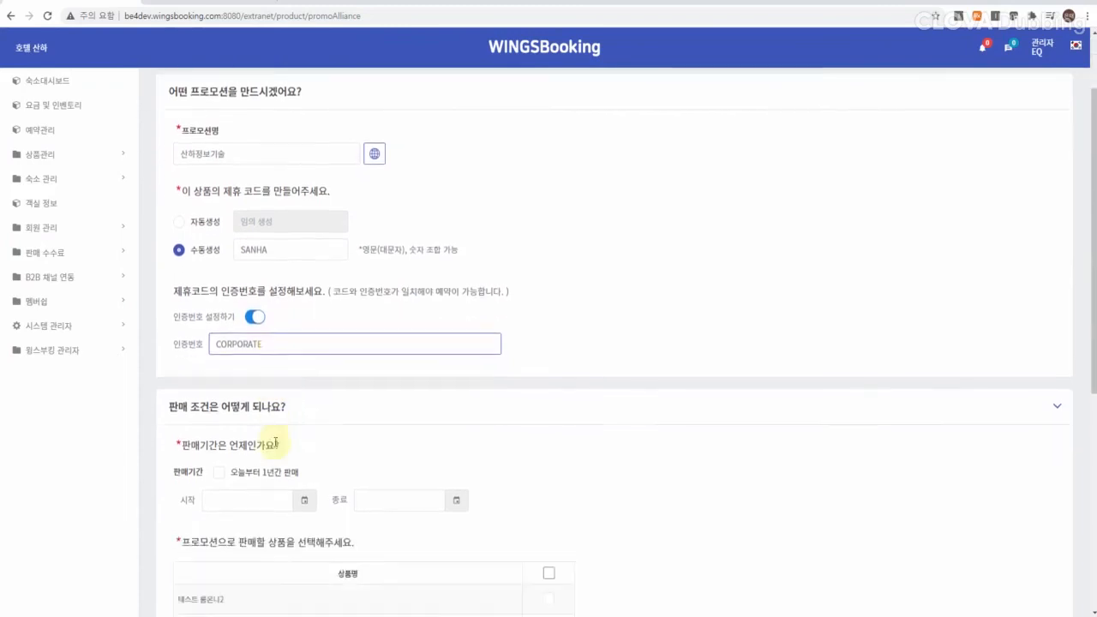
scroll(482, 420, down, 1)
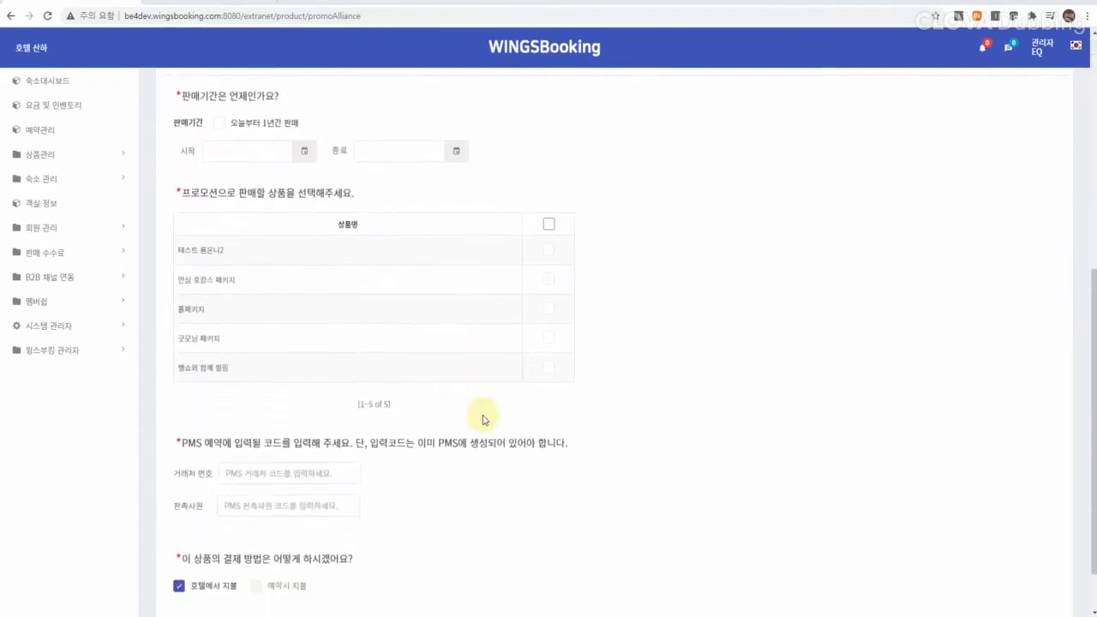
click(219, 104)
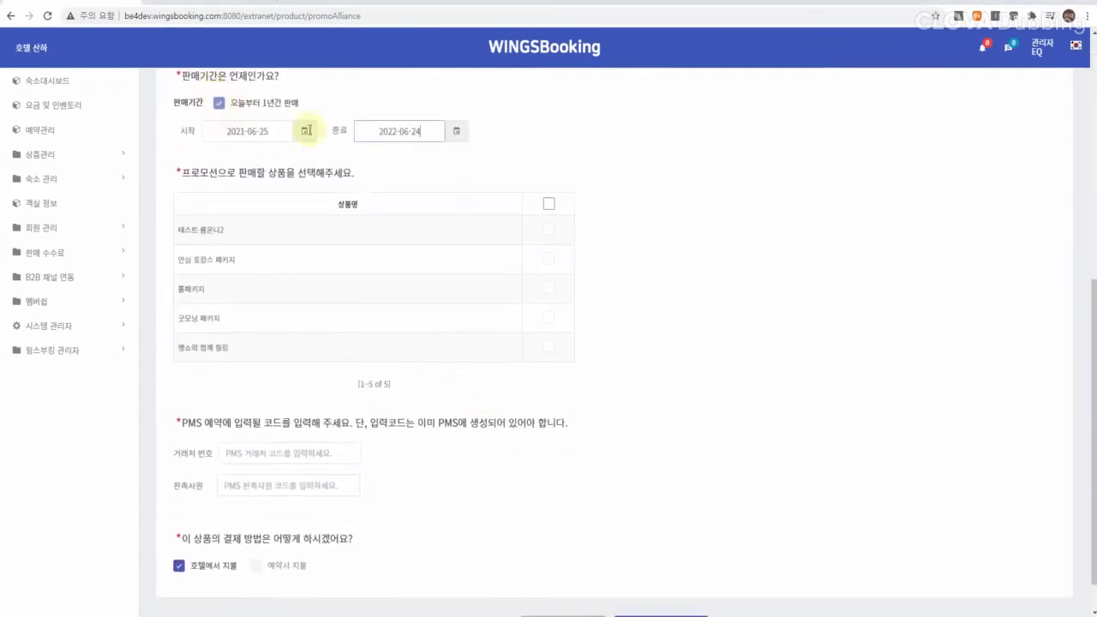
click(548, 204)
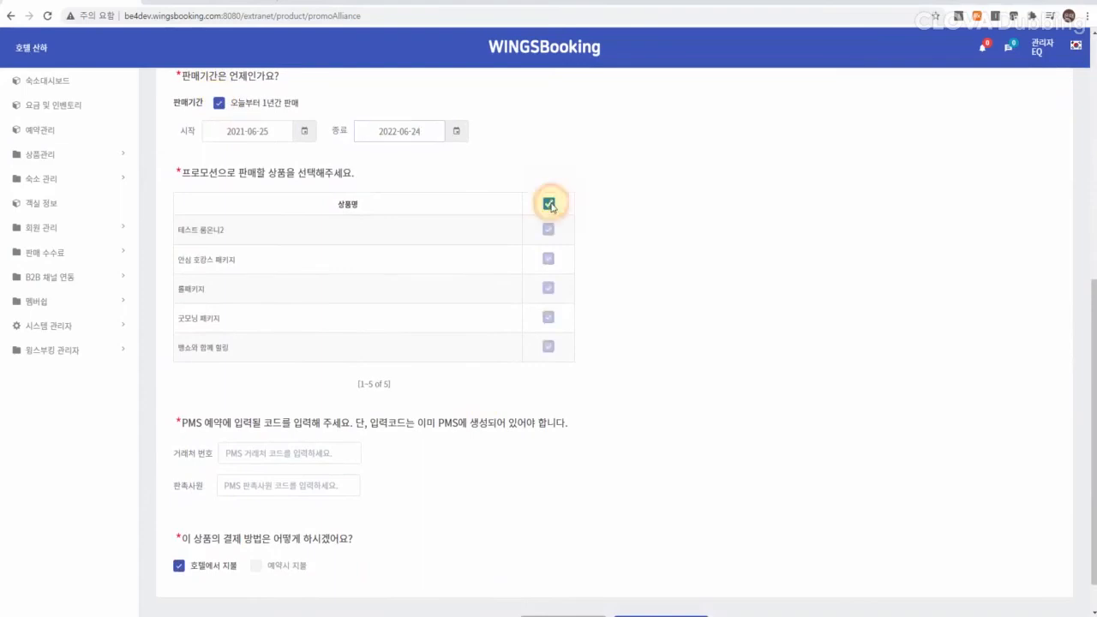
click(179, 568)
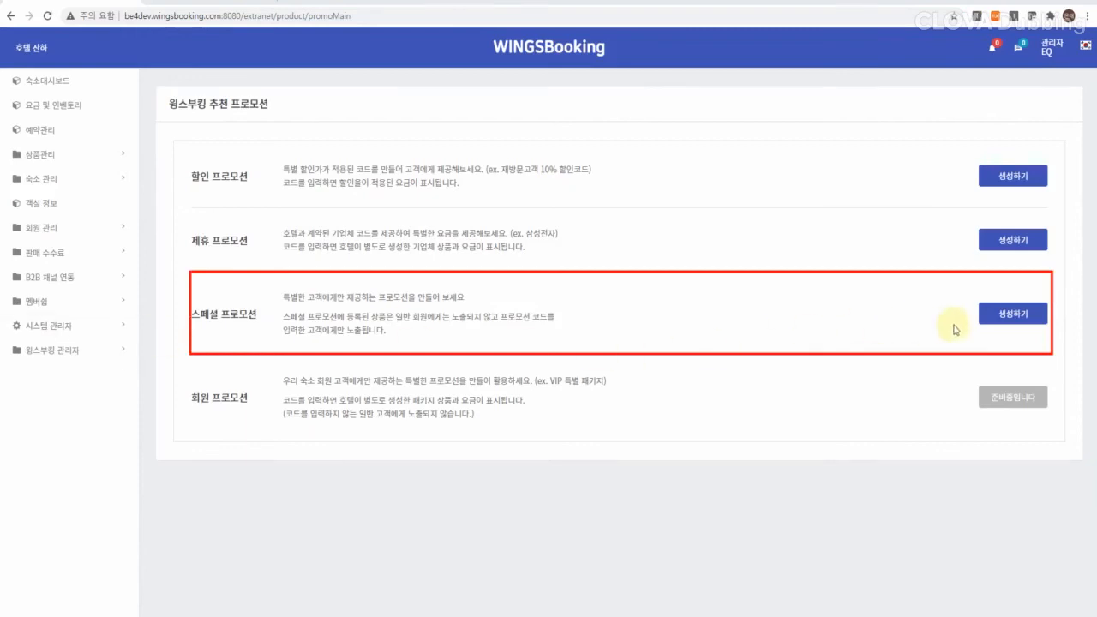
Step: Start a 스페셜 promotion named VVIP with the manual code VVIP
click(1015, 316)
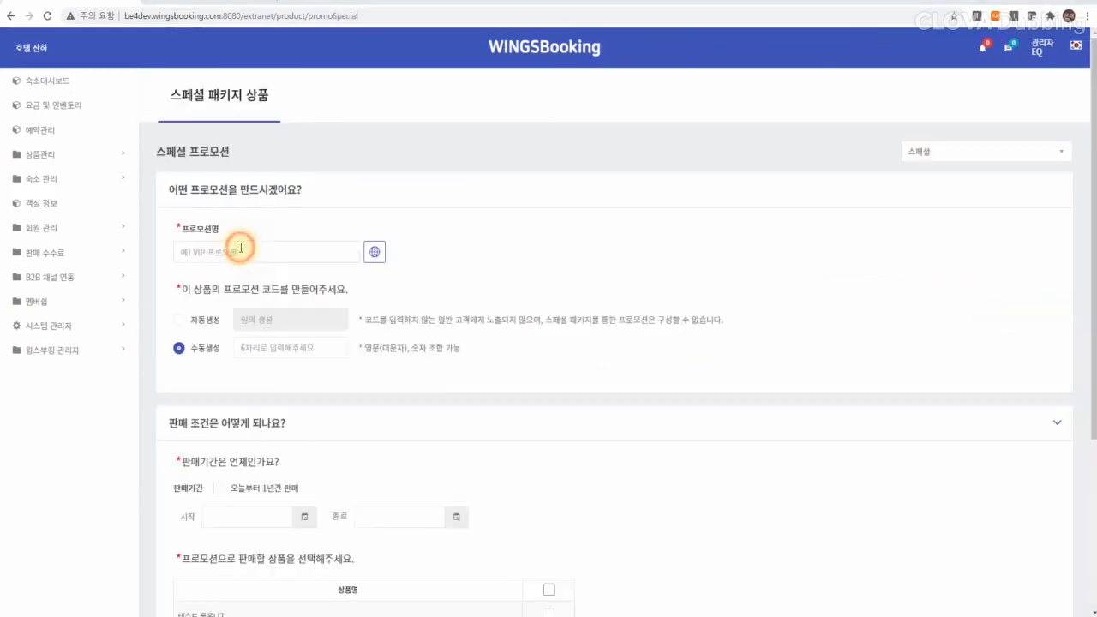
click(239, 247)
text(VVIP)
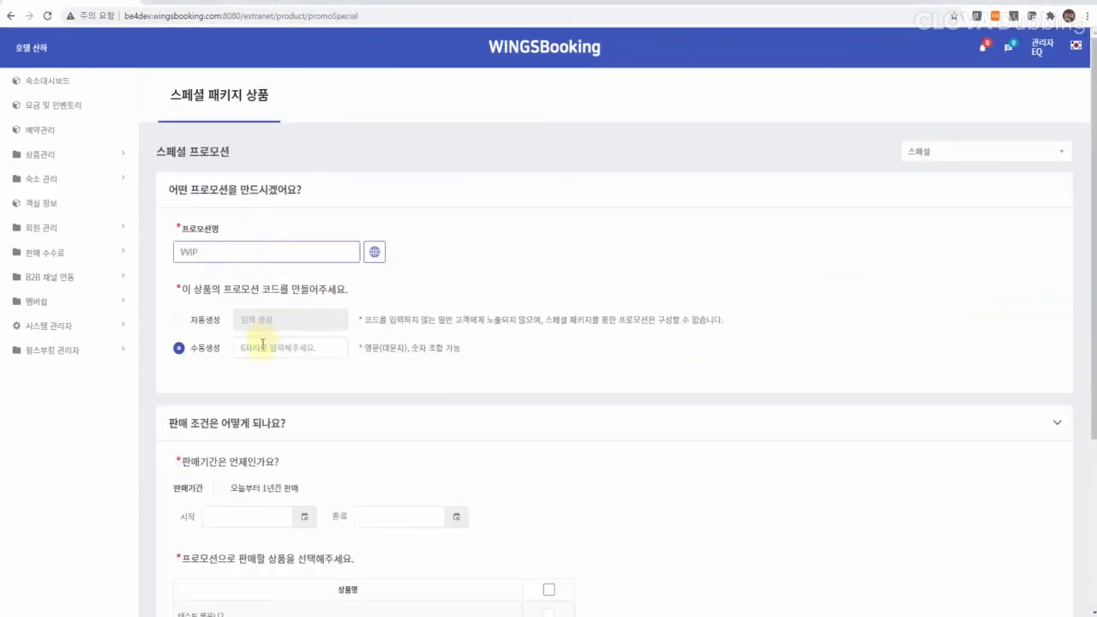
click(262, 345)
text(VVIP)
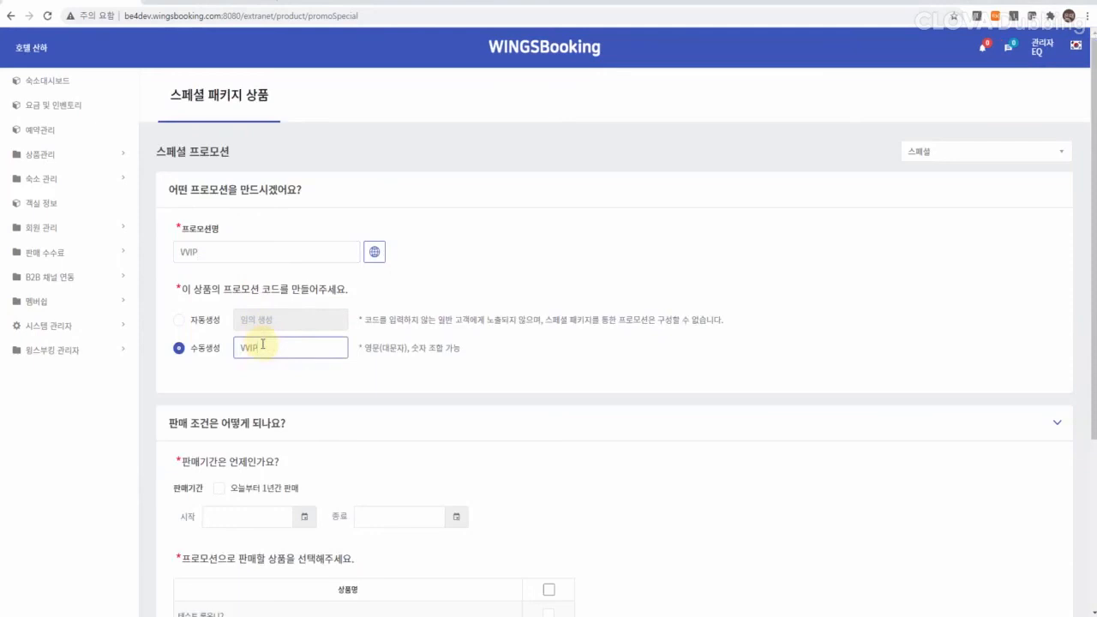
Step: Sell it for one year on the last listed package and create it
scroll(313, 433, down, 3)
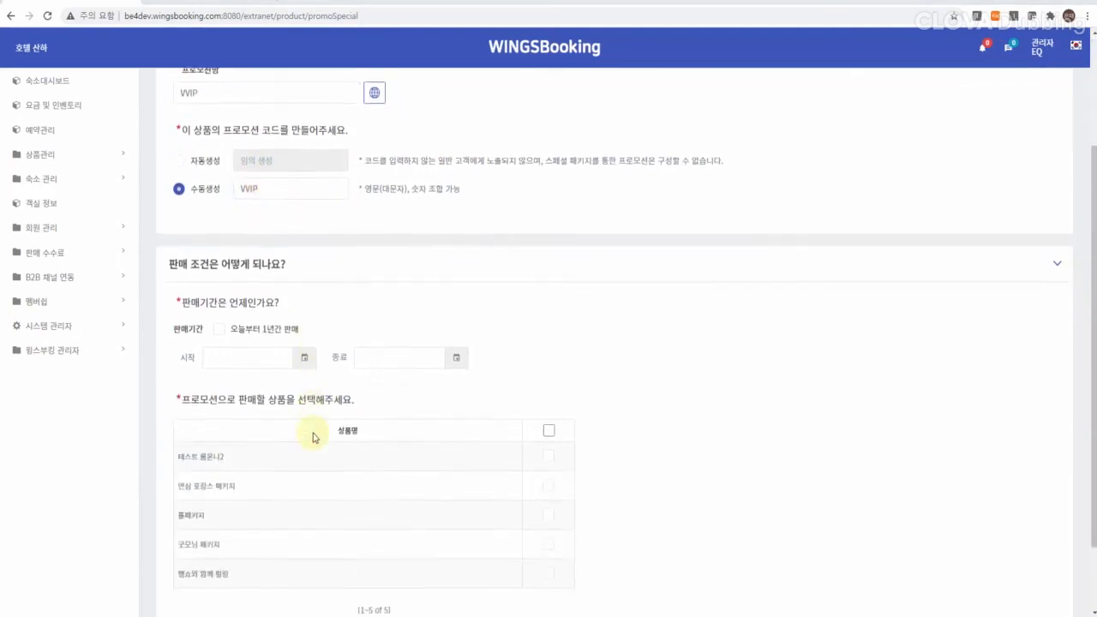
click(220, 242)
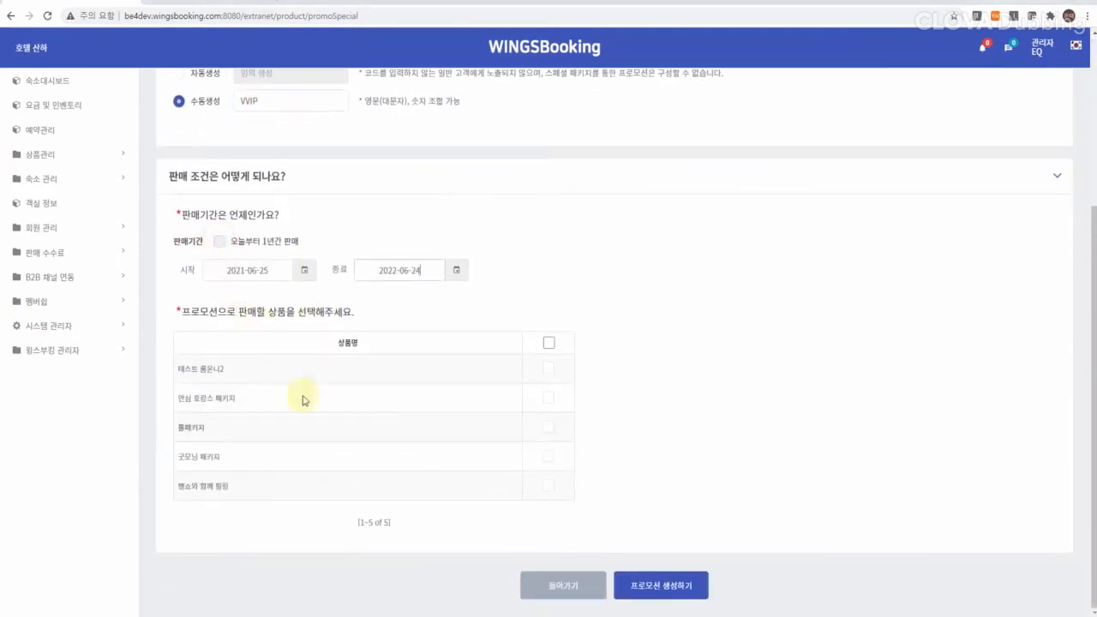
click(548, 485)
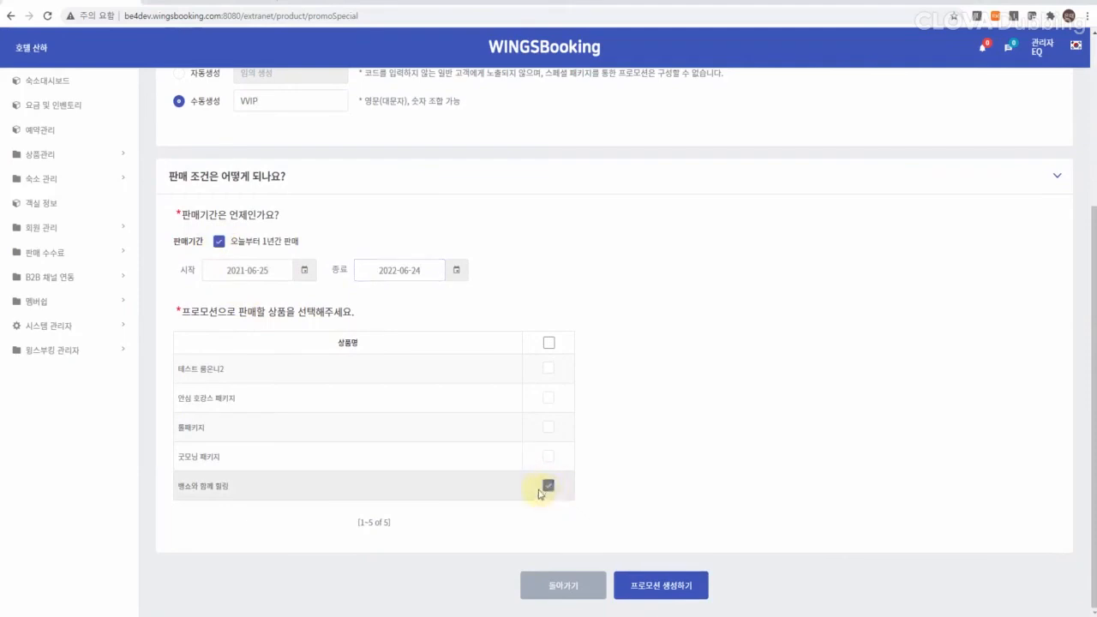
click(632, 585)
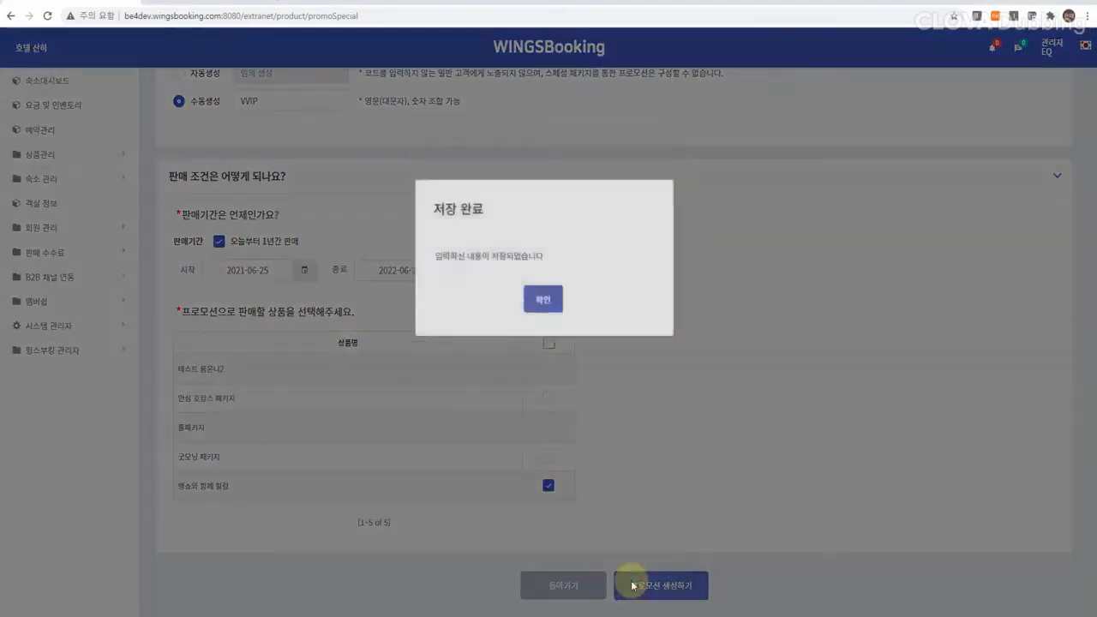
click(544, 367)
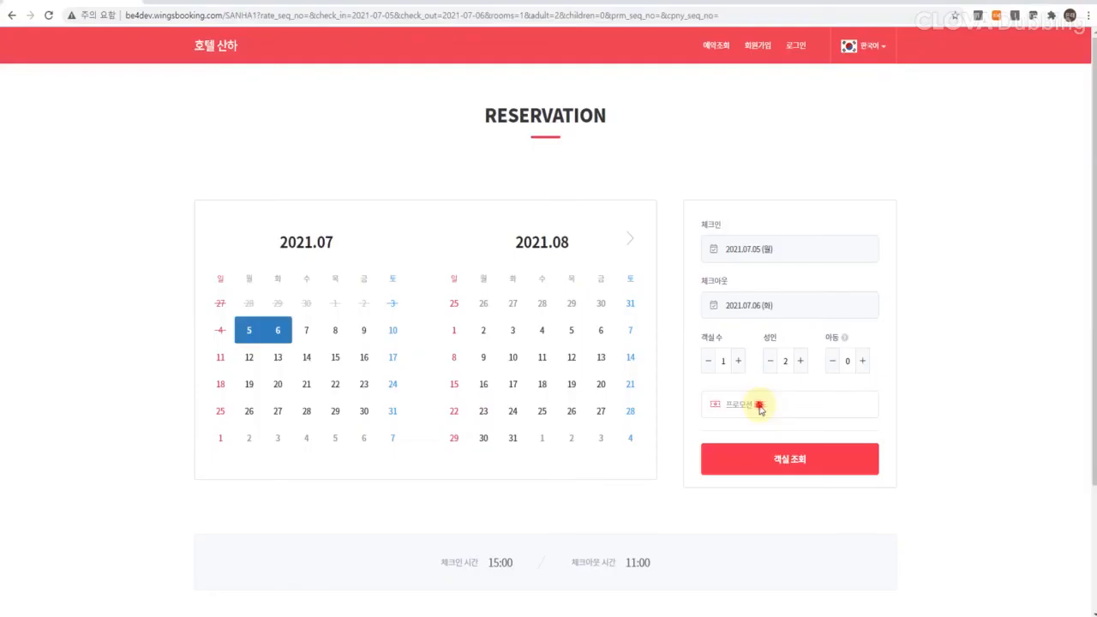
Step: Look up and apply the discount code DIRECT to the booking
click(759, 404)
click(514, 297)
click(511, 348)
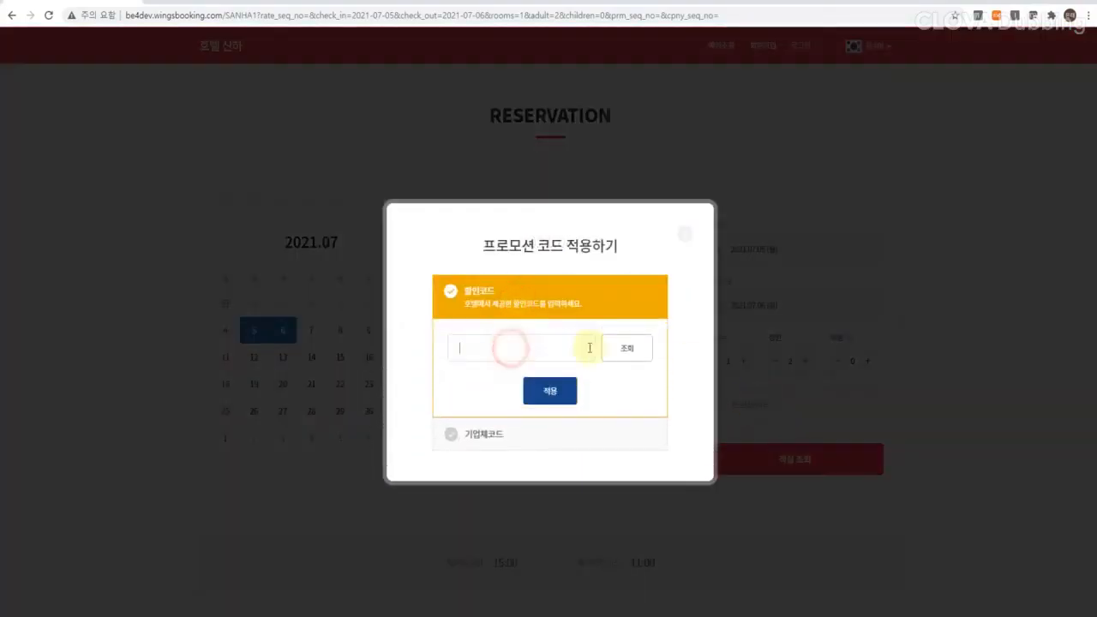
text(DIRECT)
click(615, 349)
click(543, 401)
Step: Book the 스탠다드 더블 room at its discounted promotion rate
click(774, 452)
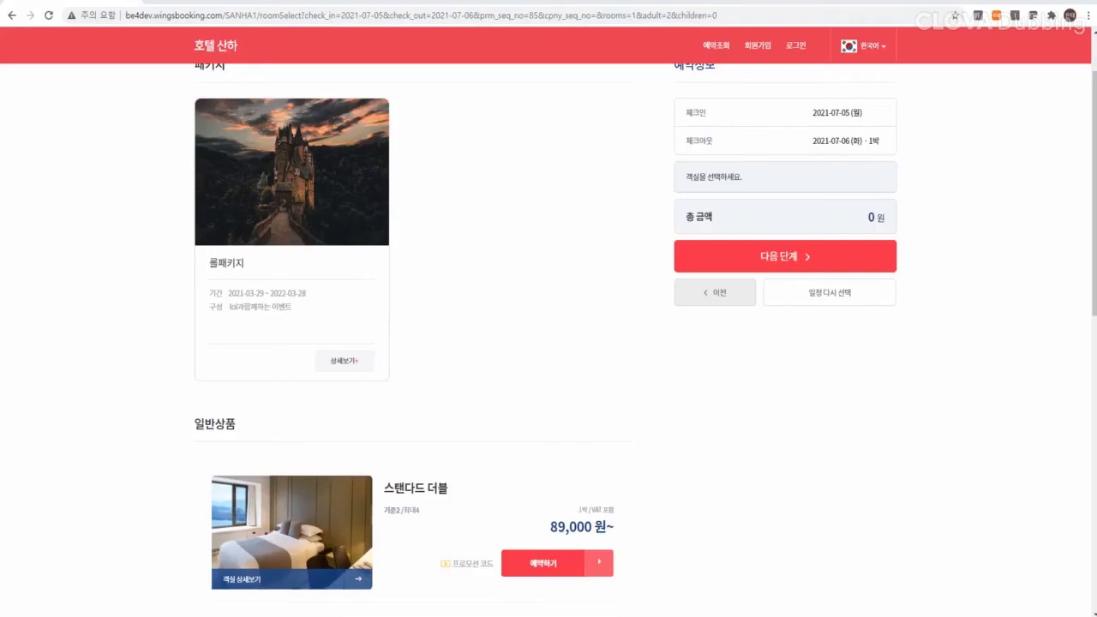
click(543, 564)
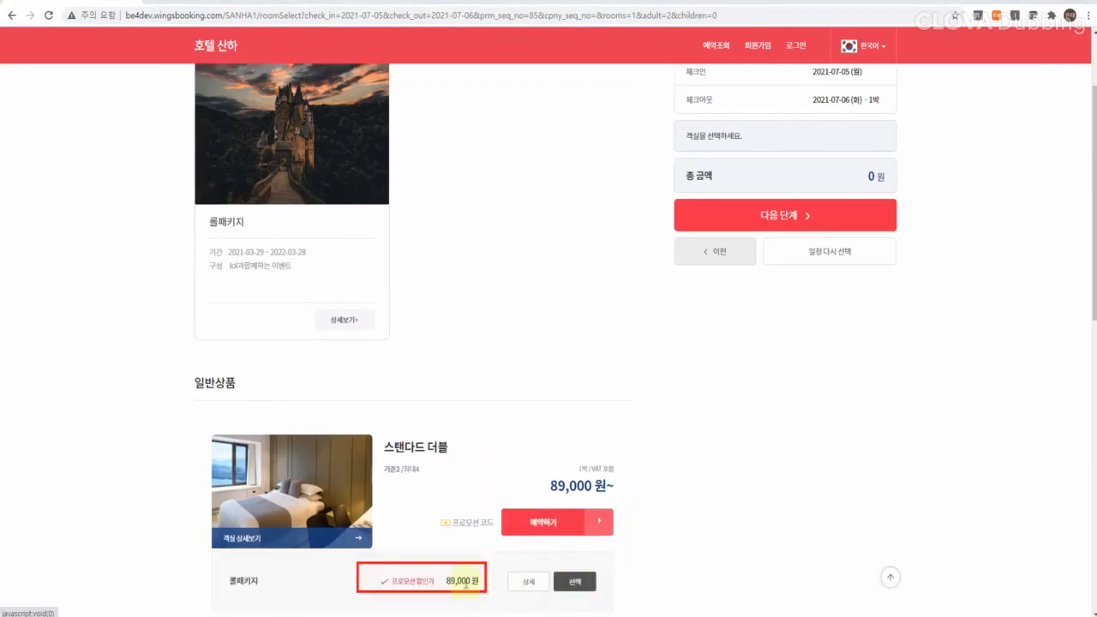
click(594, 581)
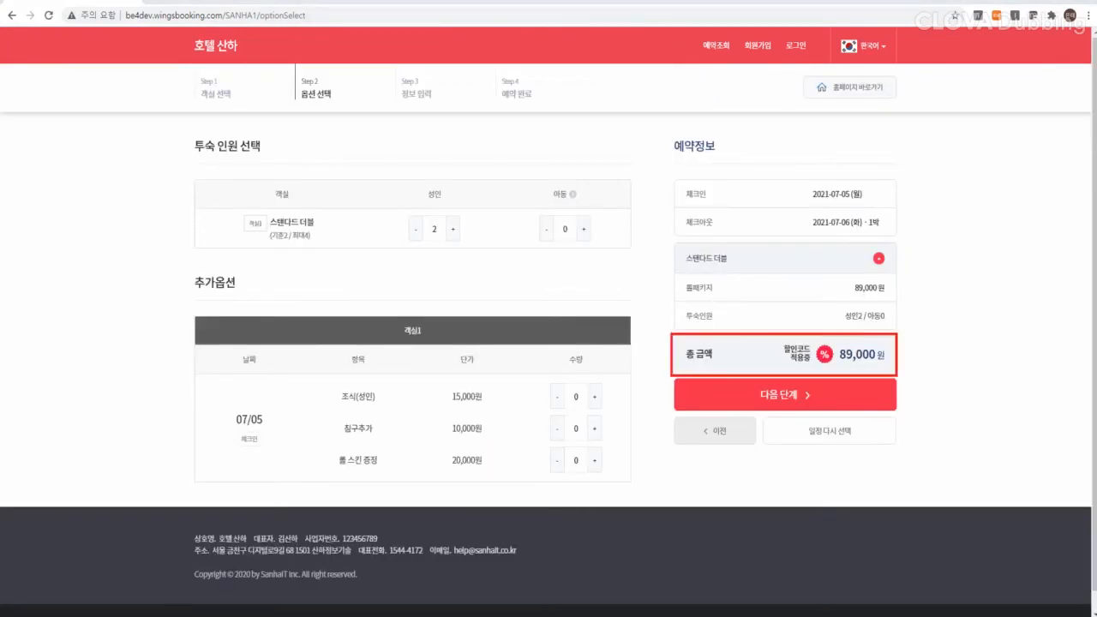
click(770, 397)
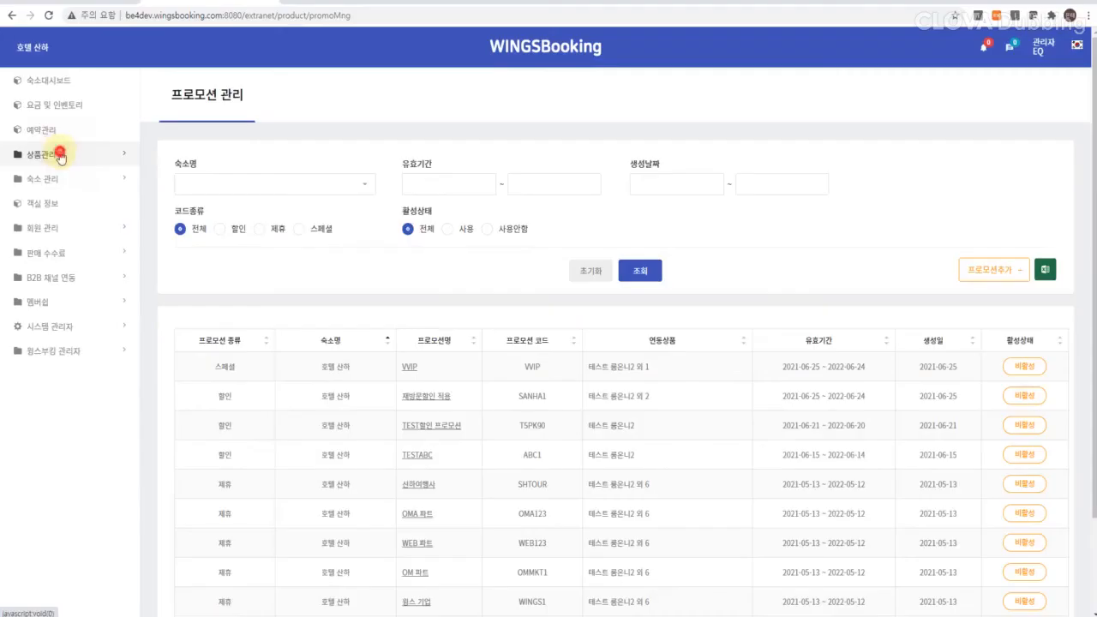
Step: Expand 상품관리 in the sidebar and go to the 서비스옵션 page
click(56, 151)
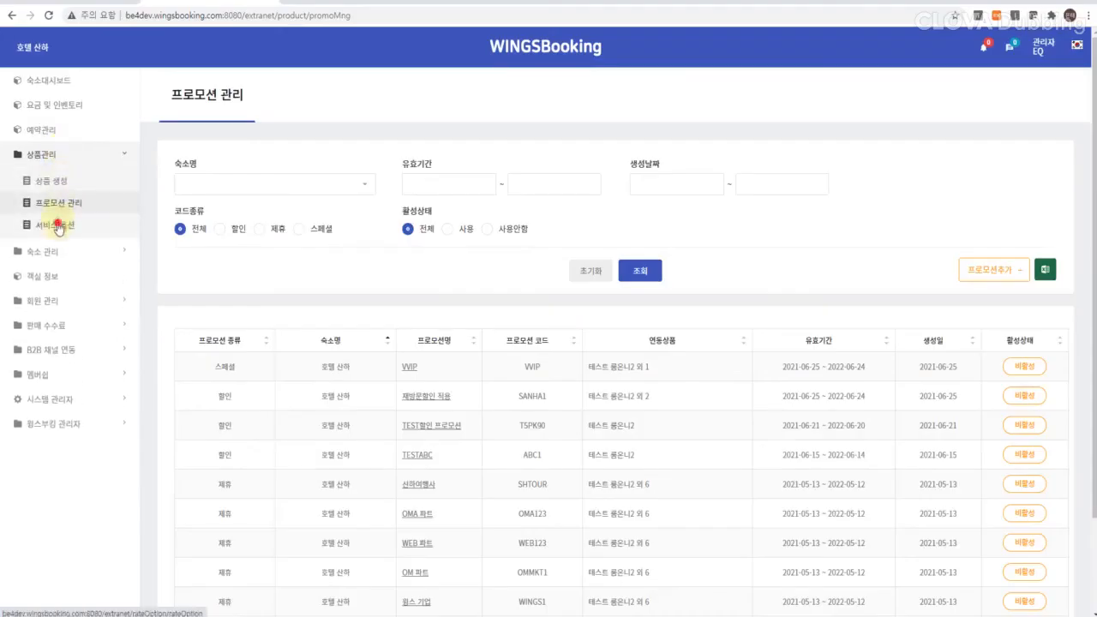
click(58, 226)
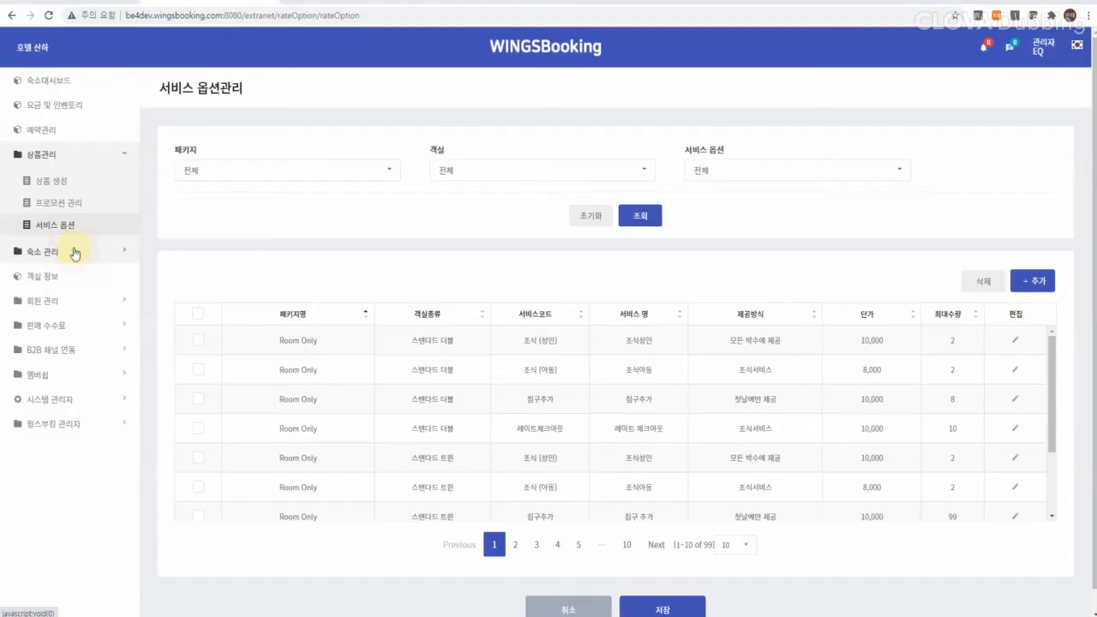
Step: Check the service code list, then add a 조식 (성인) option for the package's 전체객실
click(74, 251)
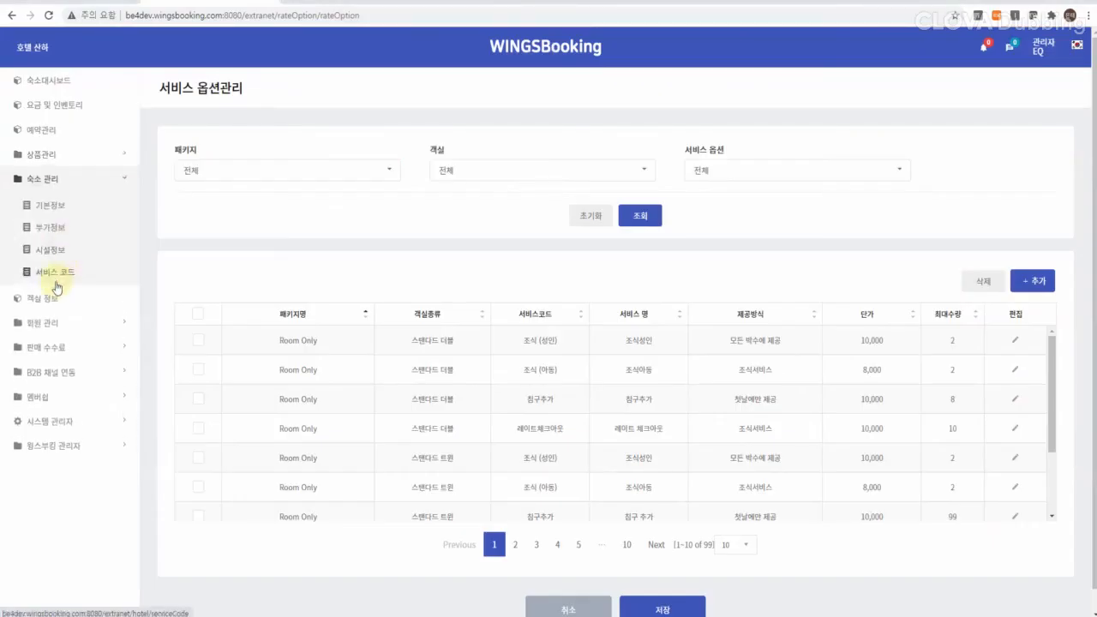
click(55, 275)
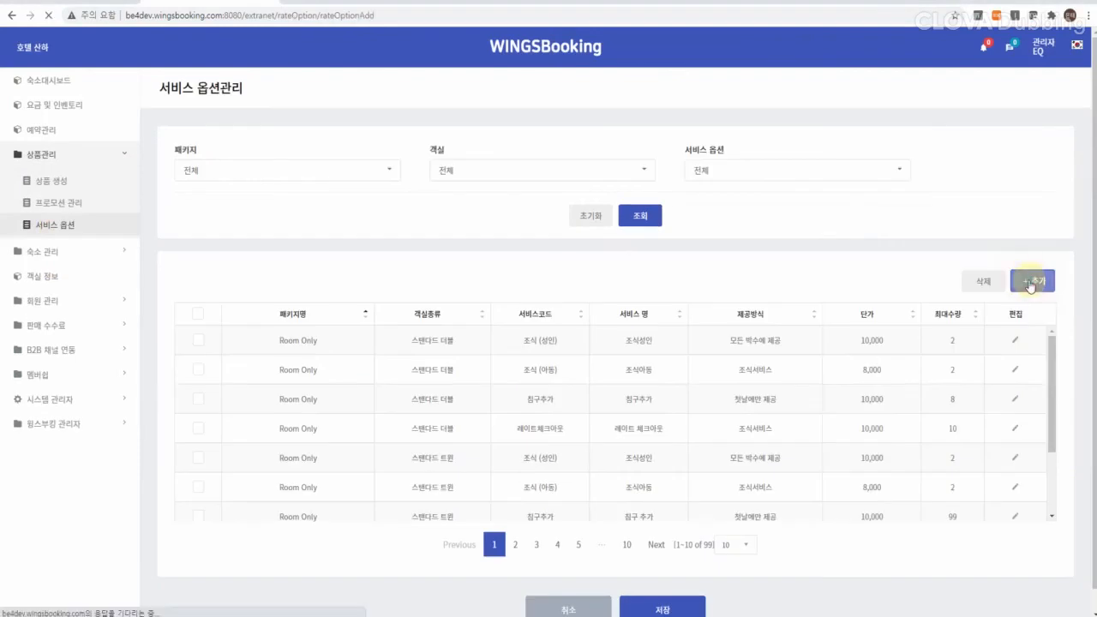
click(1030, 283)
click(409, 322)
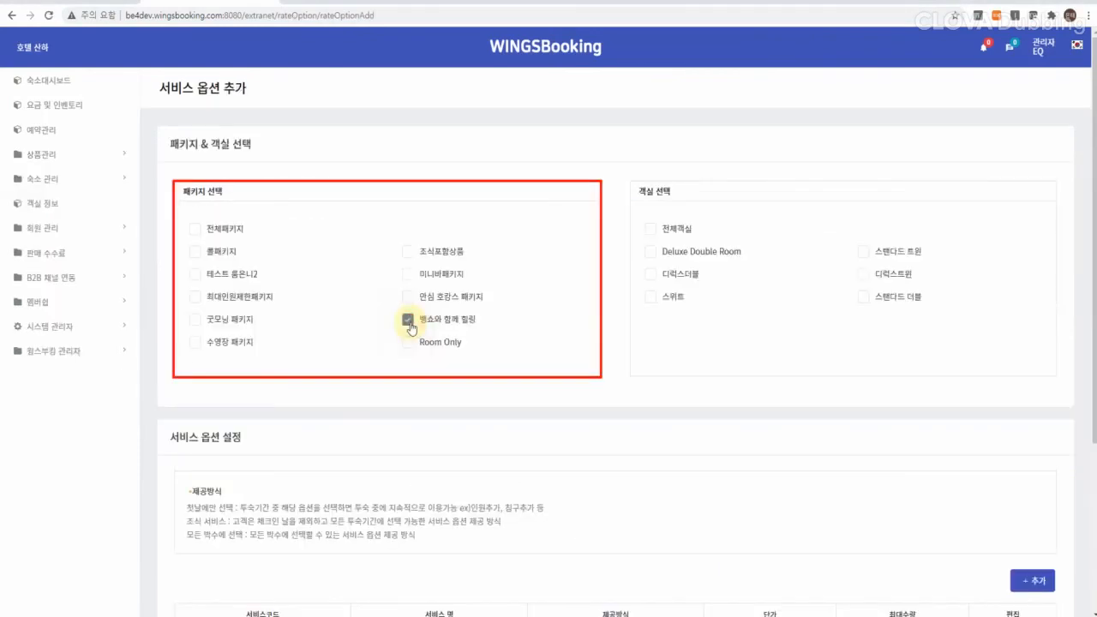
click(650, 228)
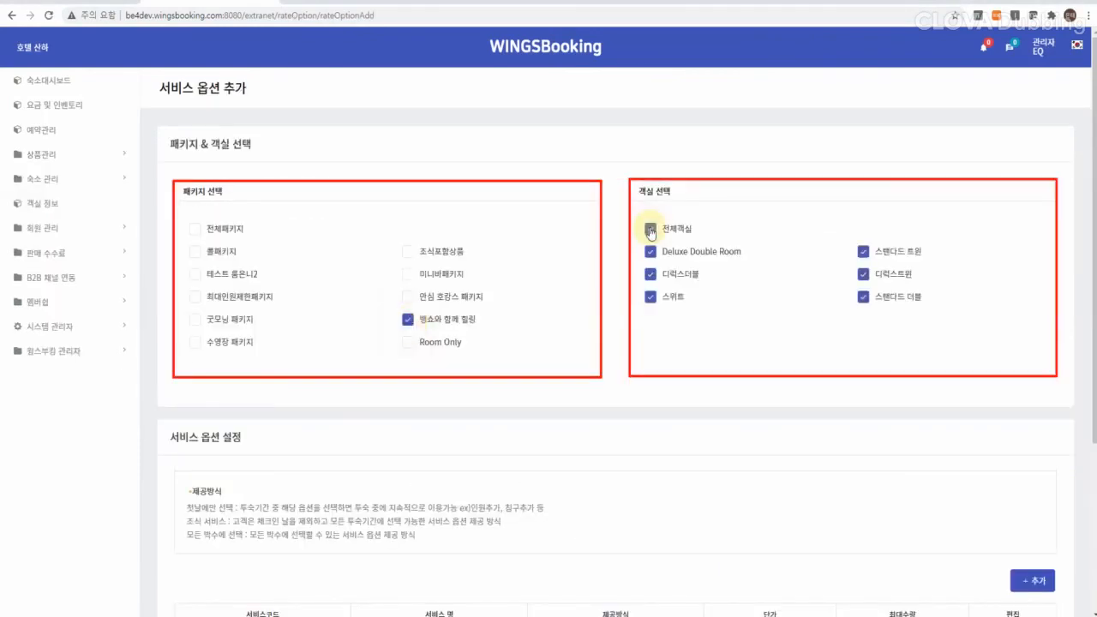
scroll(343, 428, down, 3)
click(262, 398)
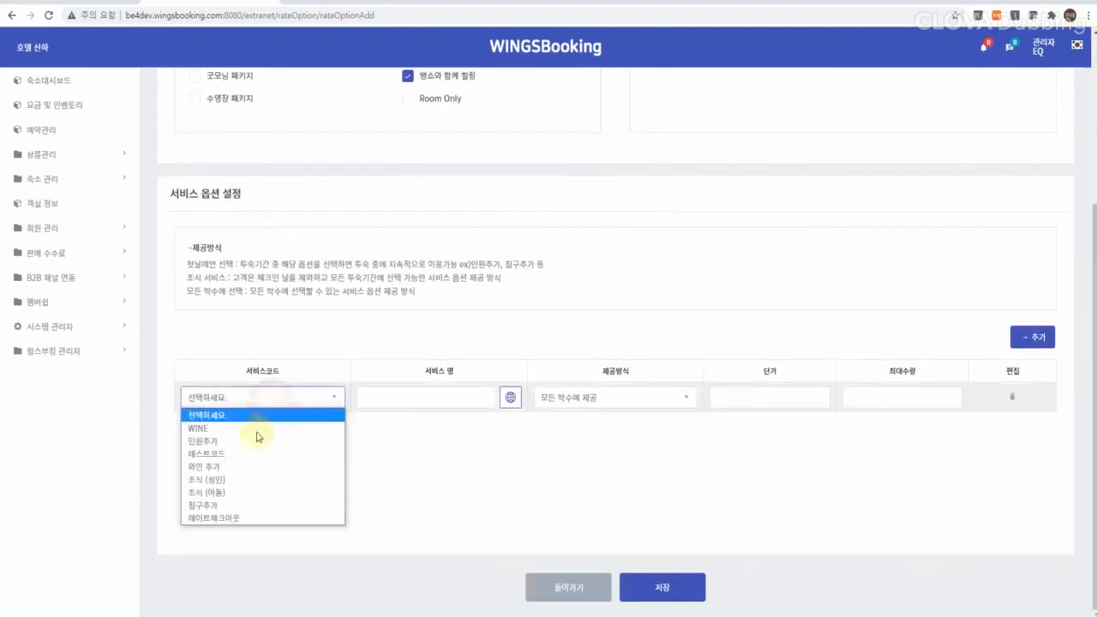
click(210, 479)
Step: Provide it on the first night only at 20,000, maximum 2, and save
click(614, 397)
click(615, 425)
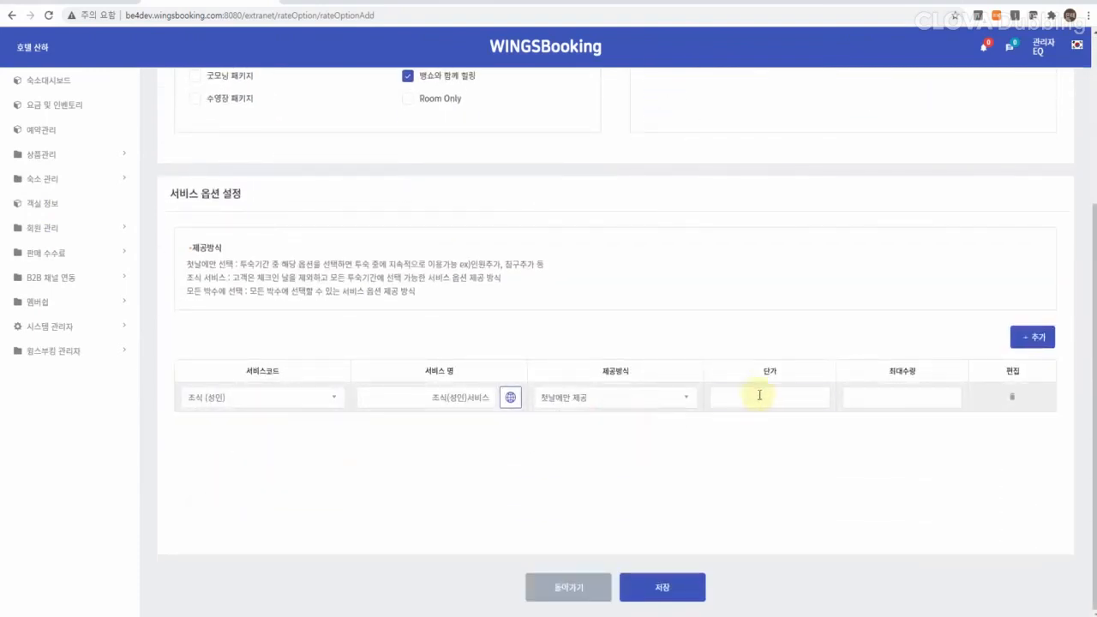
click(759, 395)
text(20000)
click(901, 395)
text(2)
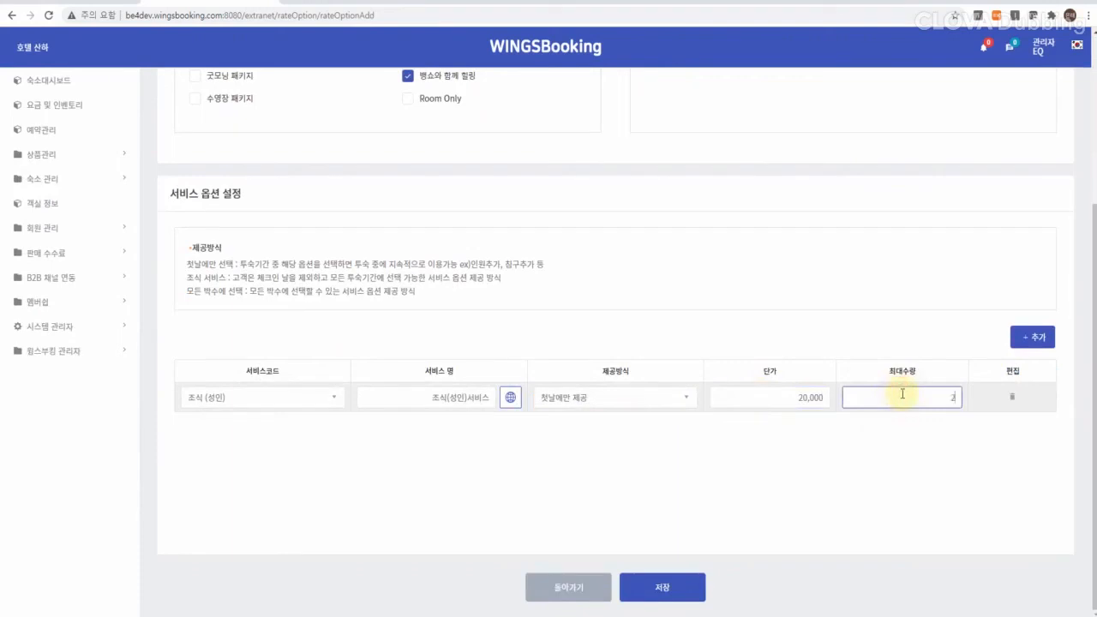
click(676, 588)
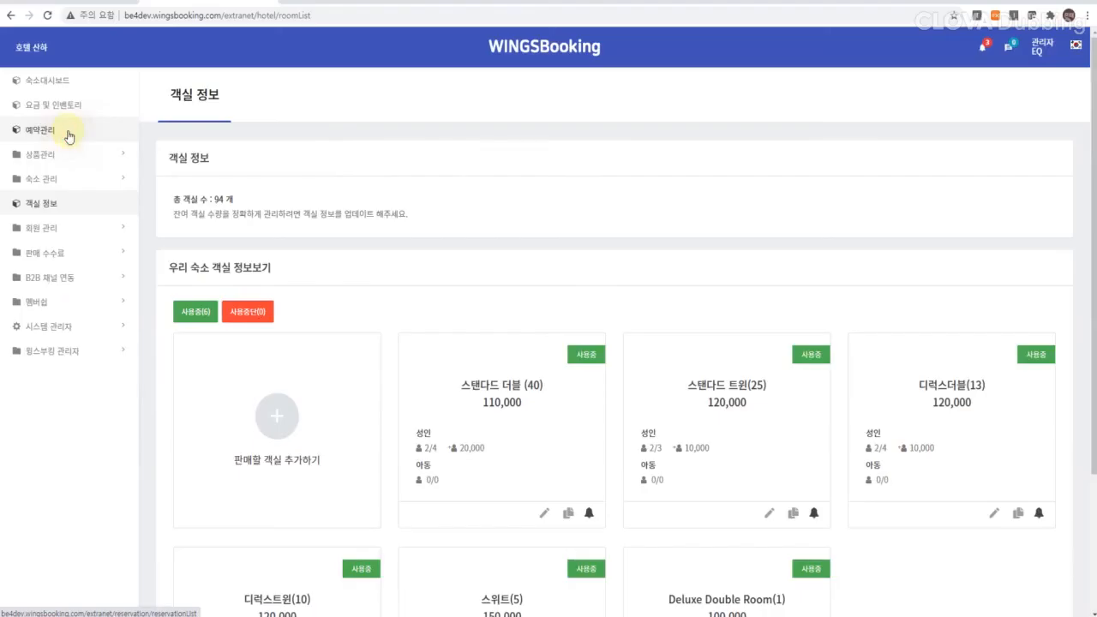
Step: Open 예약관리 and search to list the five confirmed reservations
click(66, 132)
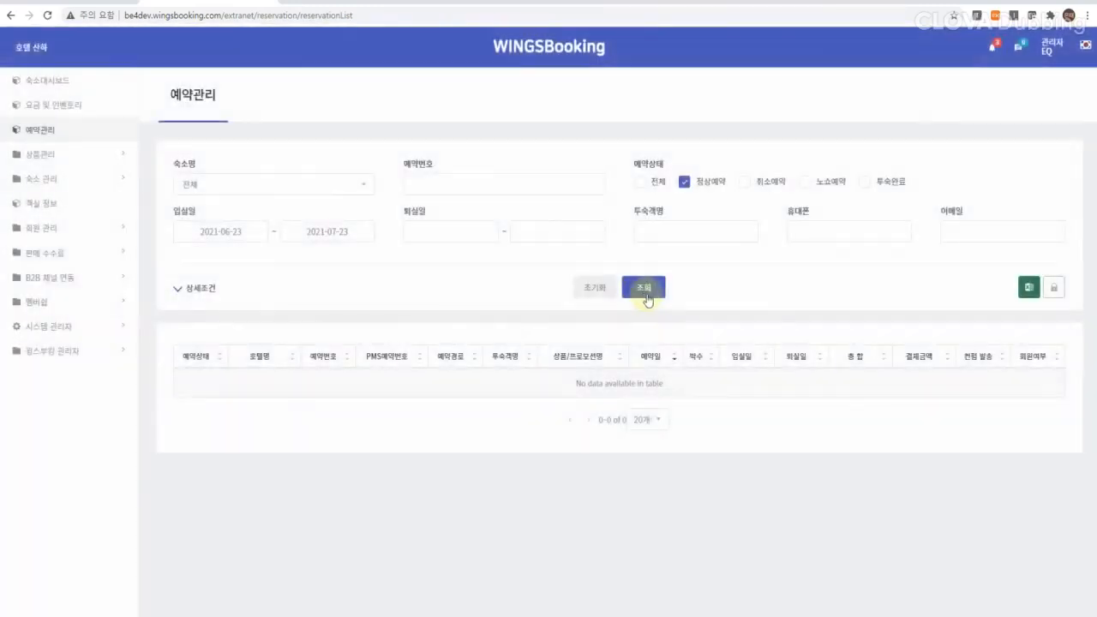
click(646, 295)
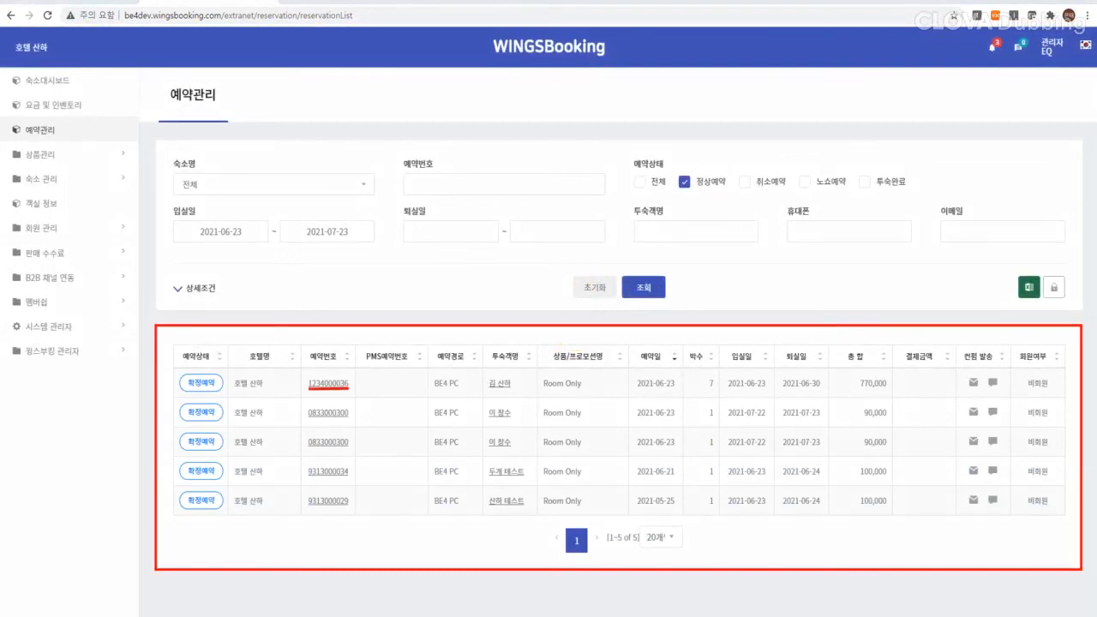
Step: Open the first reservation's details and unlock its masked phone and e-mail with the account password
click(500, 389)
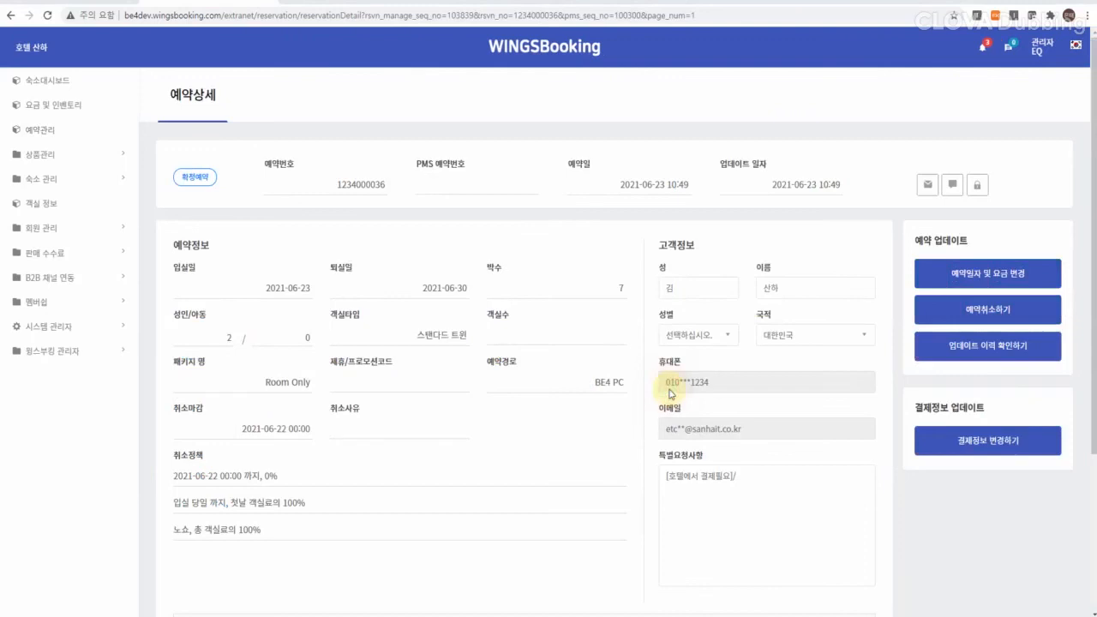
drag(668, 391, 704, 392)
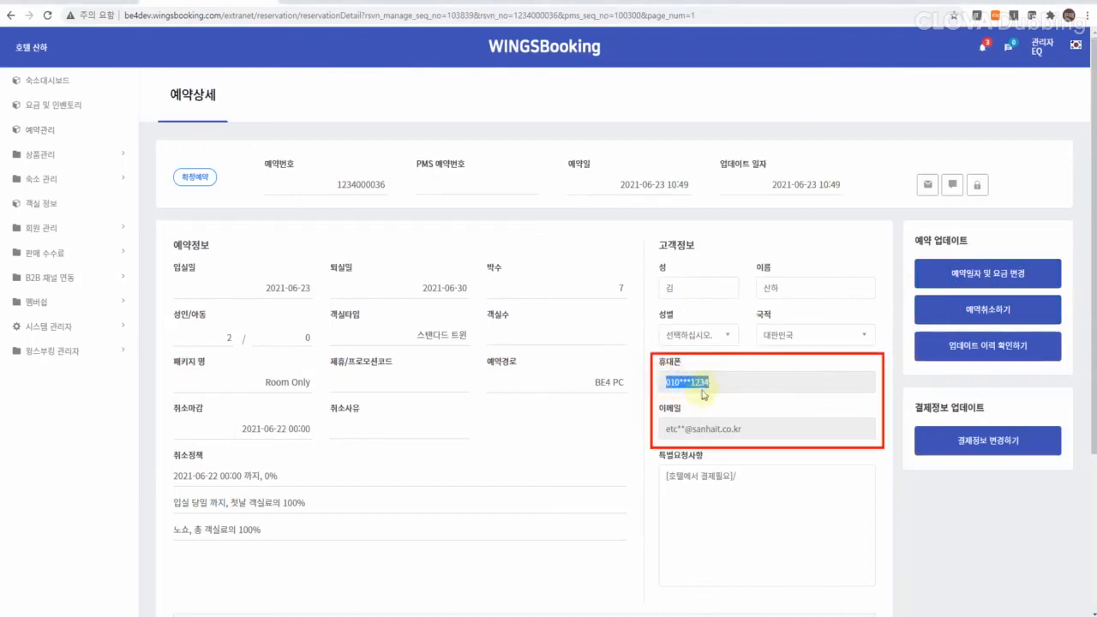
drag(666, 430, 744, 437)
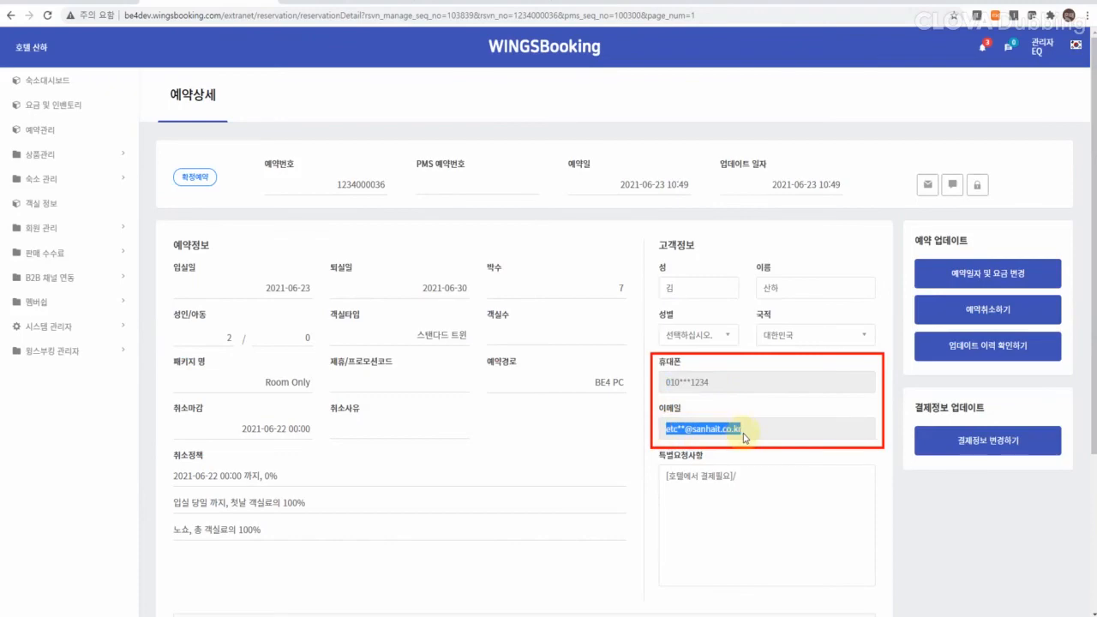
click(976, 187)
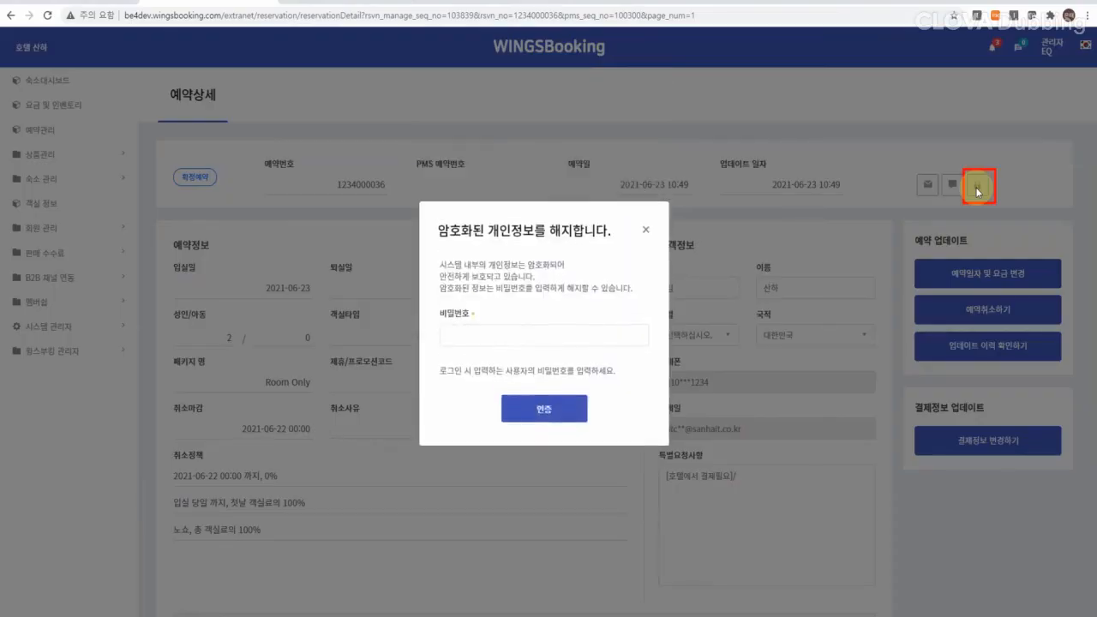
click(509, 330)
key(ctrl+v)
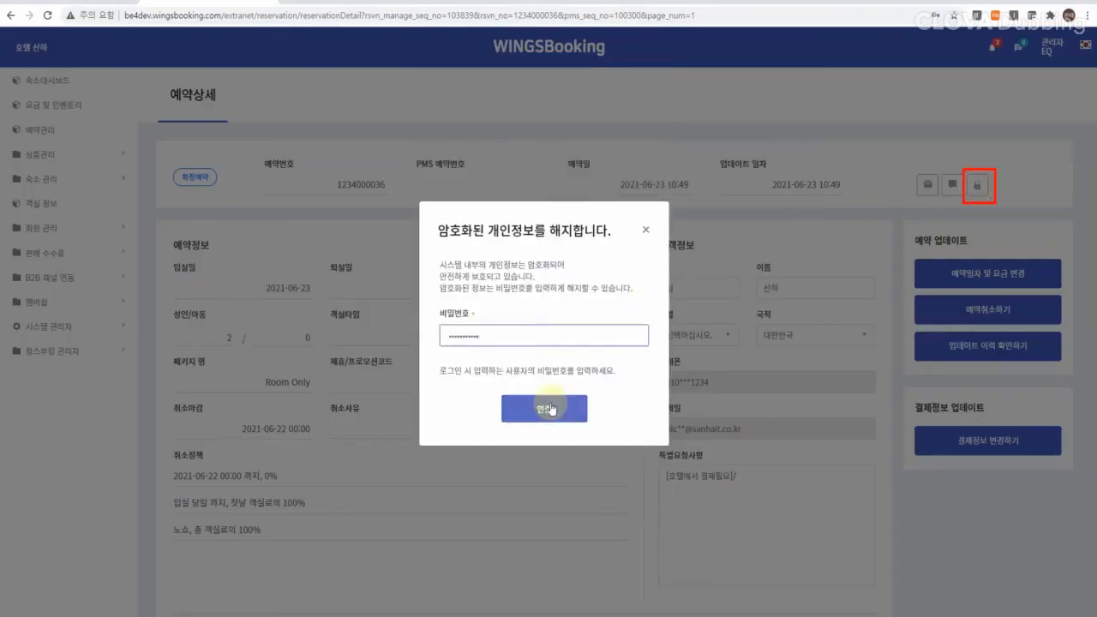
click(551, 409)
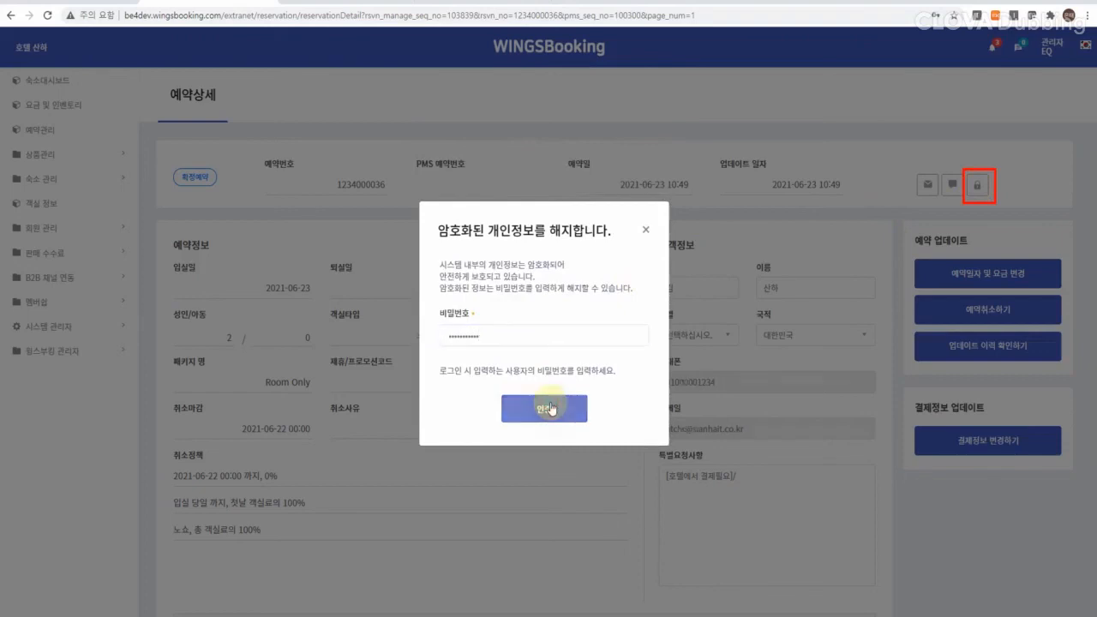
click(548, 363)
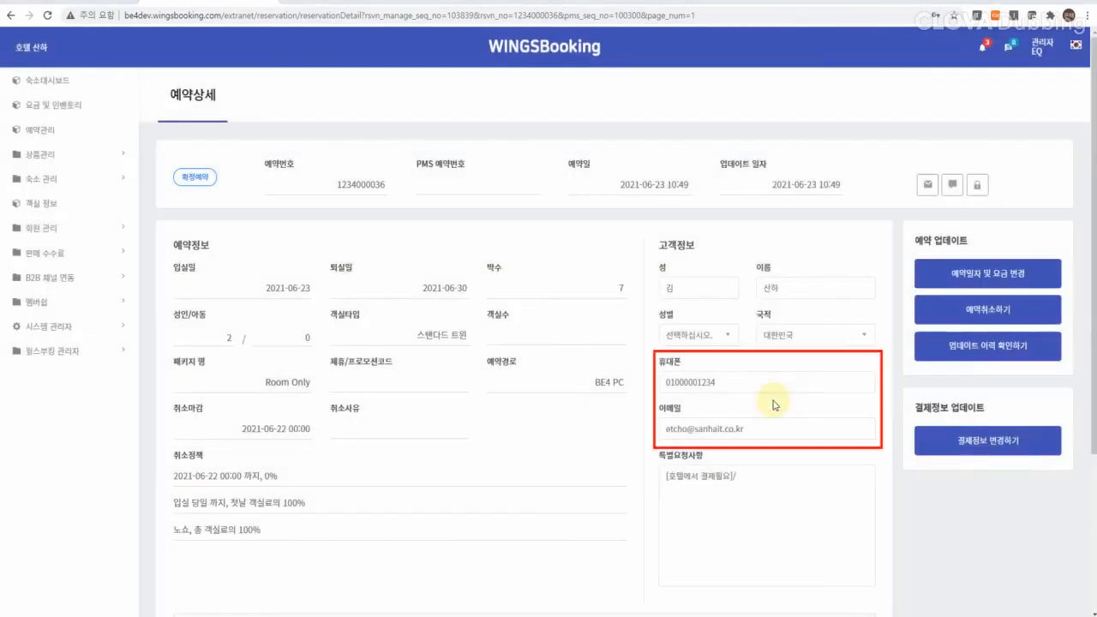
Step: Expand the 총 합계 and 상세보기 details to review 700,000 room charges plus 70,000 breakfast
scroll(539, 142, down, 2)
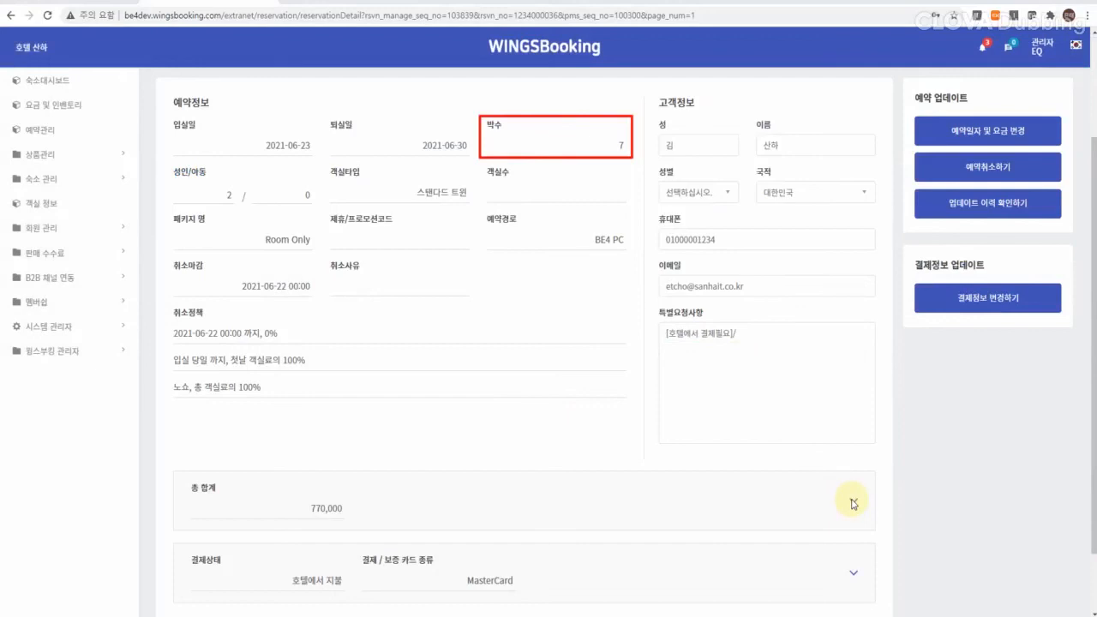
click(853, 504)
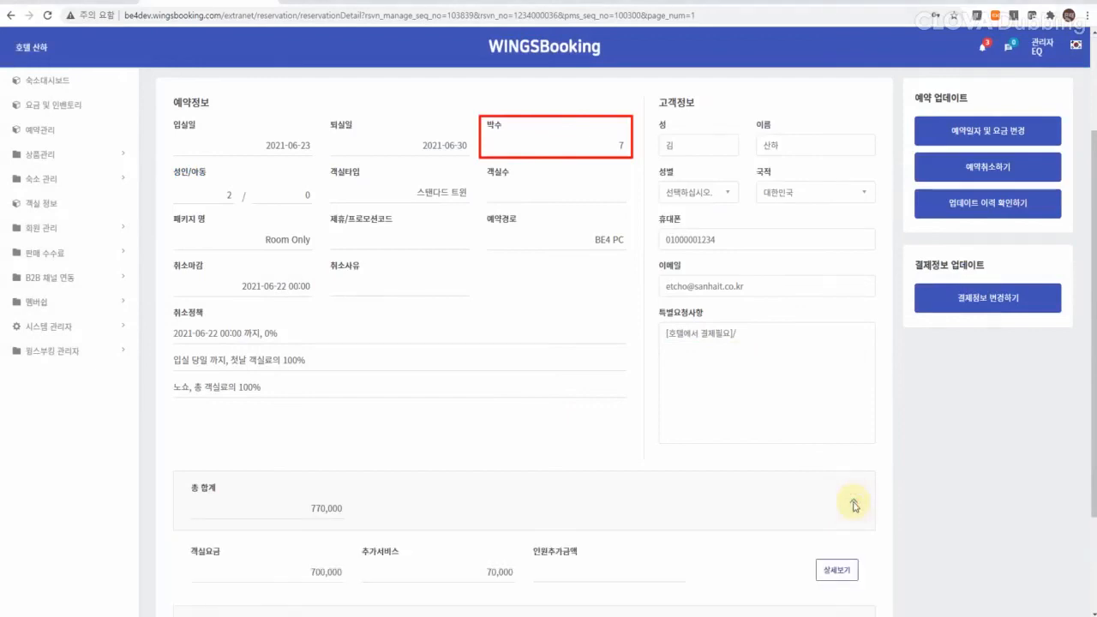
scroll(838, 535, down, 1)
click(838, 531)
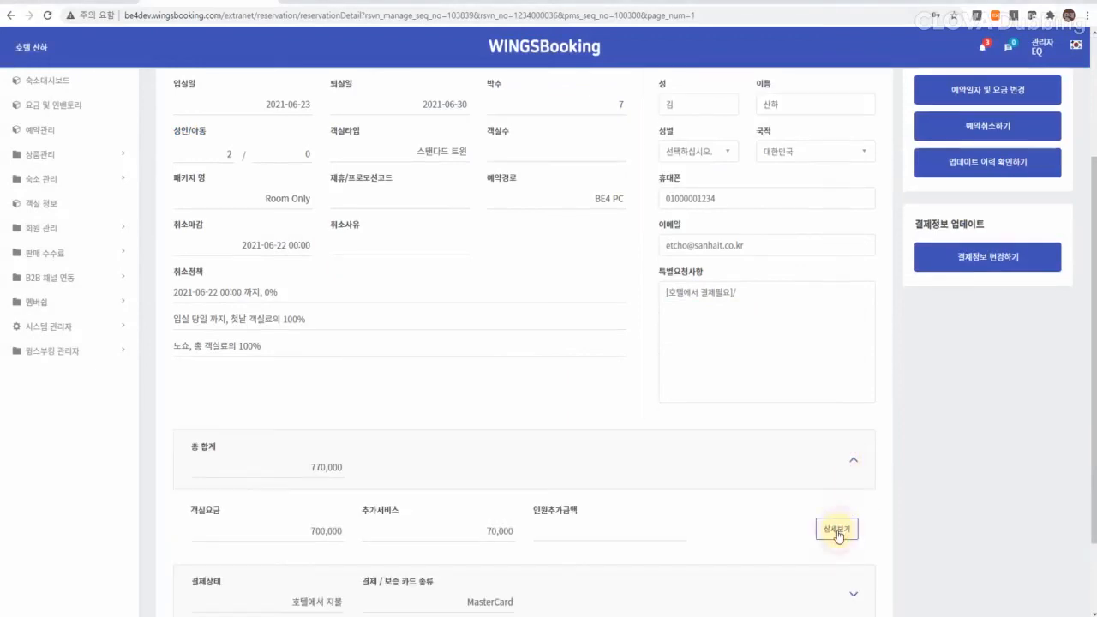
scroll(417, 345, down, 1)
scroll(418, 345, down, 2)
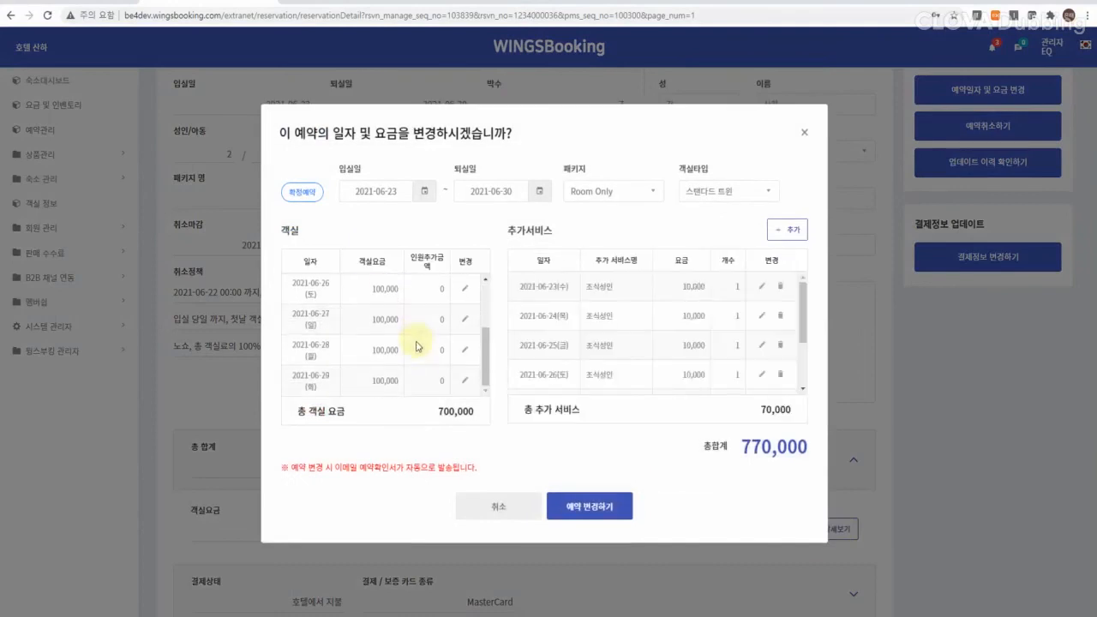
scroll(669, 332, down, 3)
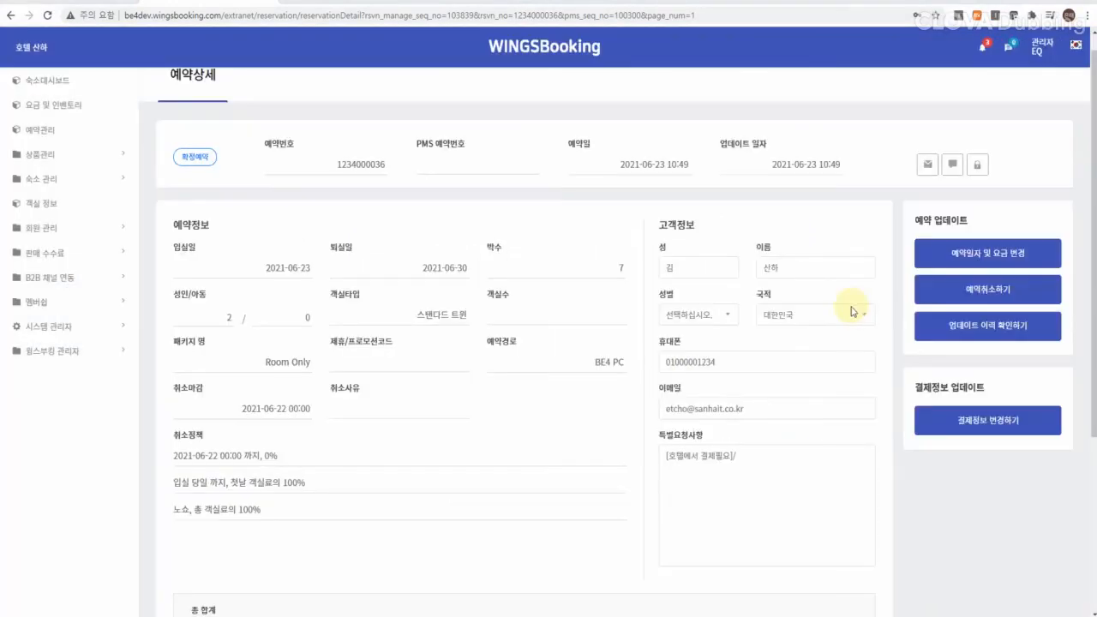
Step: Review the 2021-06-23 to 06-30 dates, room type and rate rows, then apply the reservation change
click(987, 251)
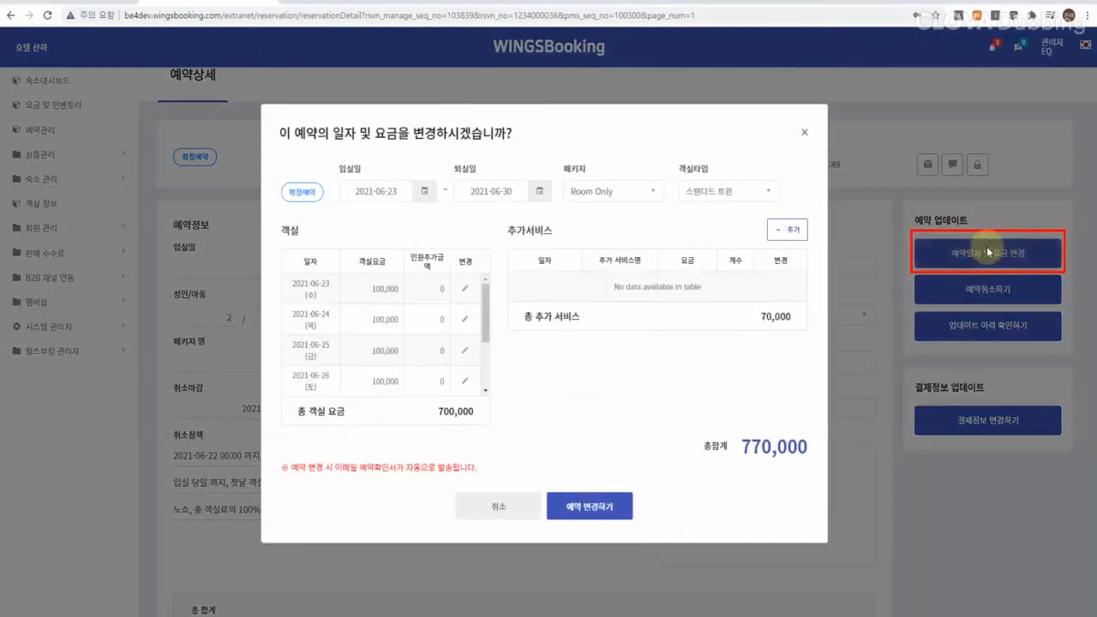
click(525, 184)
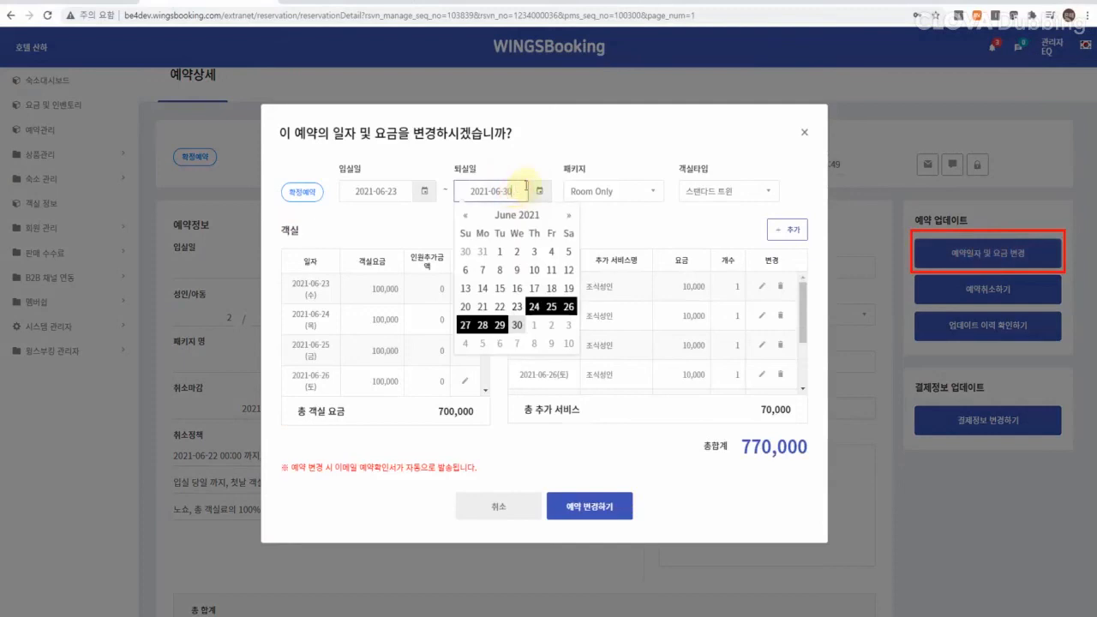
click(727, 190)
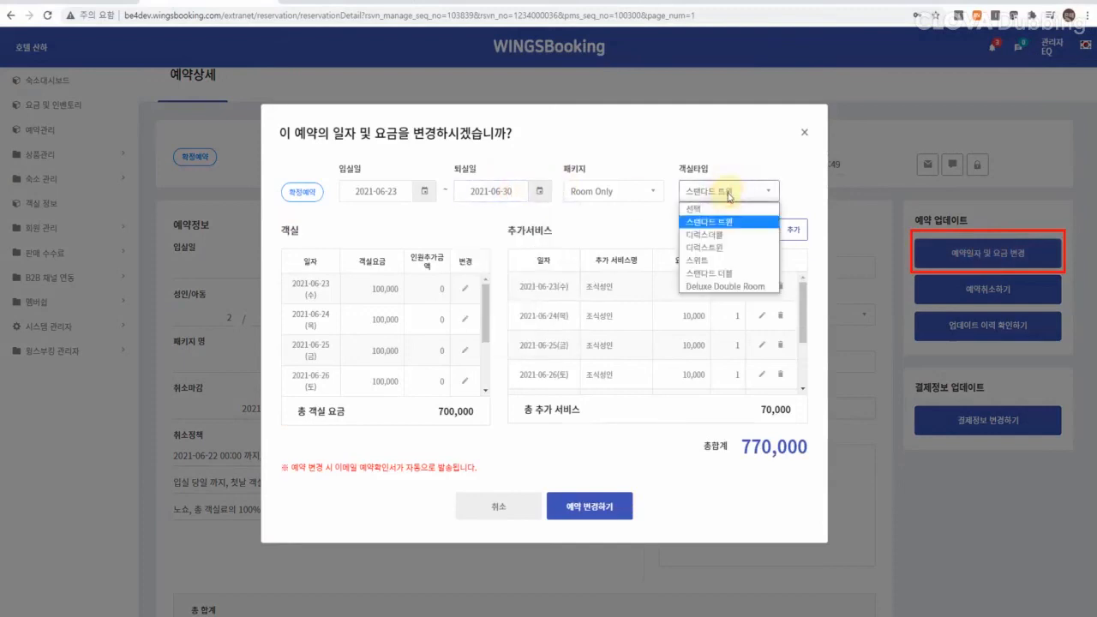
click(463, 288)
click(464, 289)
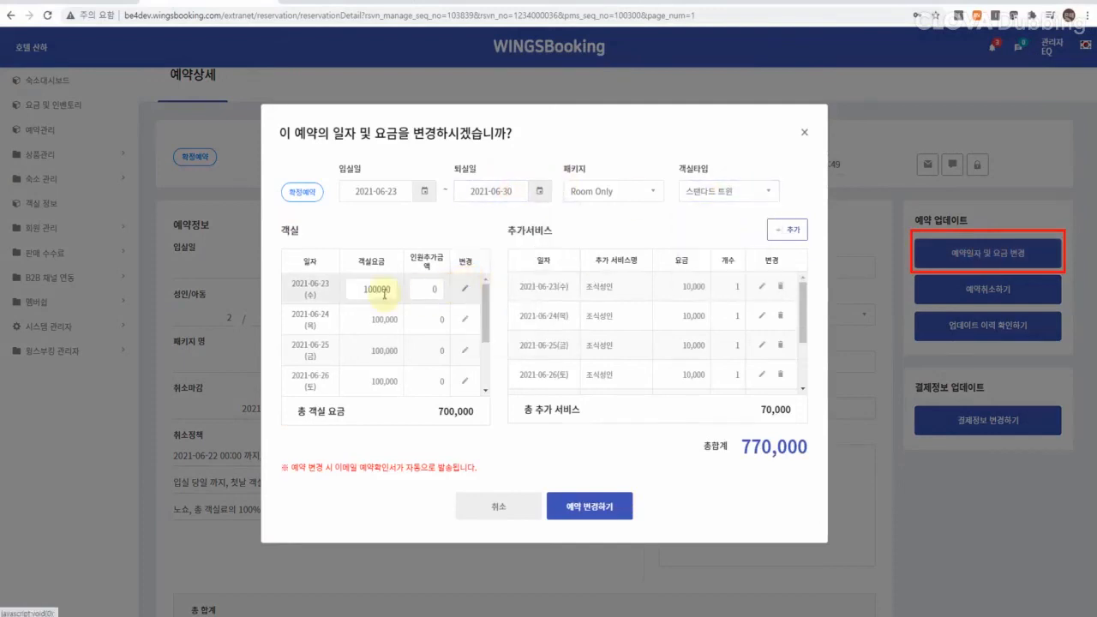
click(464, 289)
click(761, 288)
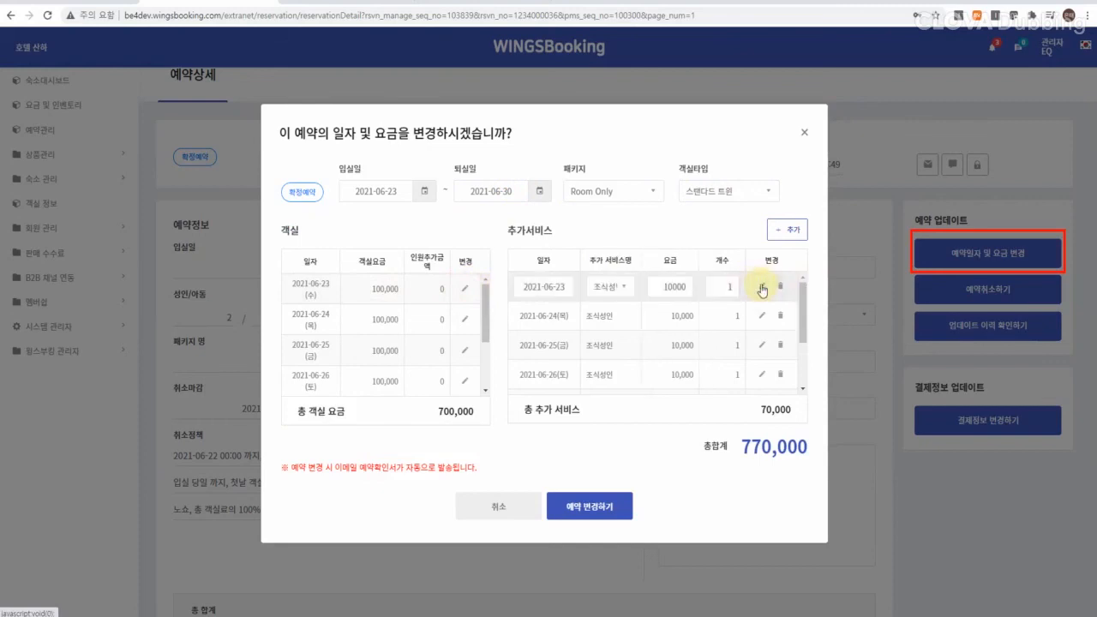
click(760, 288)
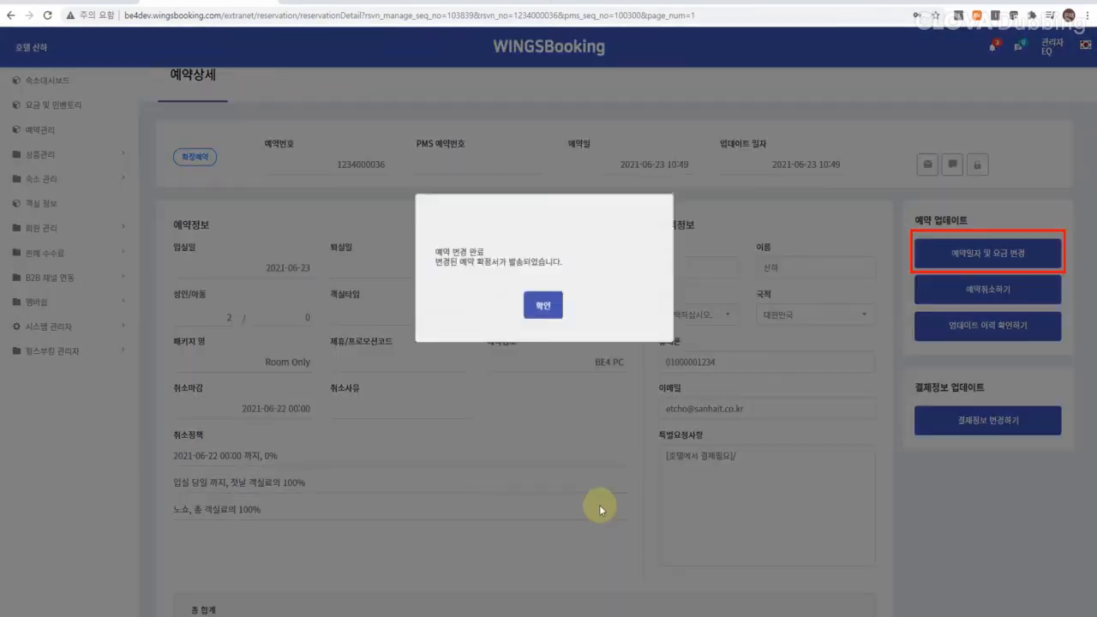
click(542, 361)
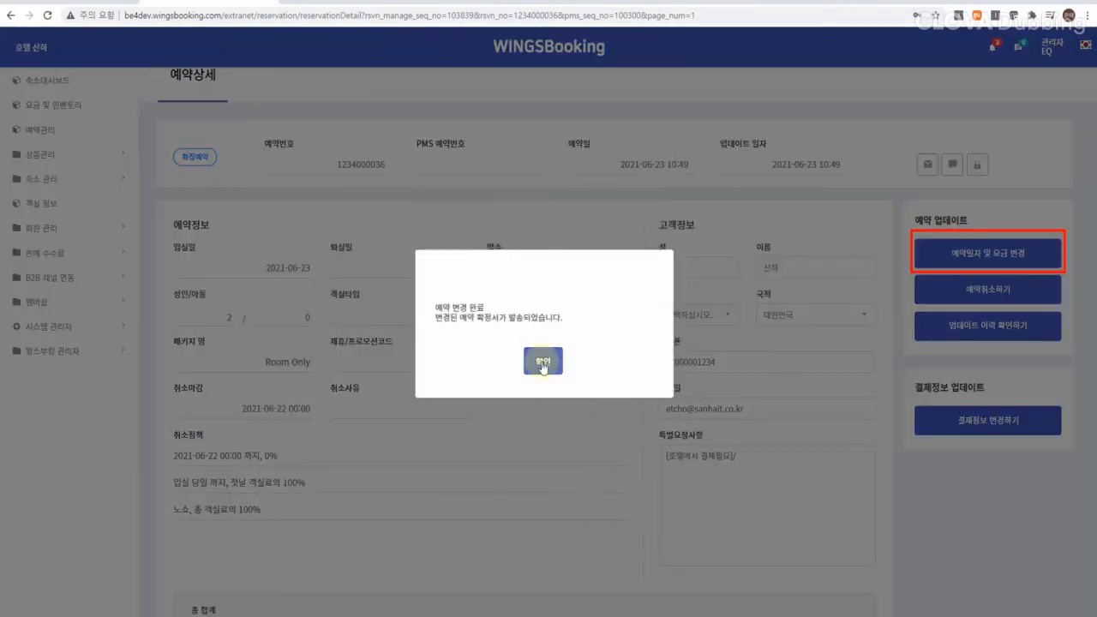
click(542, 362)
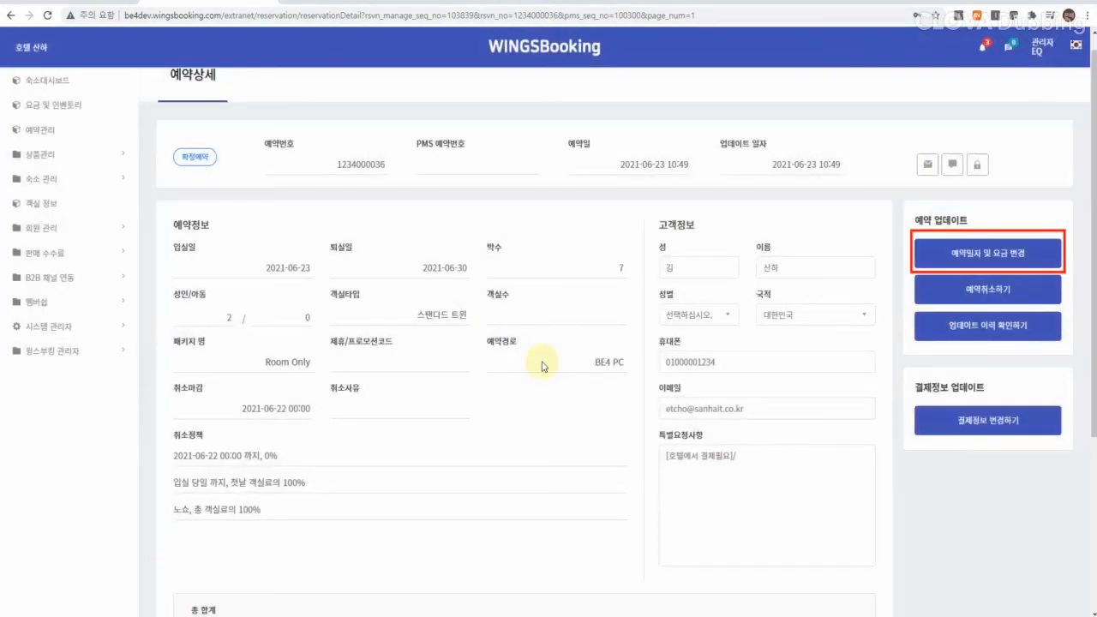
scroll(541, 366, down, 3)
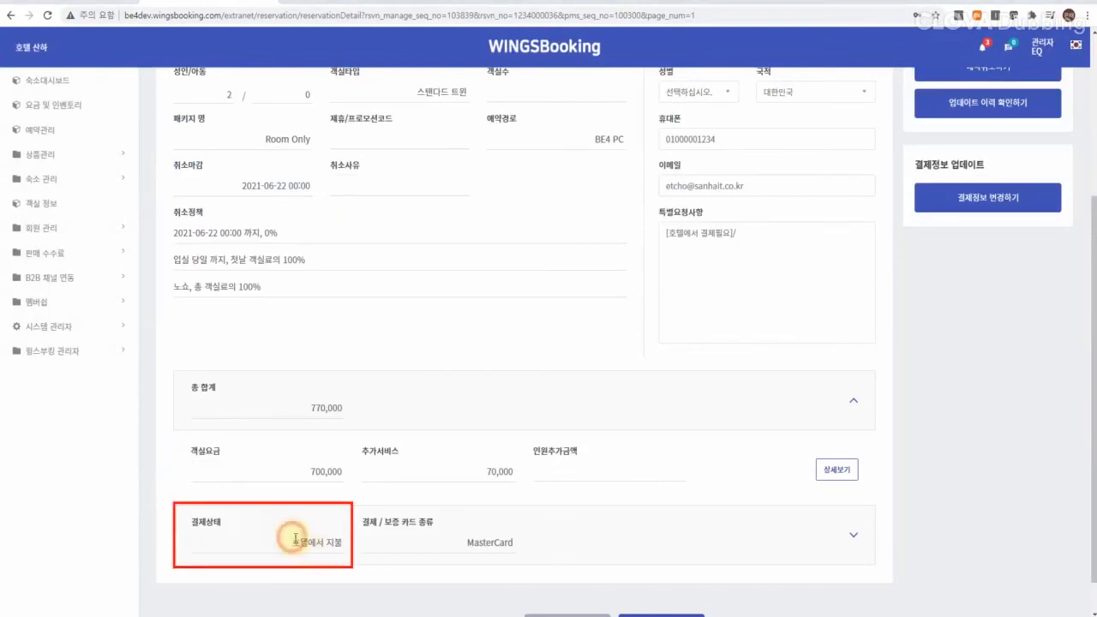
drag(291, 542, 343, 542)
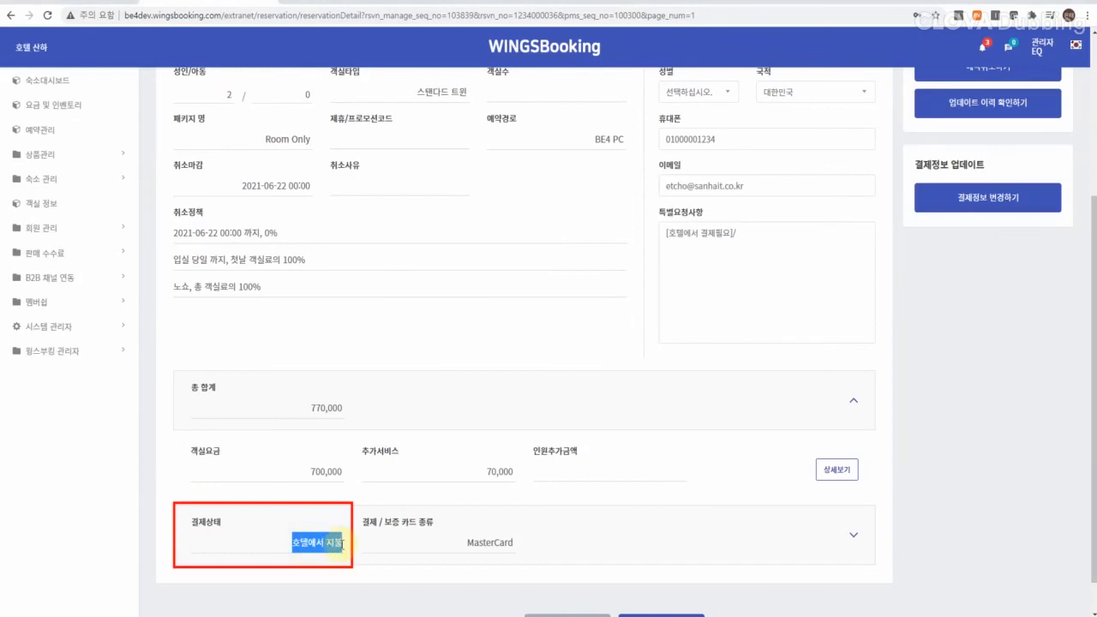
scroll(342, 543, up, 1)
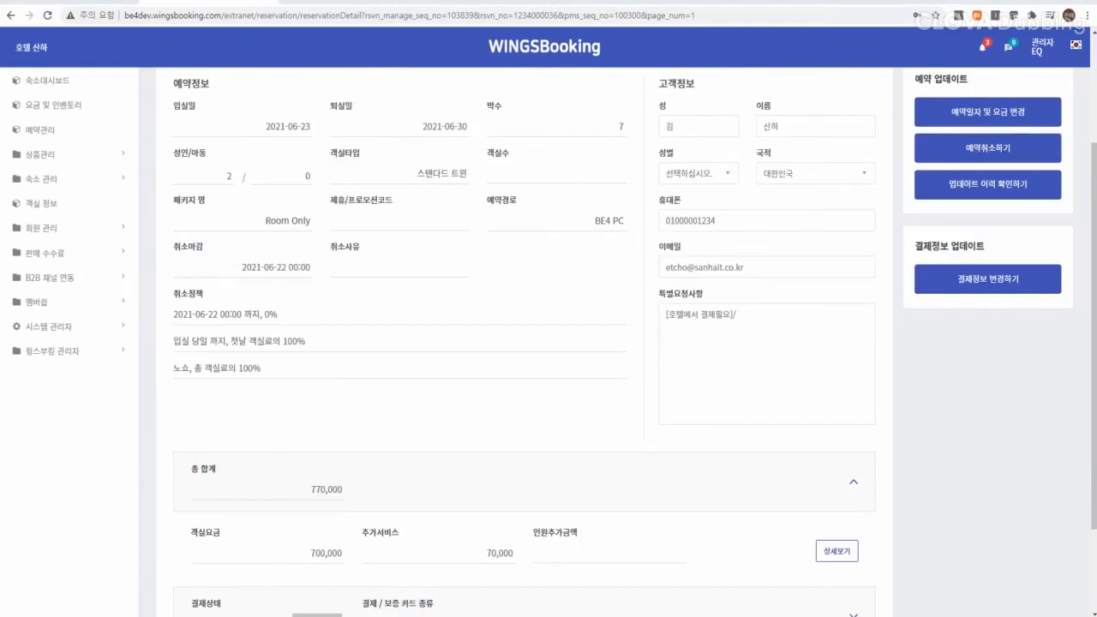
Step: Cancel the reservation, manually adjusting the estimated cancellation fee from 100,000 to 0
click(987, 147)
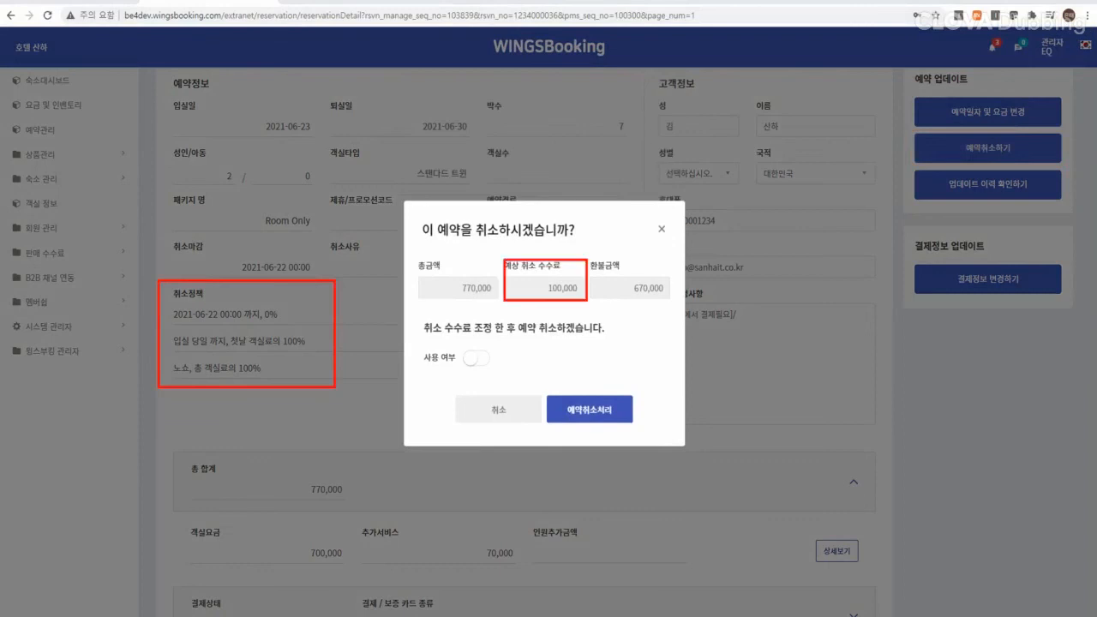
drag(521, 283, 582, 288)
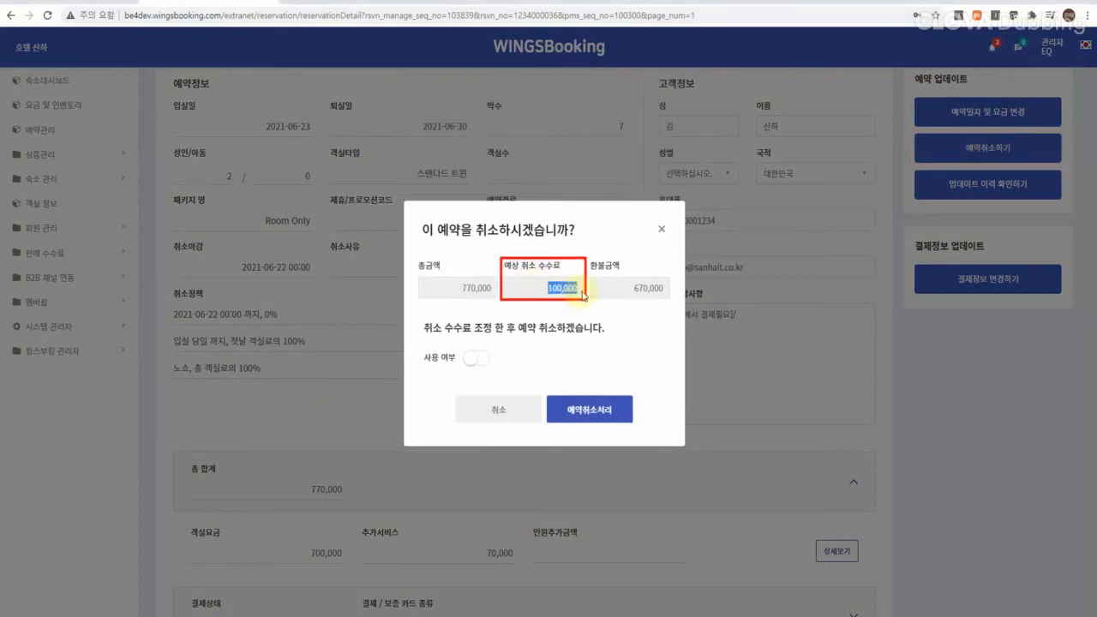
click(480, 360)
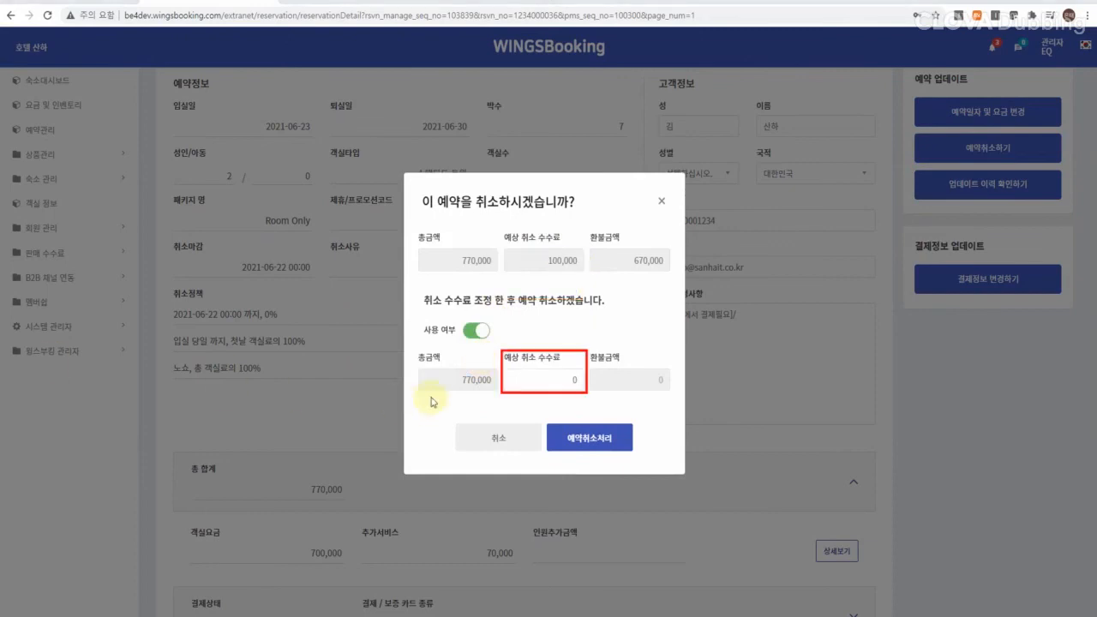
click(568, 440)
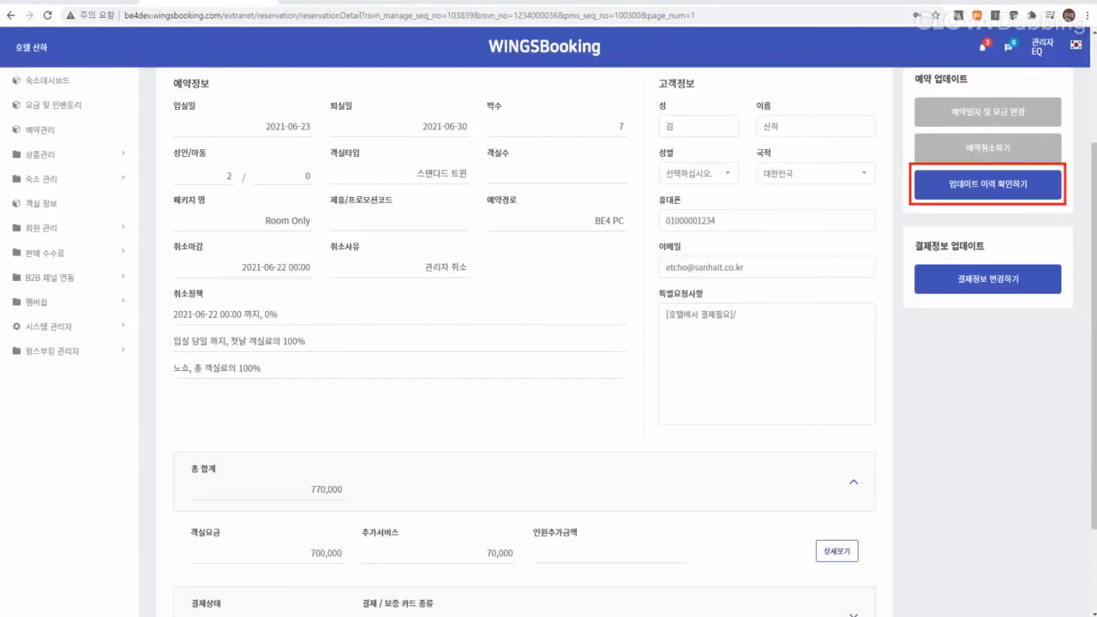
Step: Check the update history, save the new payment card number and expiry, then go to 하부 계정 관리
click(981, 189)
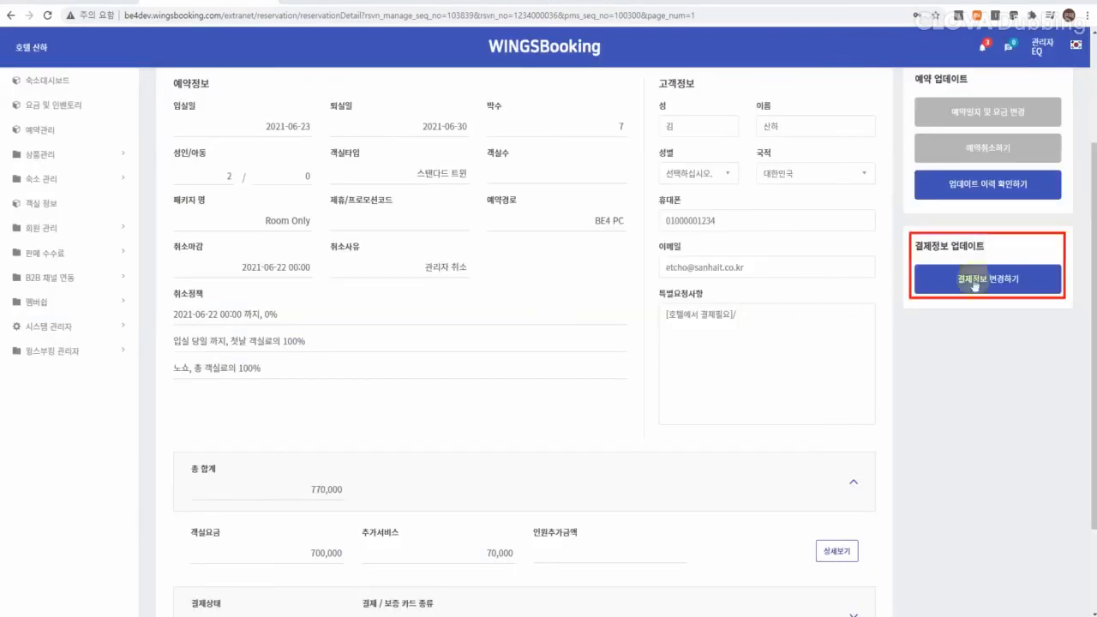
click(1024, 279)
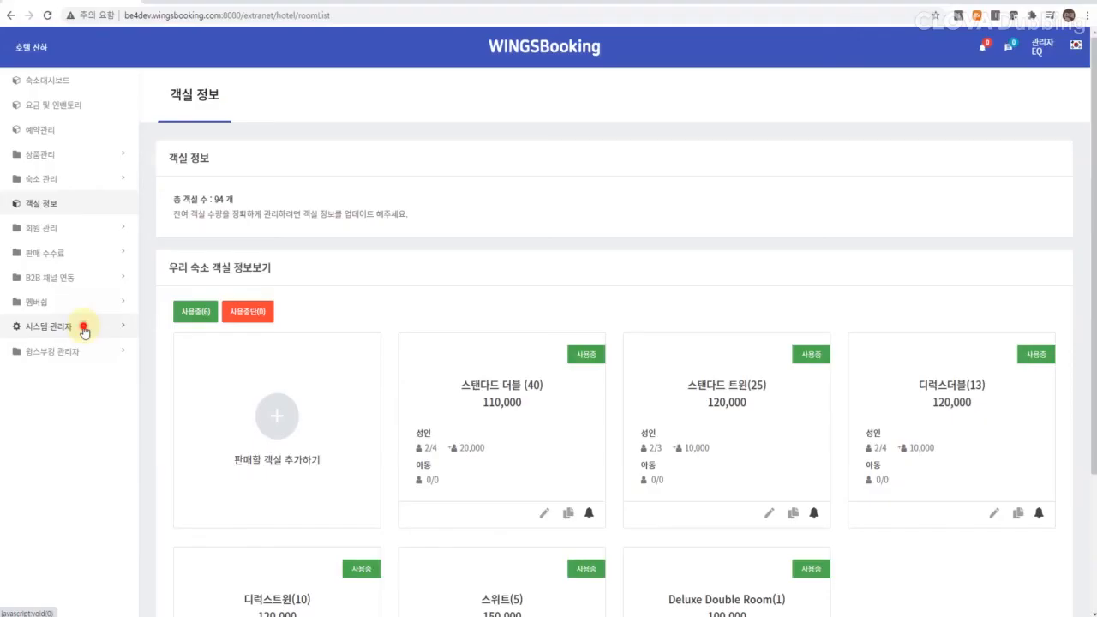
click(21, 324)
click(96, 355)
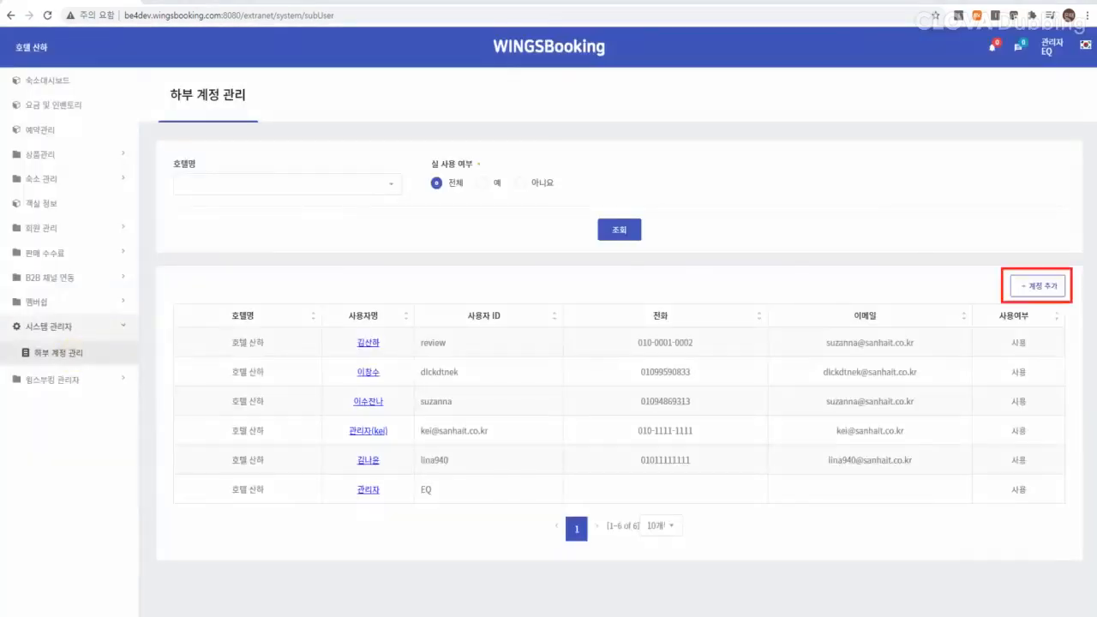
Step: Fill a new 호텔 관리자 sub-account for 호텔 신하 with ID, password, name and the contact's e-mail
click(1032, 287)
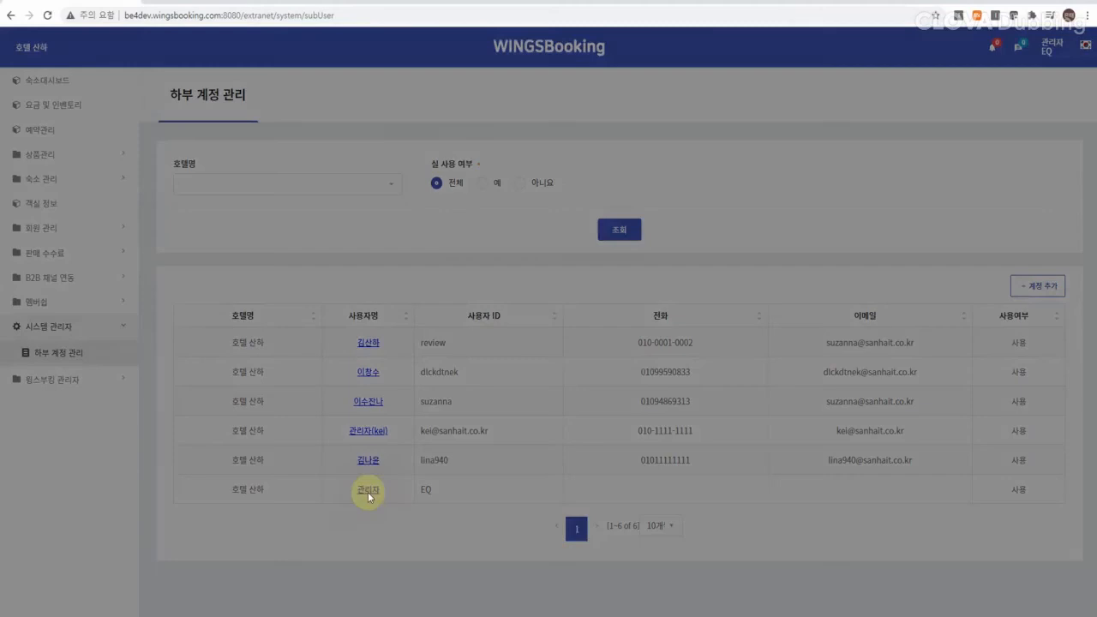
click(368, 492)
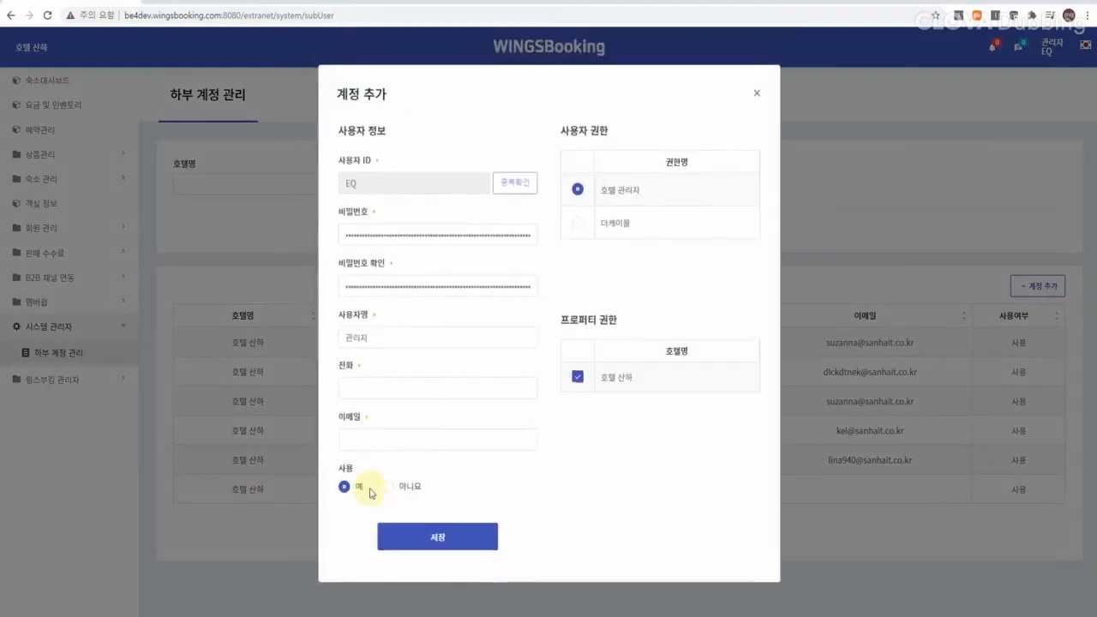
click(371, 439)
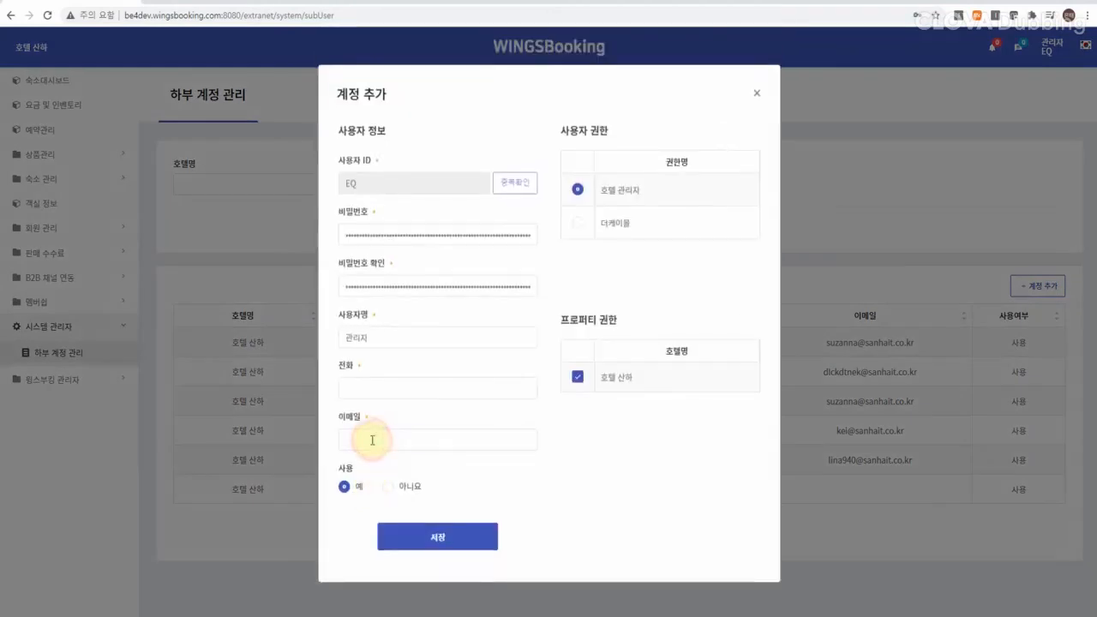
click(372, 440)
key(ctrl+v)
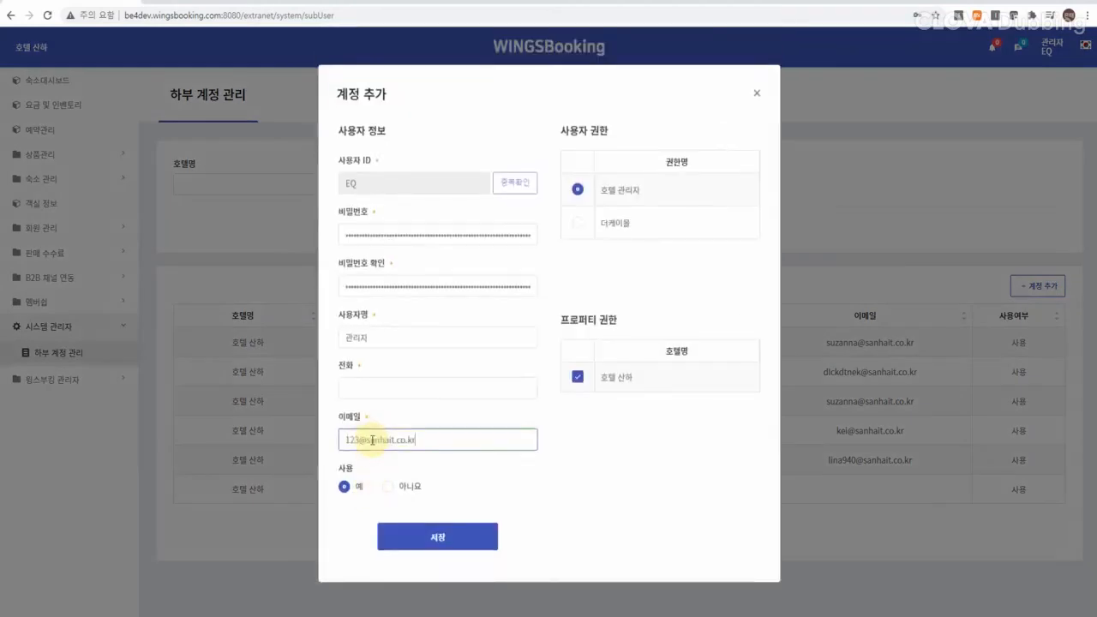